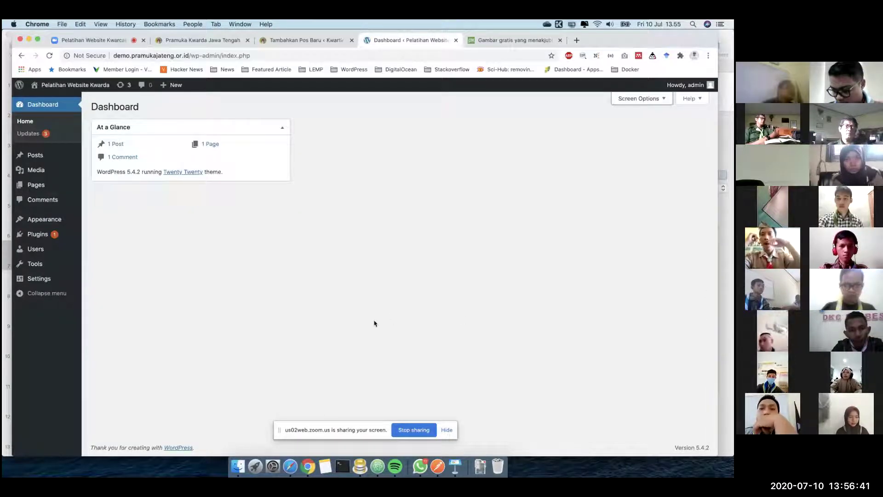
Return to the browser and show the Dashboard's Screen Options Boxes checkboxes, with only At a Glance ticked
click(344, 467)
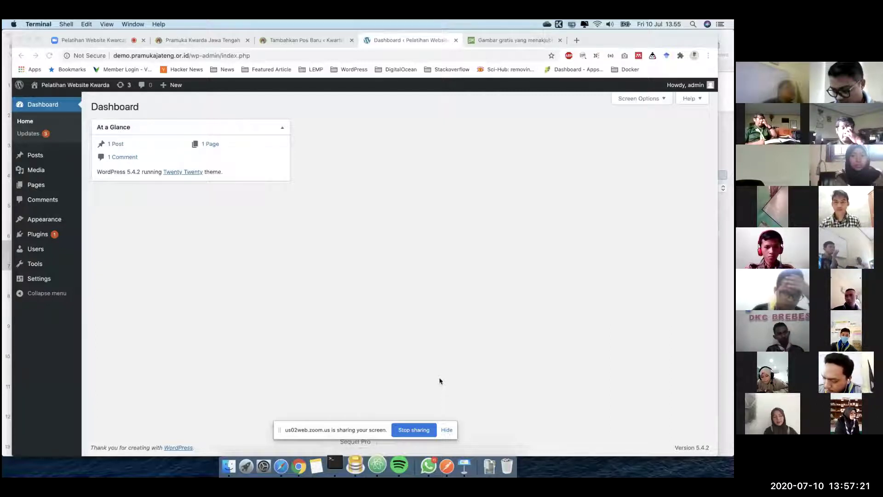
click(641, 98)
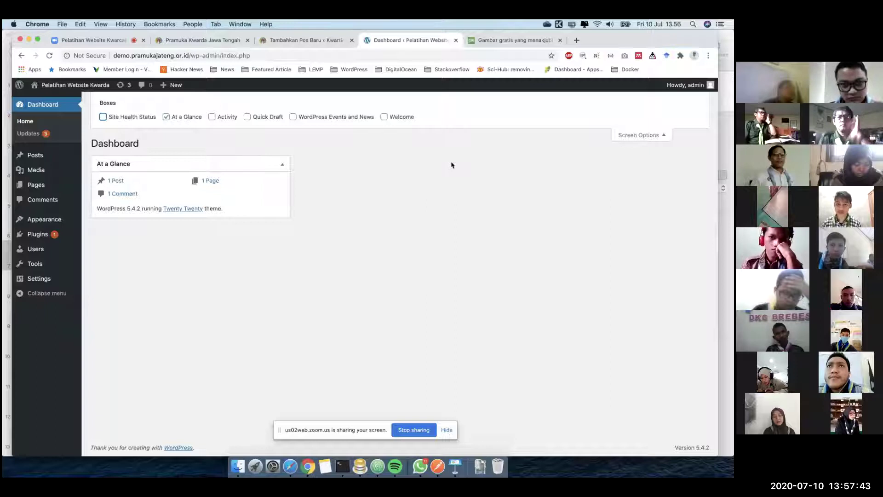
Collapse the Dashboard's Screen Options panel to hide the Boxes checkboxes
click(642, 135)
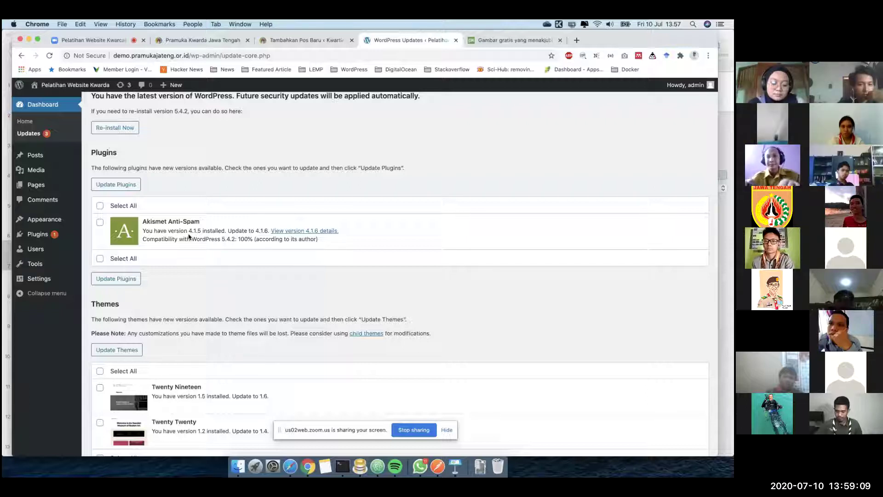
click(100, 222)
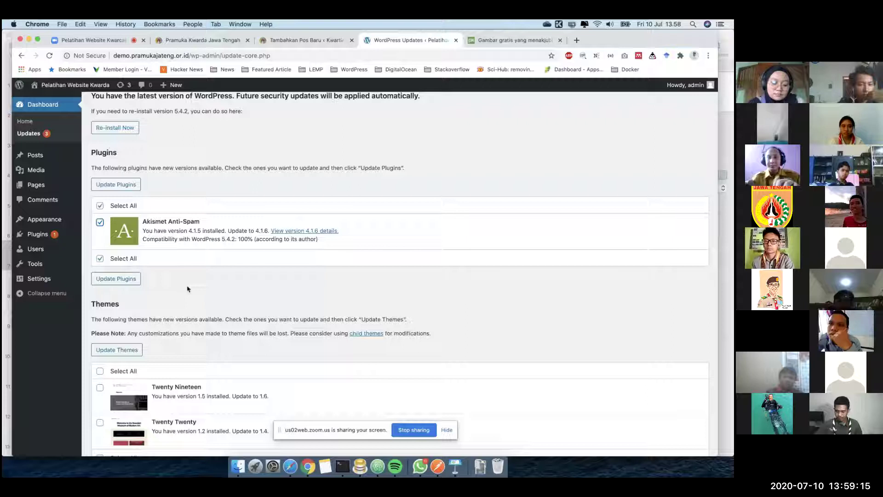
scroll(188, 289, down, 2)
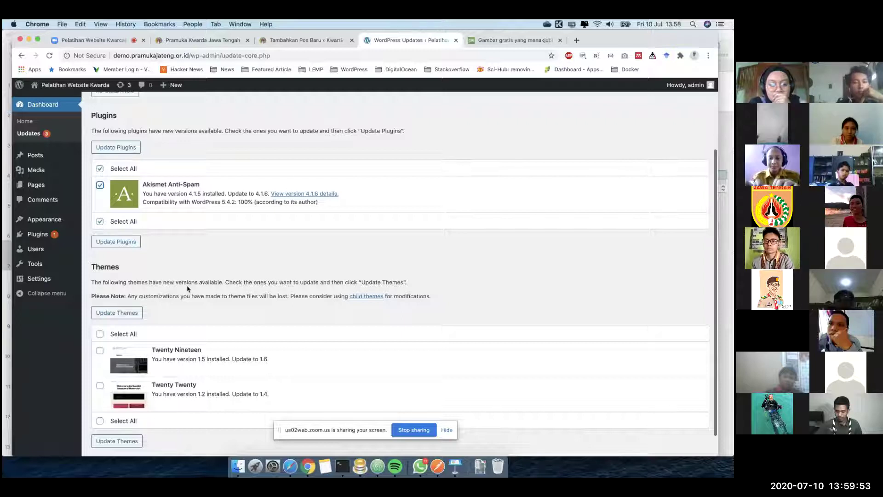
scroll(202, 290, down, 1)
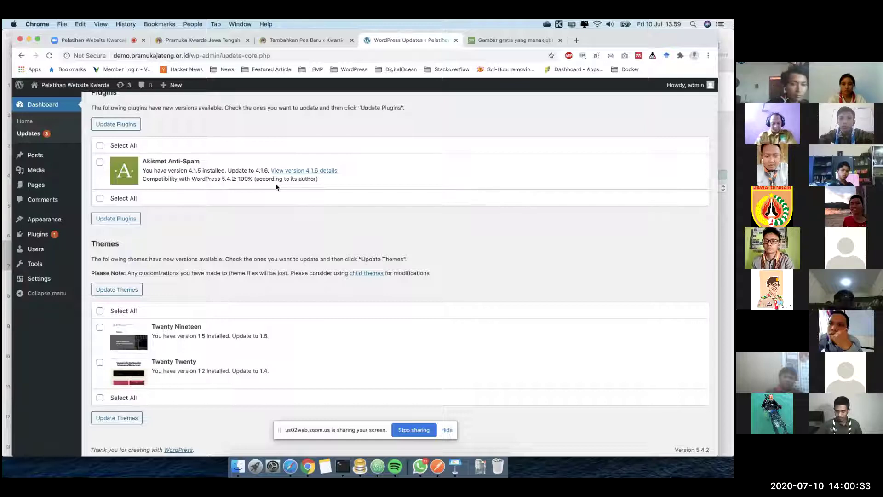
scroll(276, 186, up, 3)
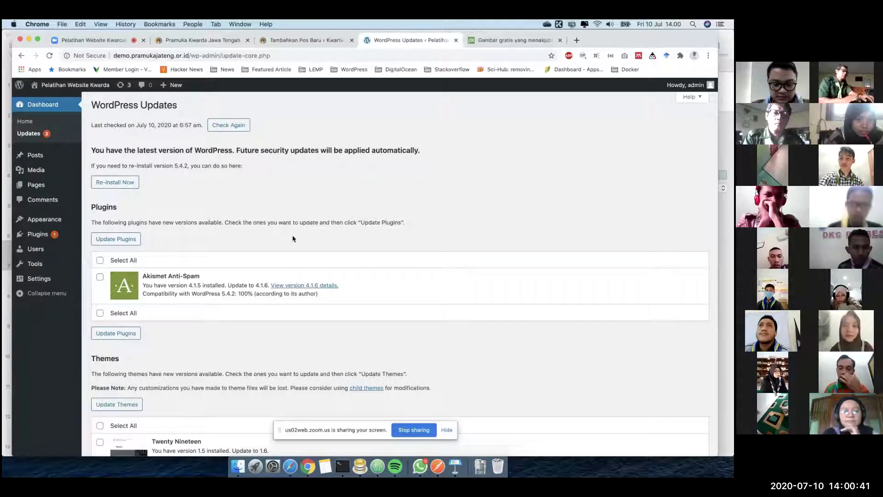
scroll(293, 238, down, 2)
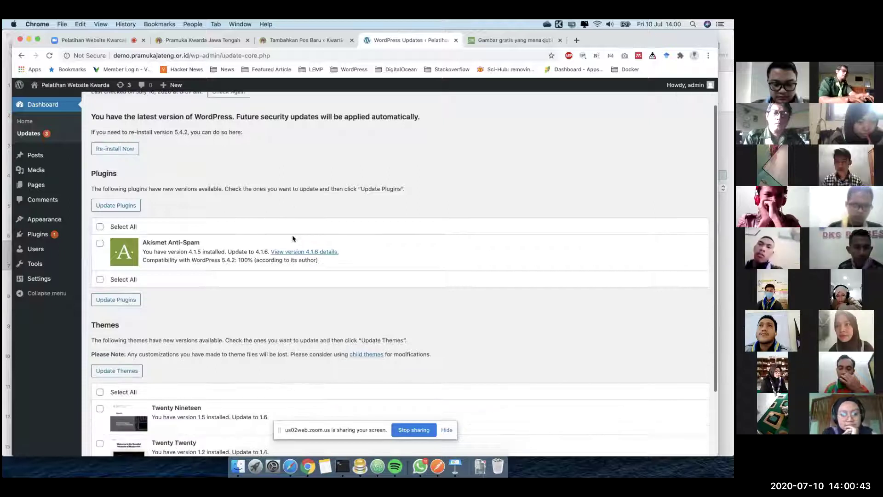
scroll(293, 238, down, 3)
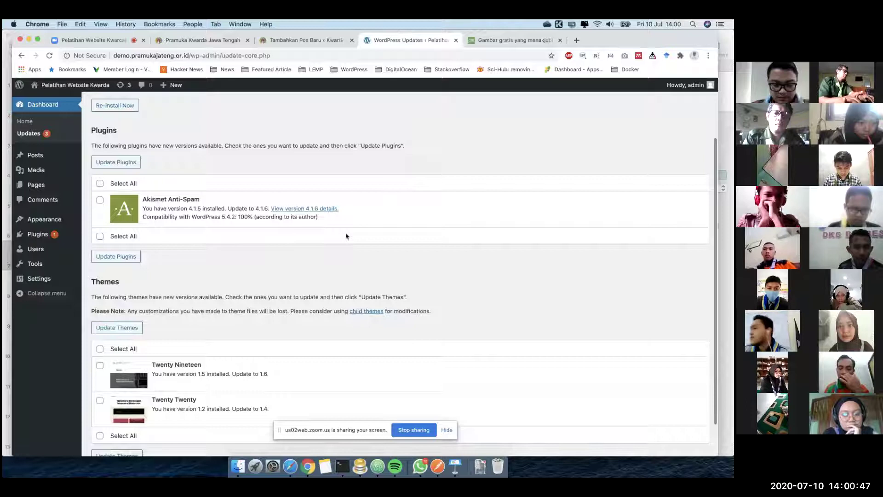
scroll(346, 236, up, 2)
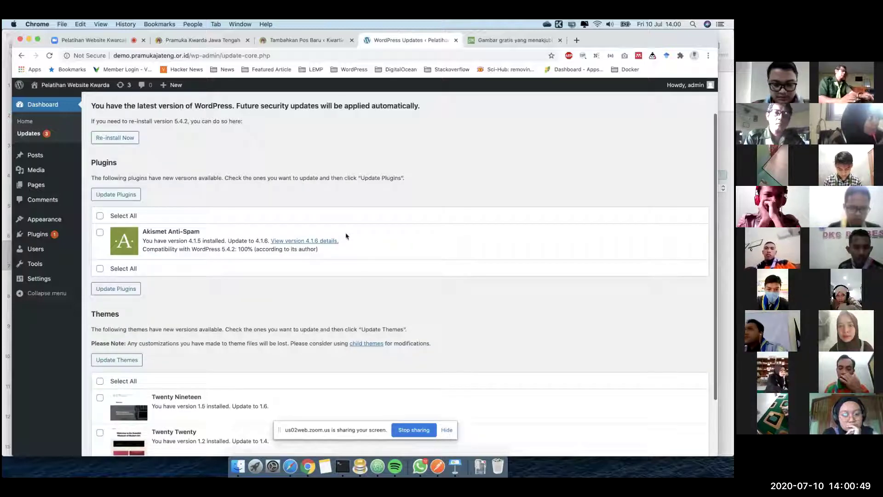
scroll(346, 236, up, 3)
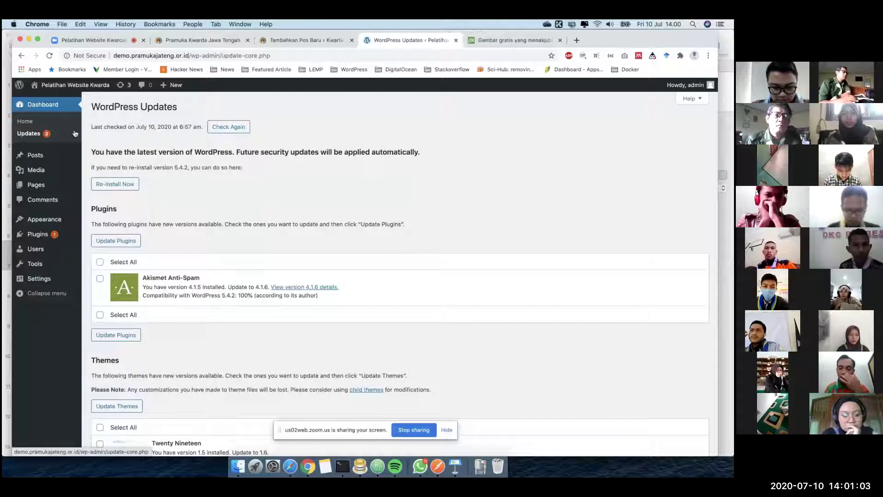
mouse_move(29, 279)
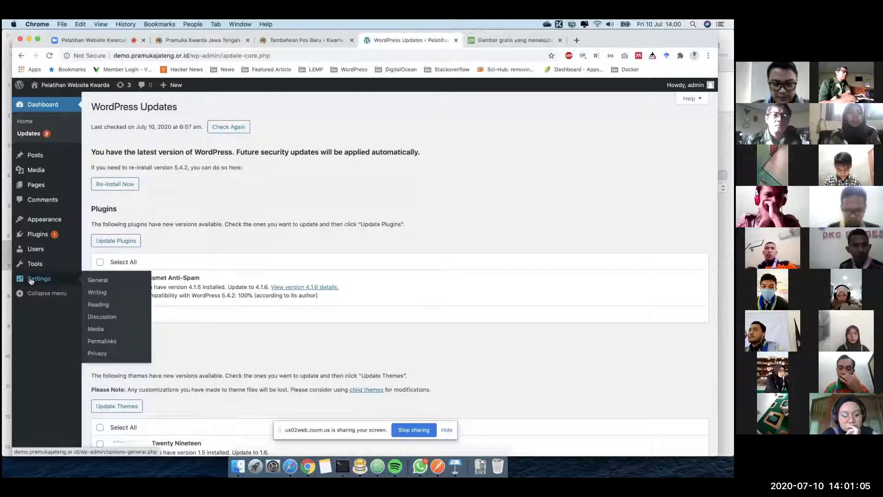
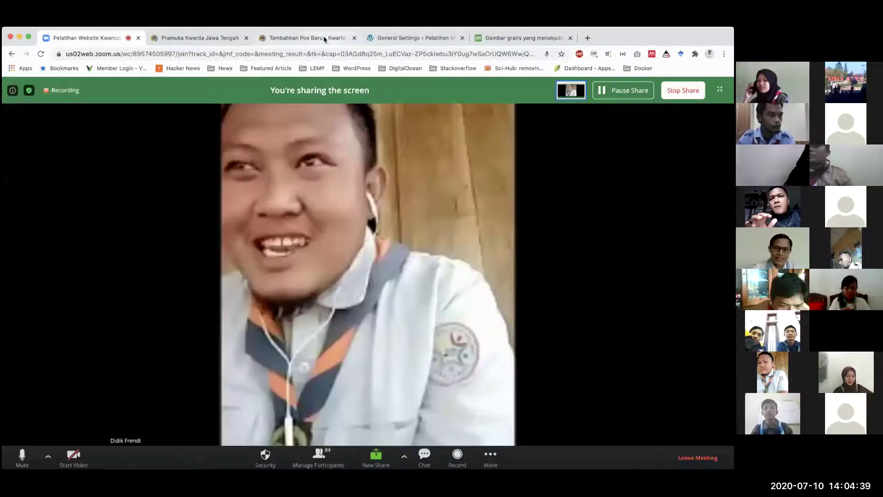
Switch from the Zoom meeting to the 'Tambahkan Pos Baru' WordPress editor tab
click(325, 40)
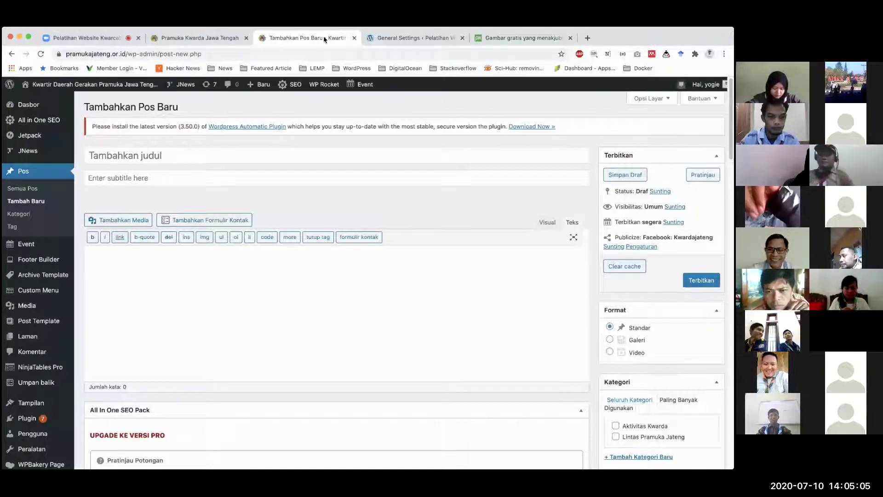
View the Pramuka Kwarda Jawa Tengah homepage and the demo site's General Settings, then return to Zoom
click(202, 40)
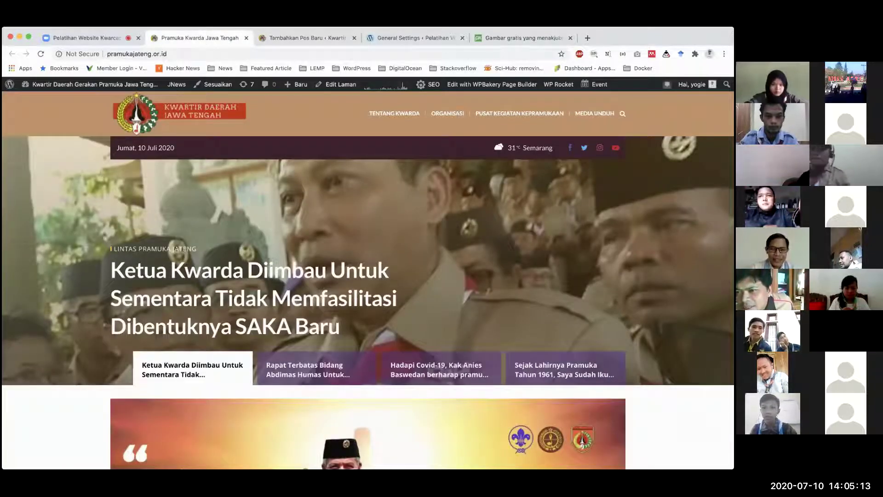
click(418, 39)
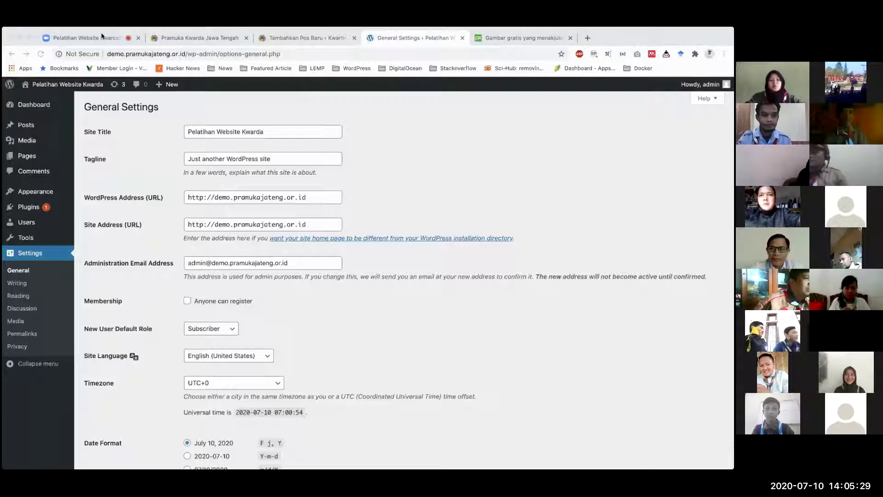
click(100, 38)
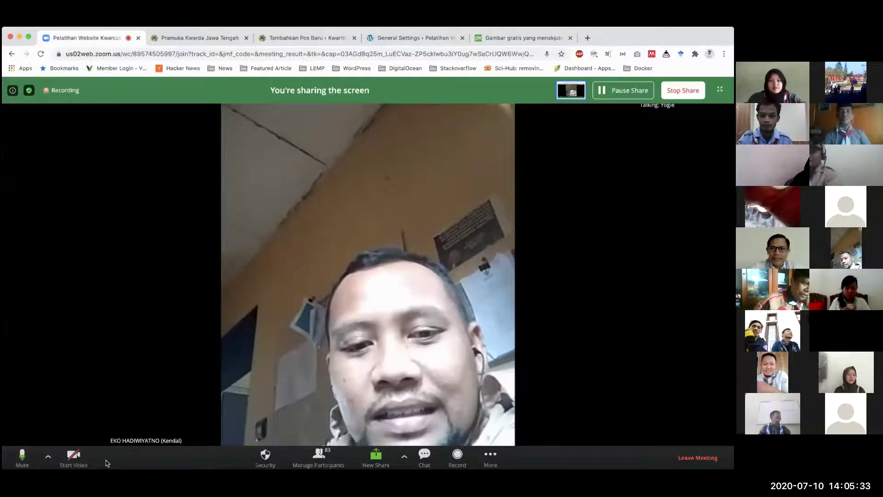
Check Zoom's microphone and speaker choices, then return to the 'Tambahkan Pos Baru' editor
click(48, 456)
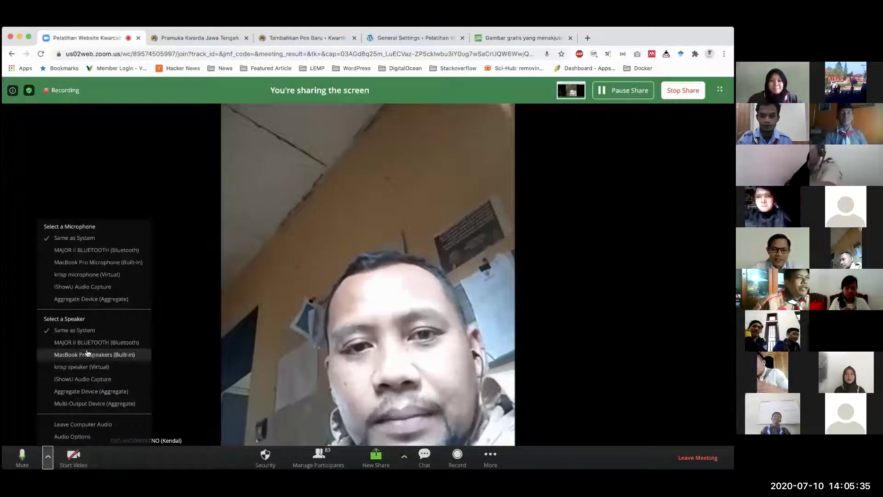
click(88, 353)
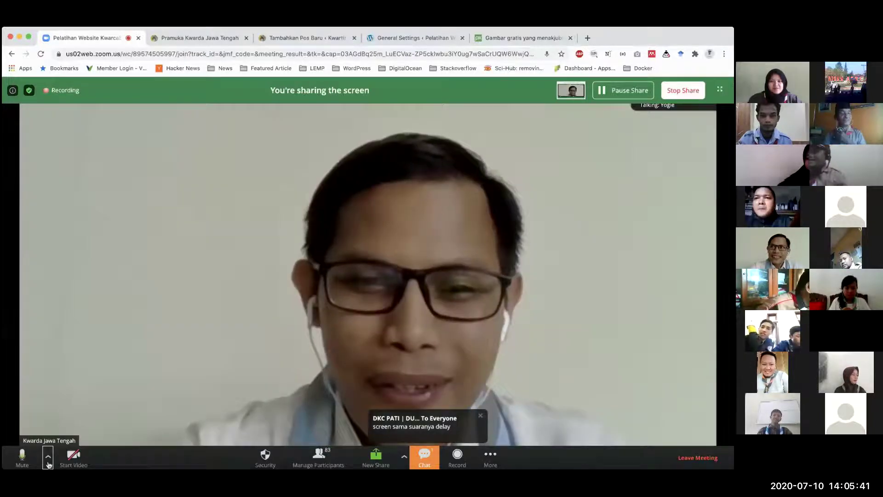
click(48, 457)
click(570, 275)
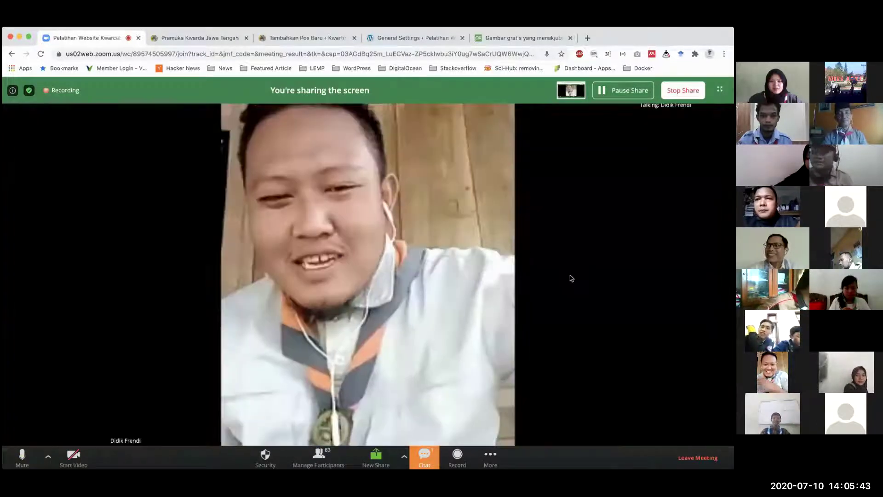
click(48, 456)
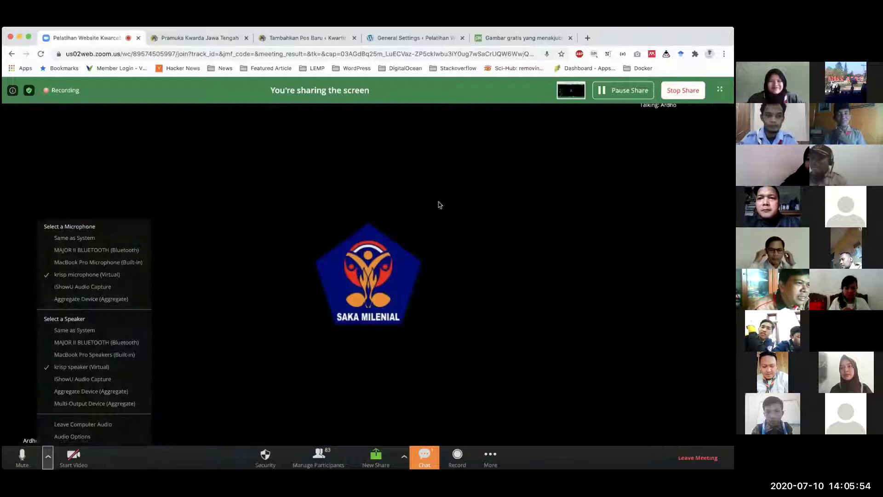
click(568, 184)
click(305, 38)
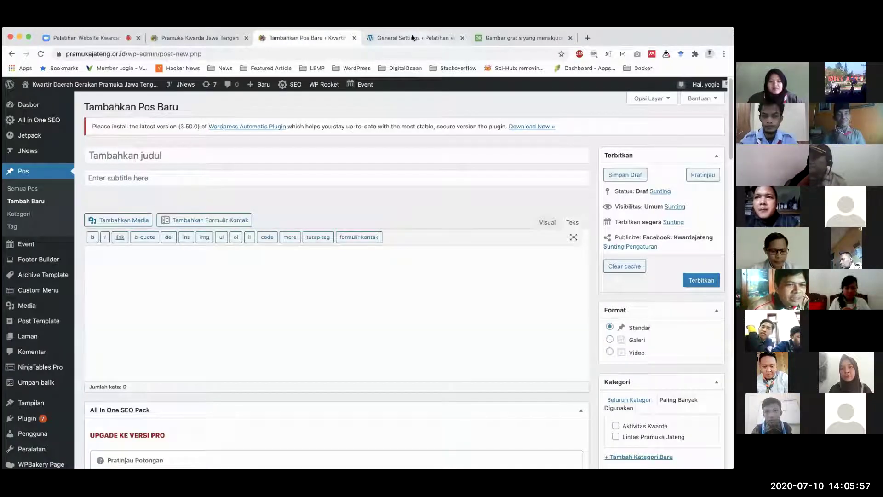
Show the Pelatihan Website Kwarda General Settings page, after briefly toggling back to the new-post tab
click(412, 38)
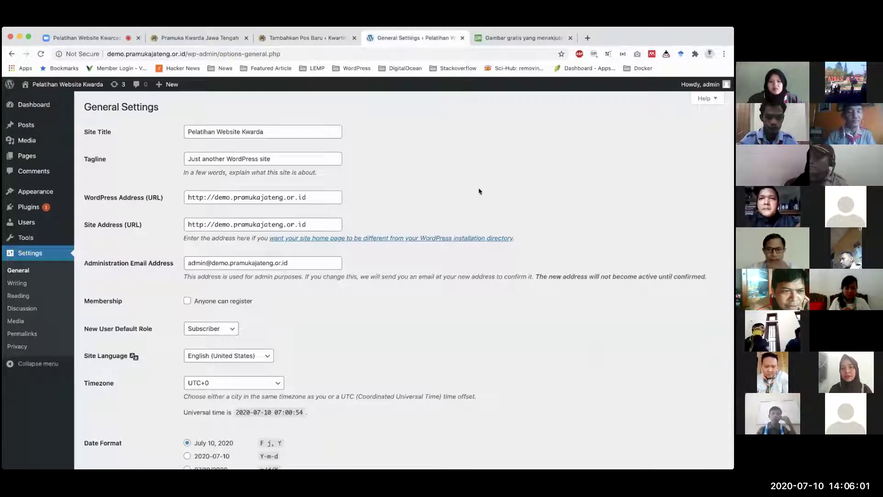
click(304, 38)
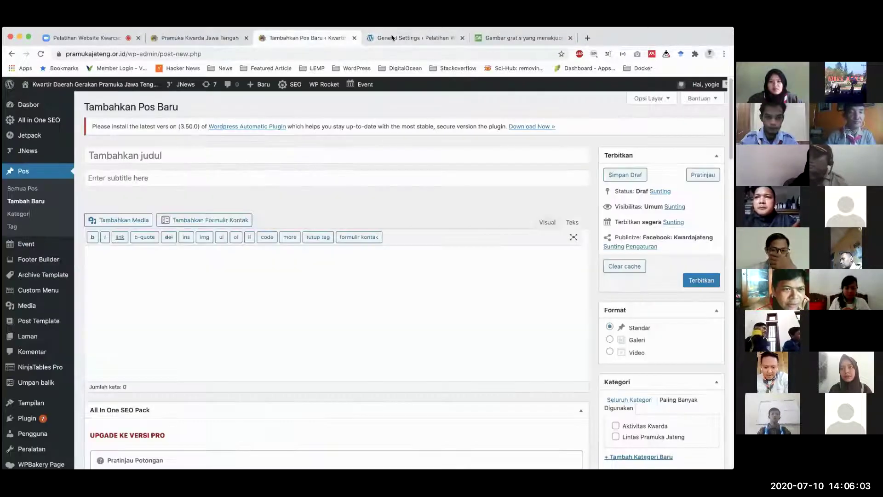
click(408, 38)
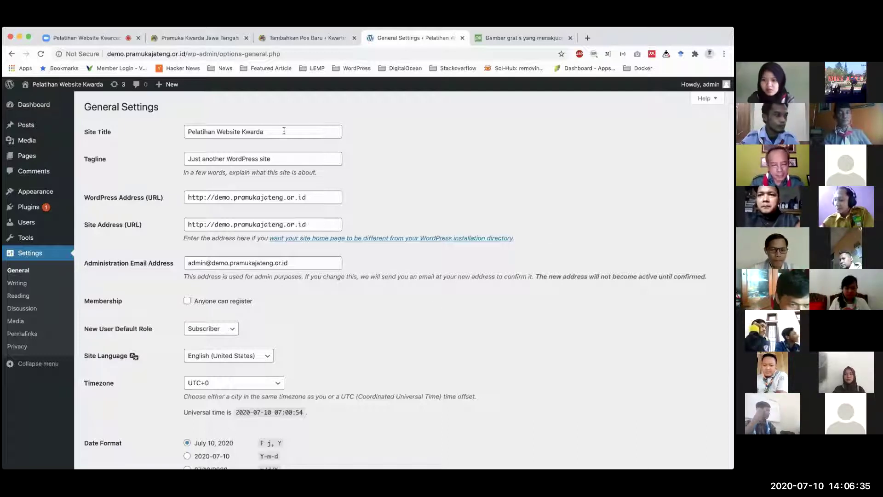
click(316, 132)
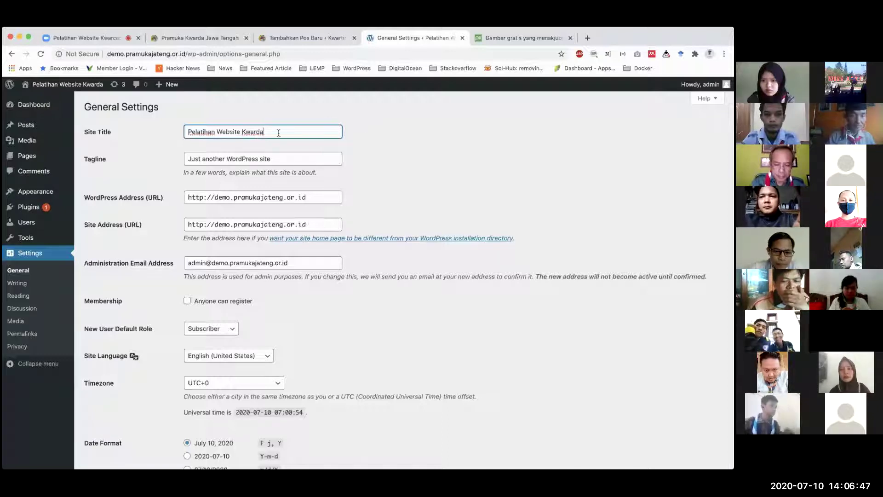
click(277, 158)
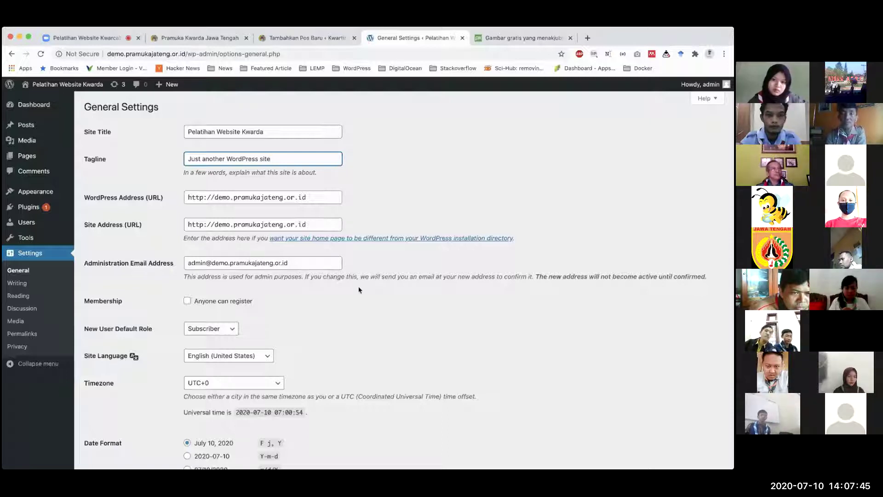
Uncheck Membership 'Anyone can register', leaving New User Default Role as Subscriber
scroll(420, 296, down, 5)
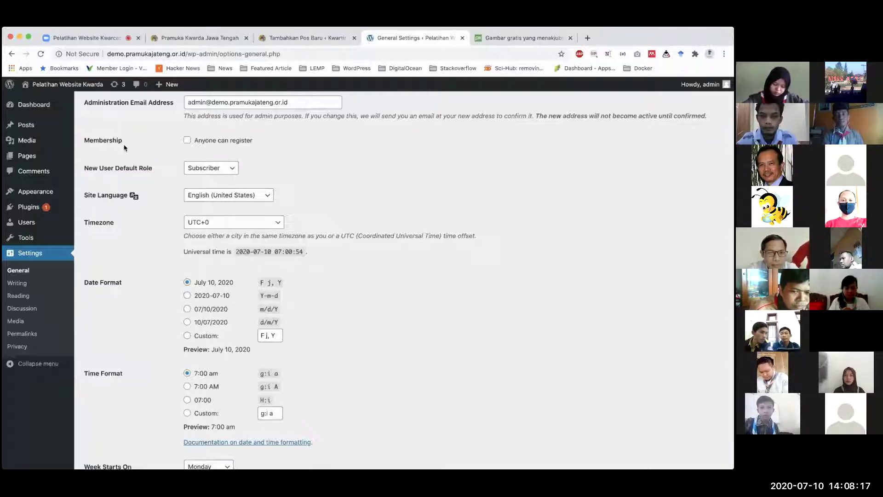
click(187, 140)
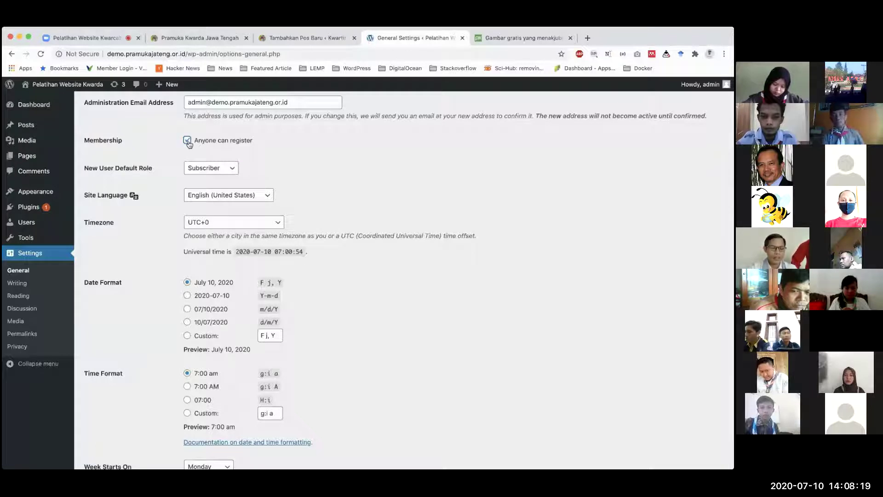
click(187, 141)
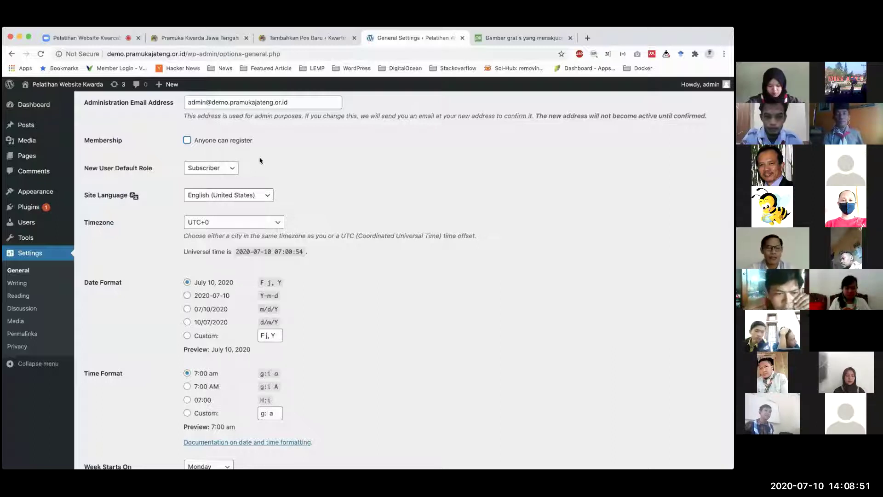
click(186, 140)
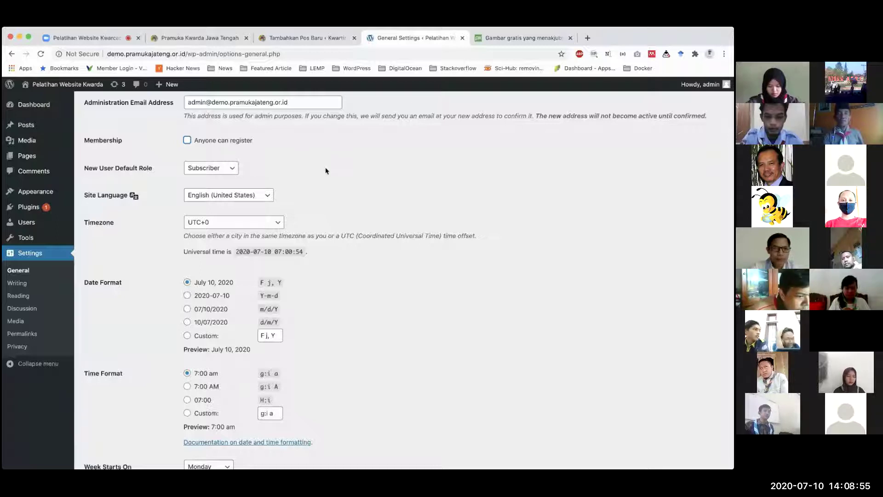
key(Tab)
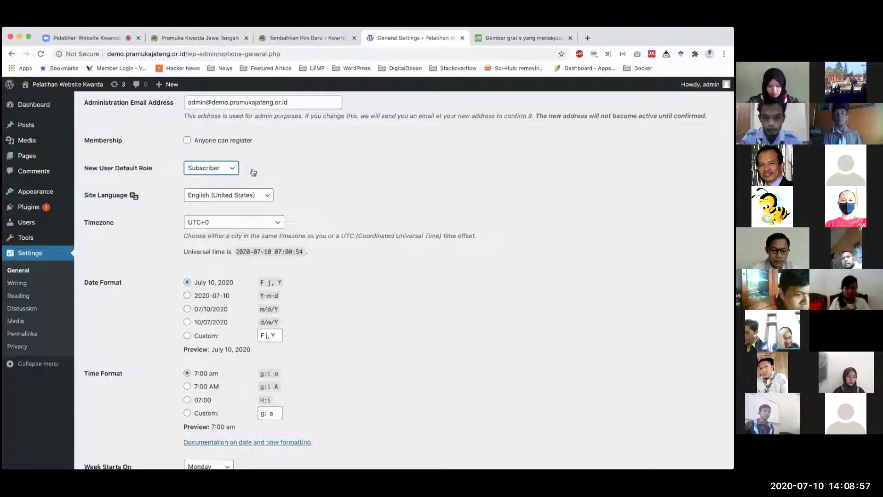
click(188, 142)
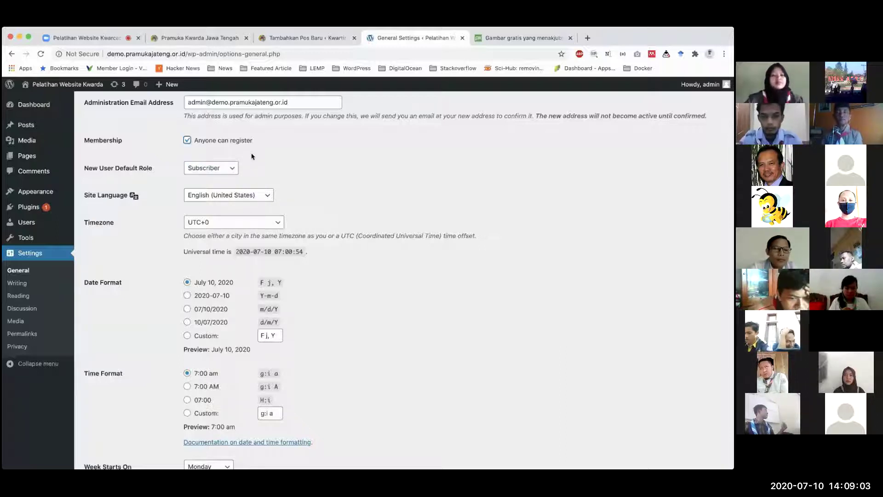
click(224, 168)
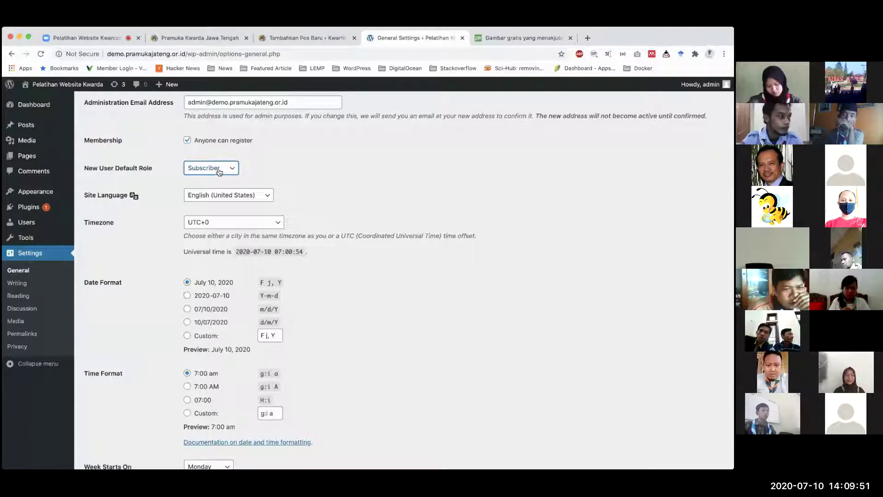
click(187, 140)
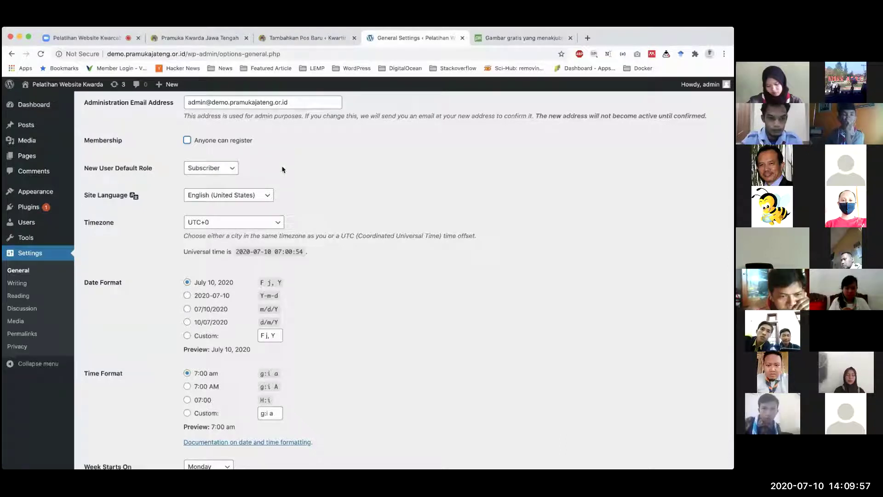
click(251, 198)
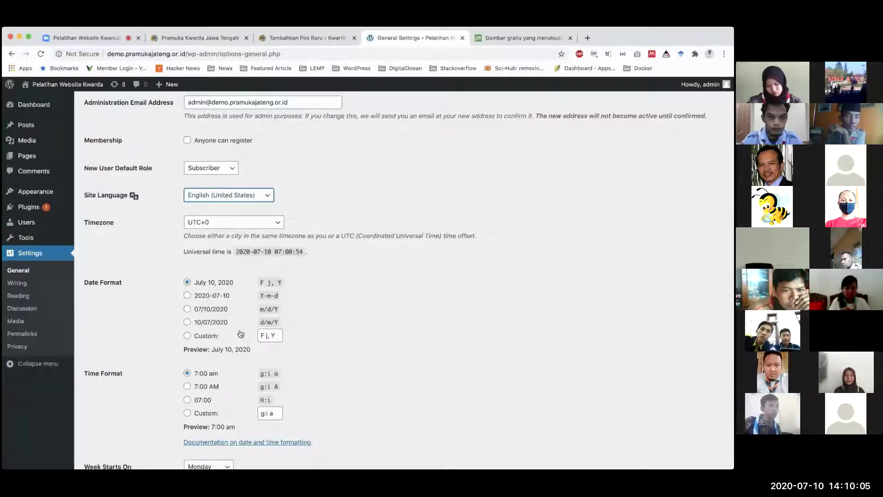
click(233, 140)
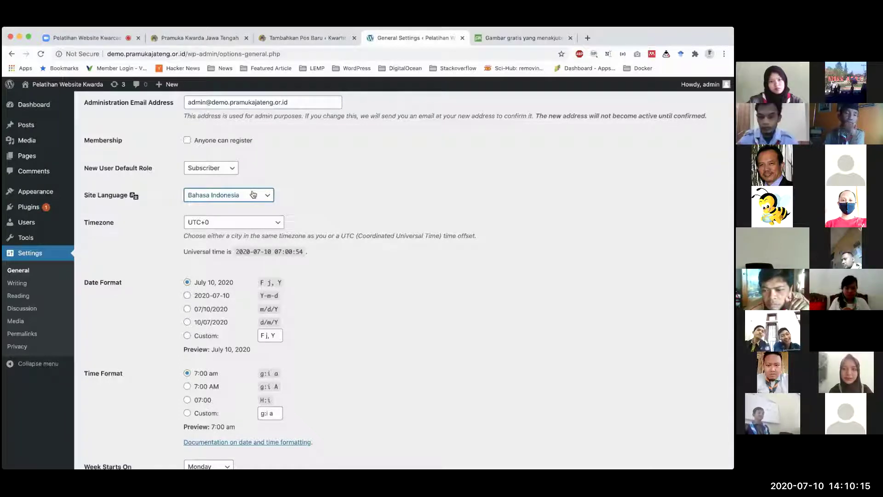
text(basa)
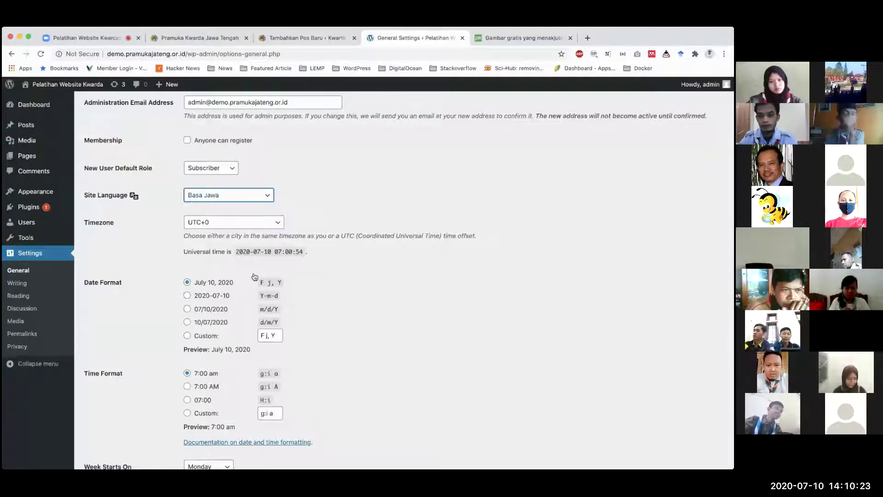
key(Down)
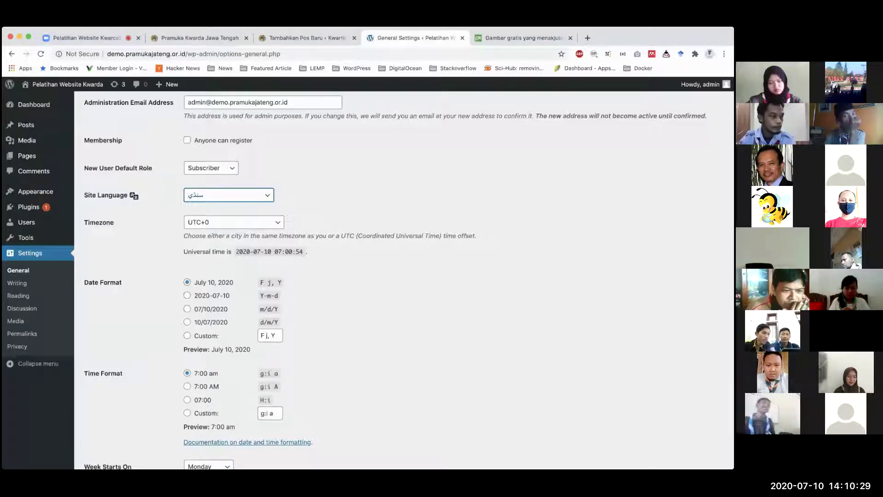
key(Home)
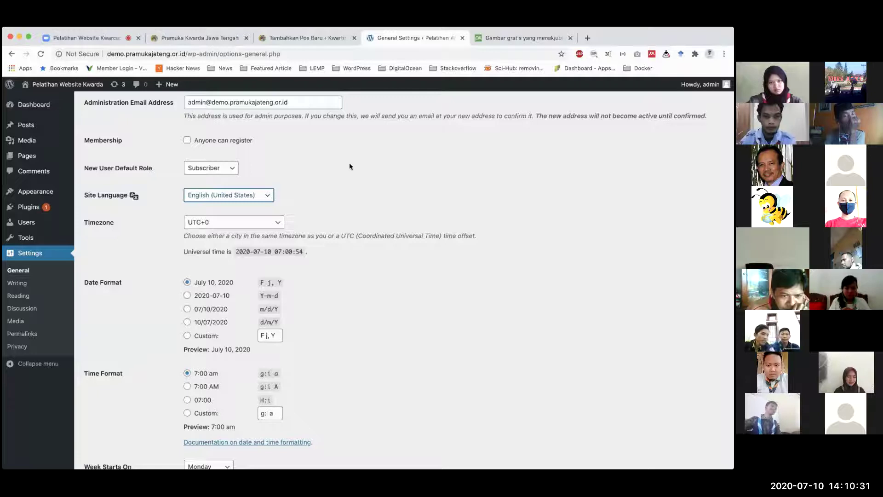
click(260, 209)
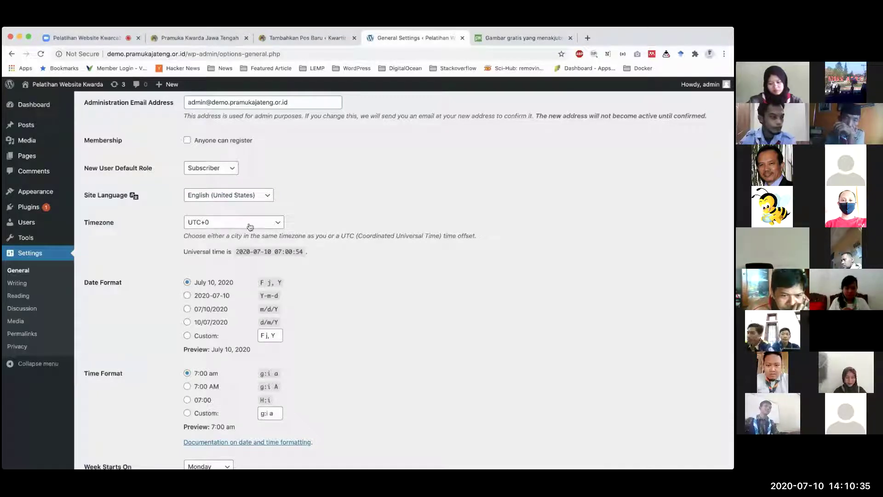
Change the Timezone from UTC+0 to Jakarta
click(249, 225)
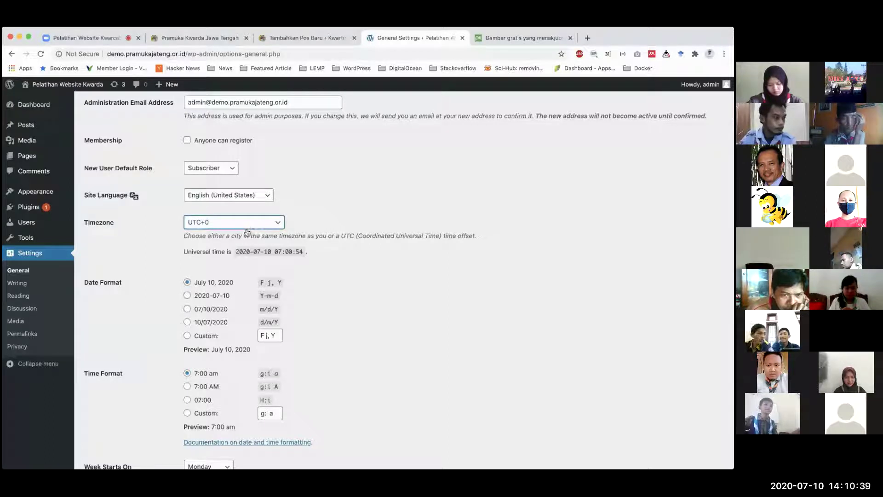
click(222, 455)
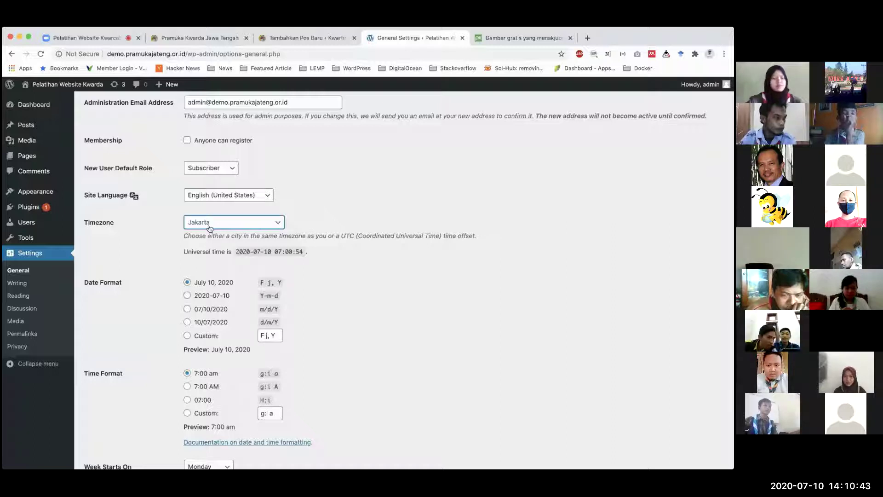
click(321, 225)
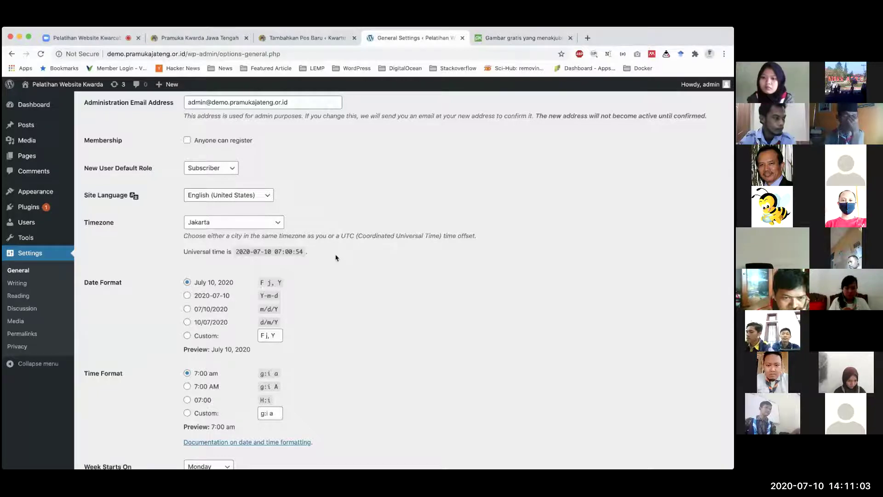
scroll(336, 258, down, 3)
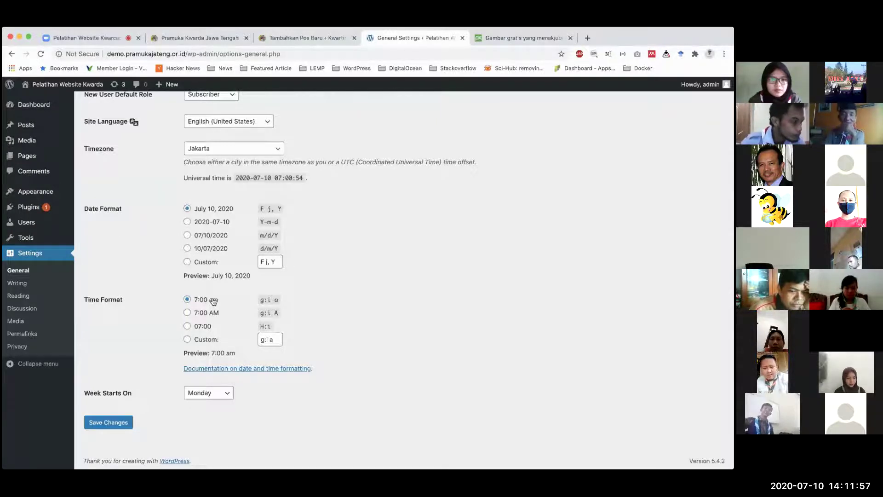
Choose the H:i 24-hour time format, save, and confirm local time shows Jakarta time
click(189, 326)
click(127, 422)
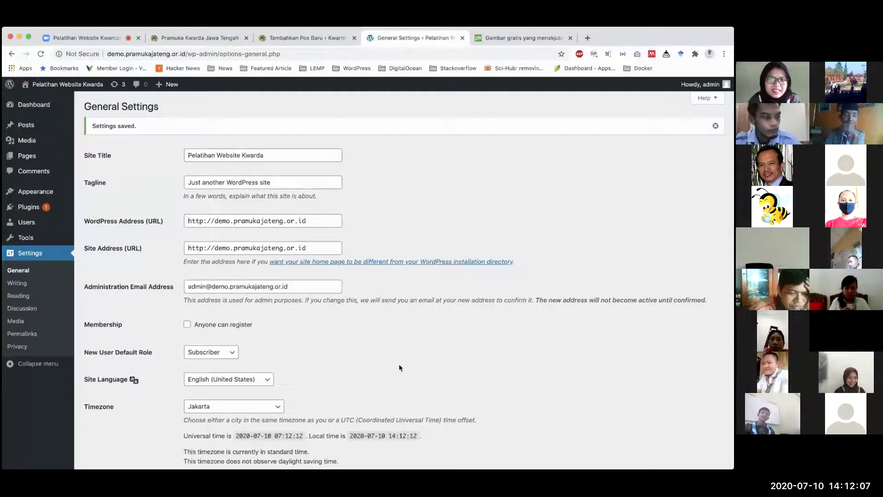
scroll(399, 363, down, 6)
scroll(431, 317, up, 5)
scroll(431, 317, up, 2)
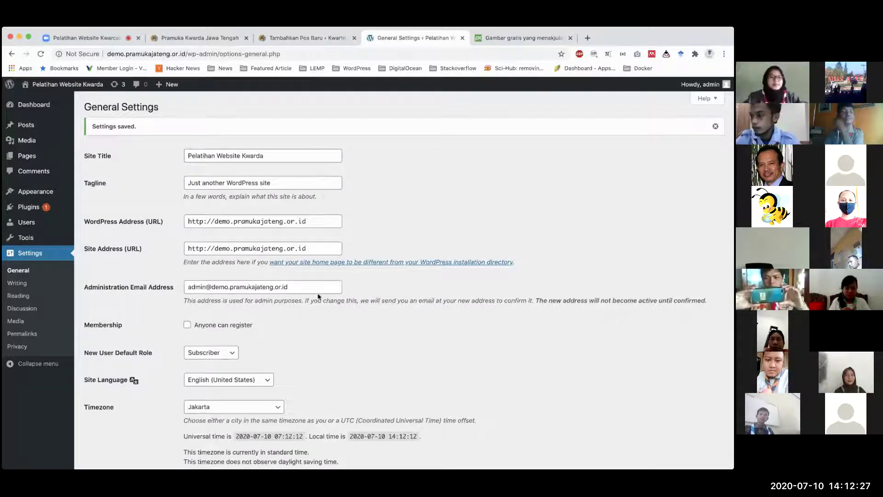
scroll(387, 311, down, 5)
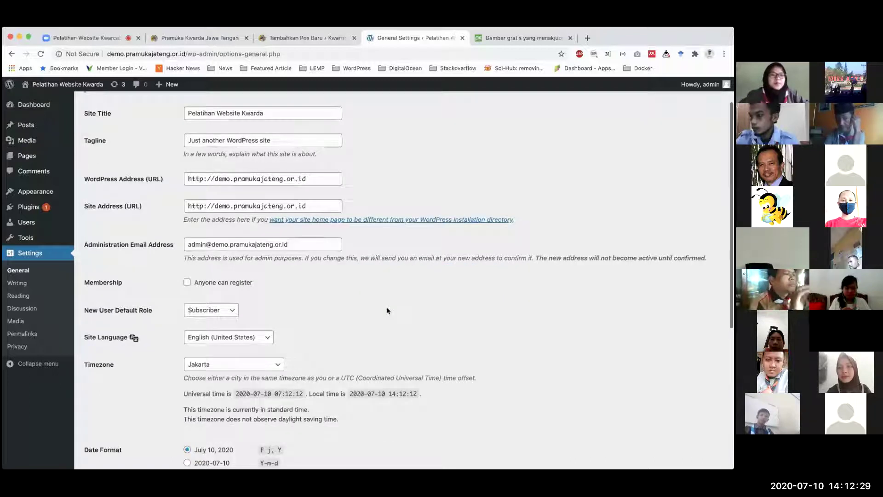
scroll(388, 310, down, 8)
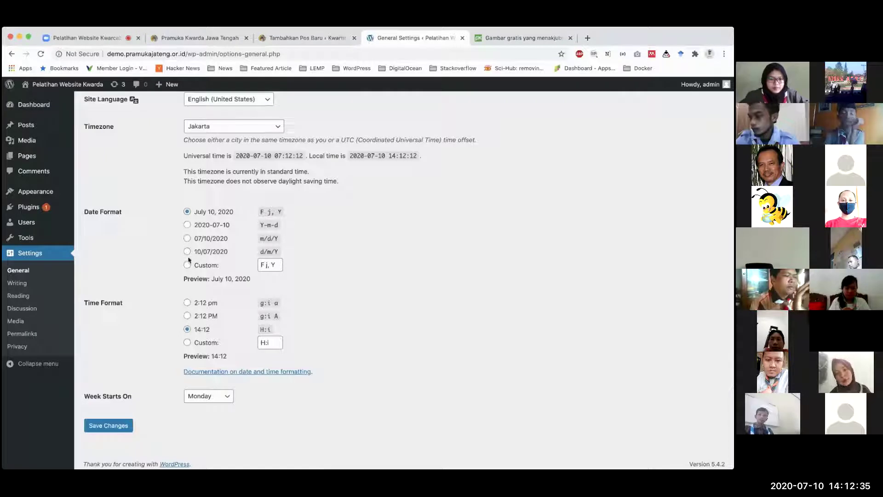
scroll(188, 227, up, 6)
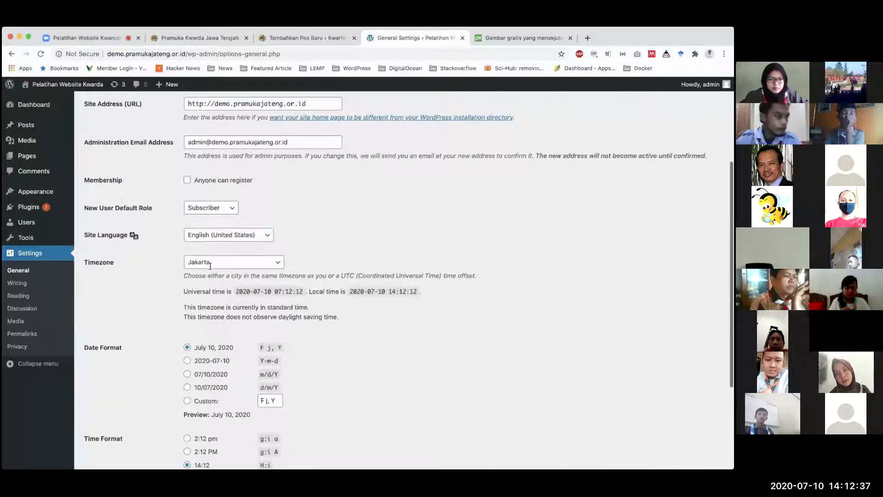
scroll(242, 180, up, 3)
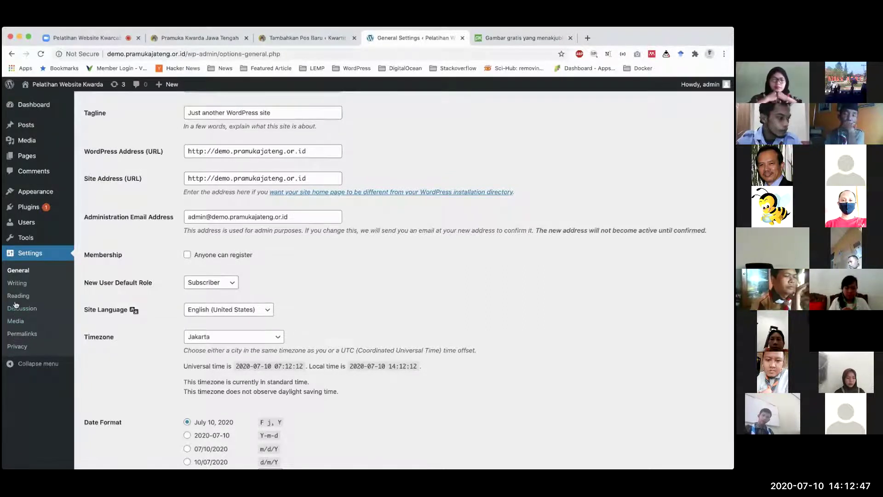
Visit the Writing settings, then move to the Reading settings
click(18, 283)
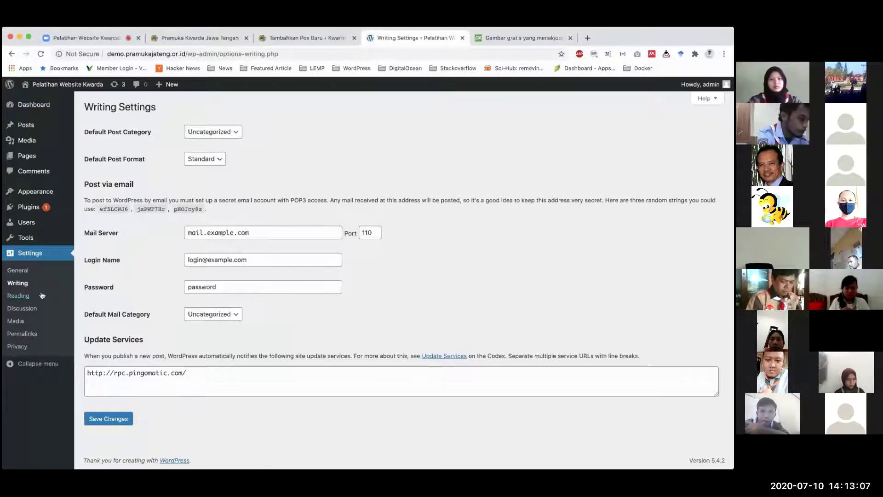
click(18, 295)
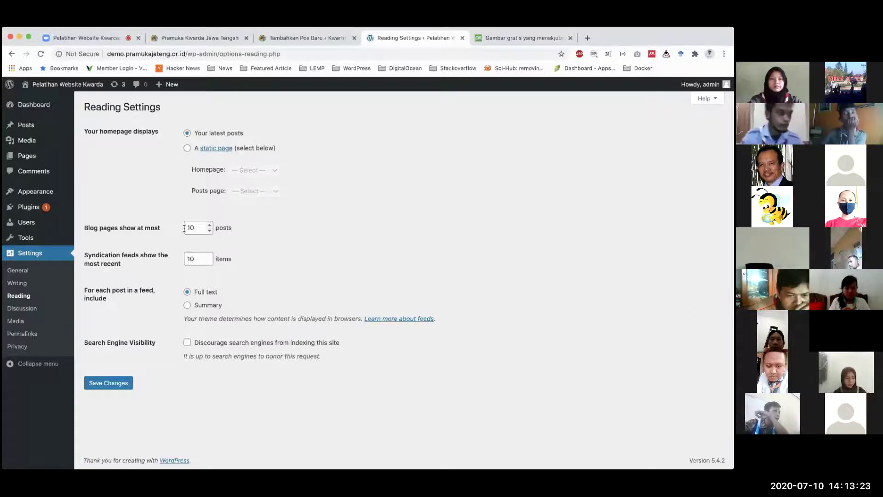
Inspect the 'Blog pages show at most' Reading setting, then go to Discussion settings
click(195, 225)
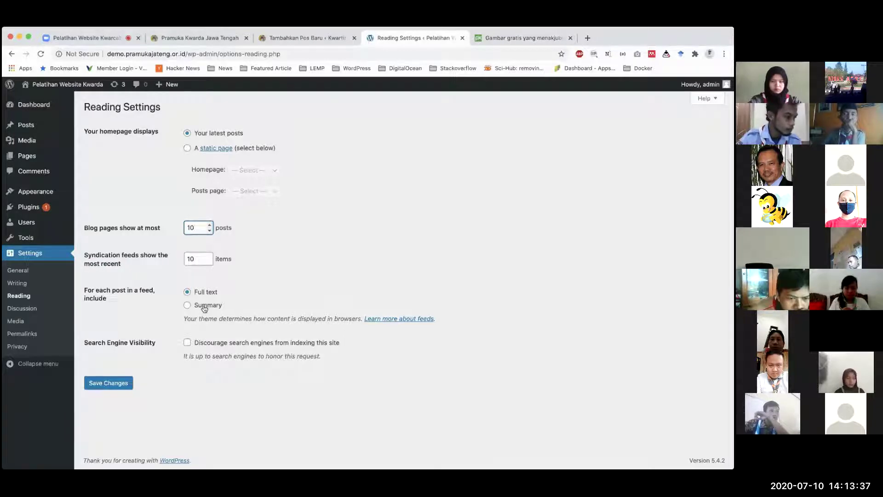
click(24, 308)
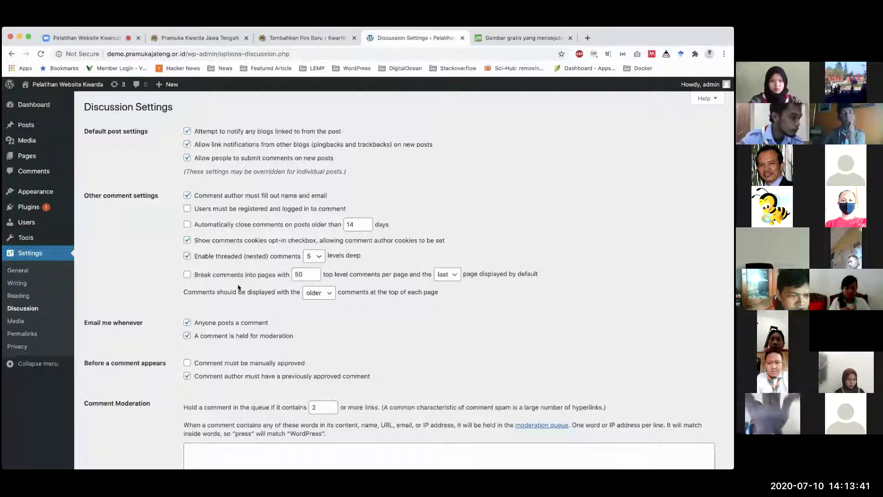
scroll(241, 305, down, 2)
scroll(241, 305, up, 1)
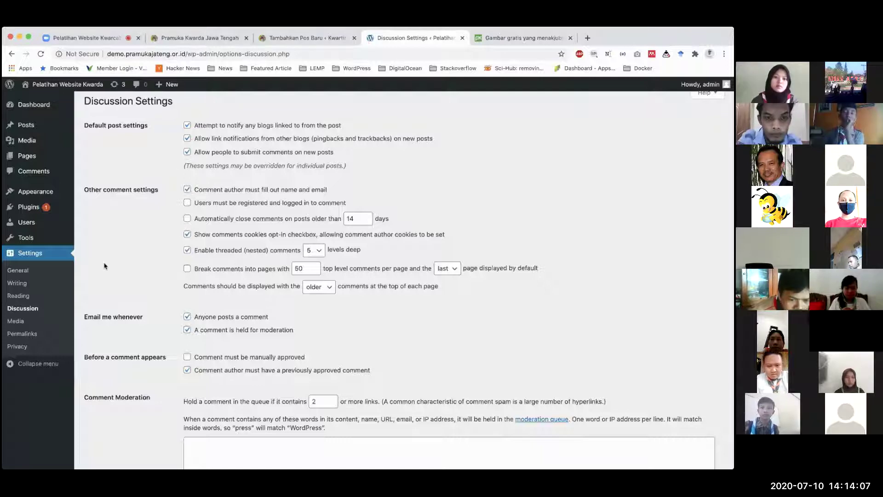
Step through the Media and Permalinks settings pages to reach Privacy settings
click(20, 324)
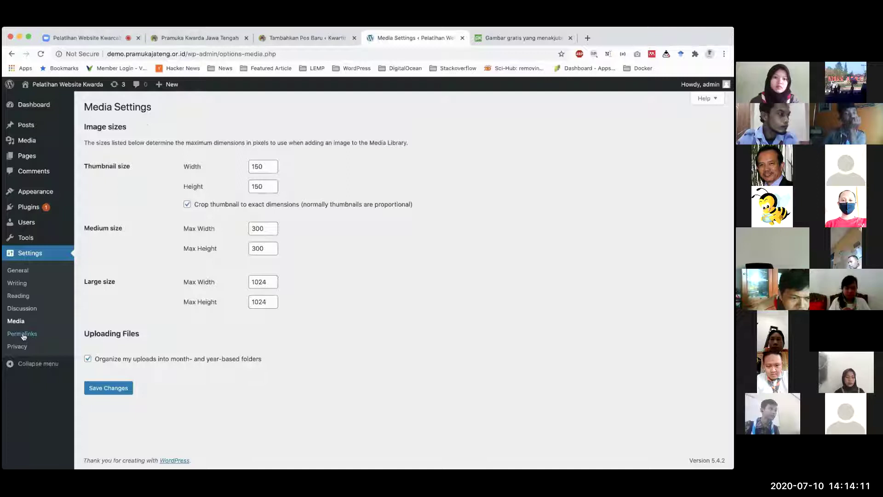
click(22, 334)
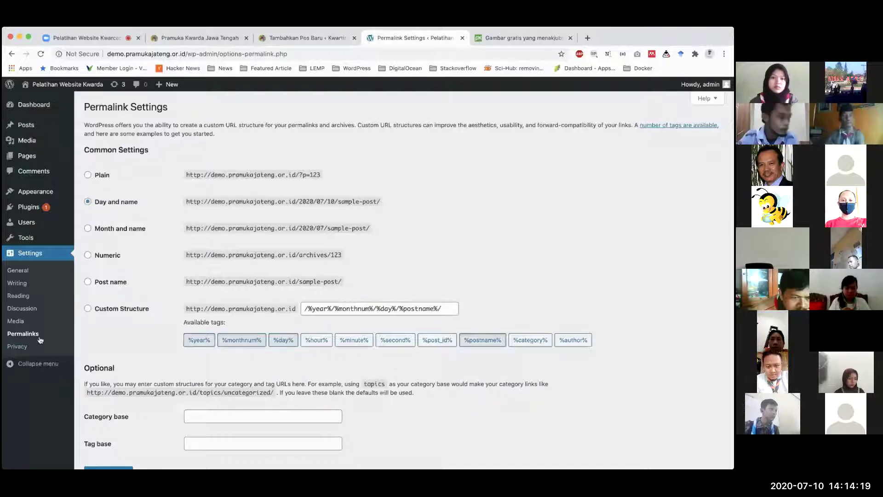
click(15, 348)
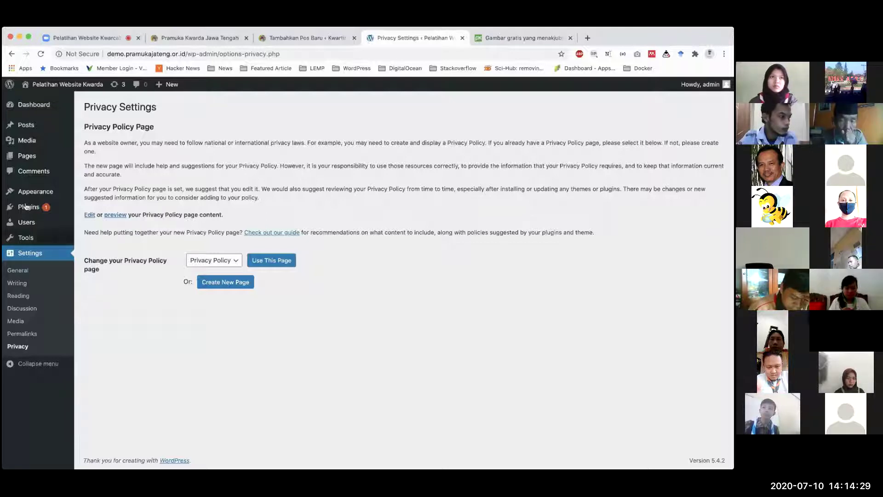
Go back to the Dashboard home with its At a Glance summary
mouse_move(42, 104)
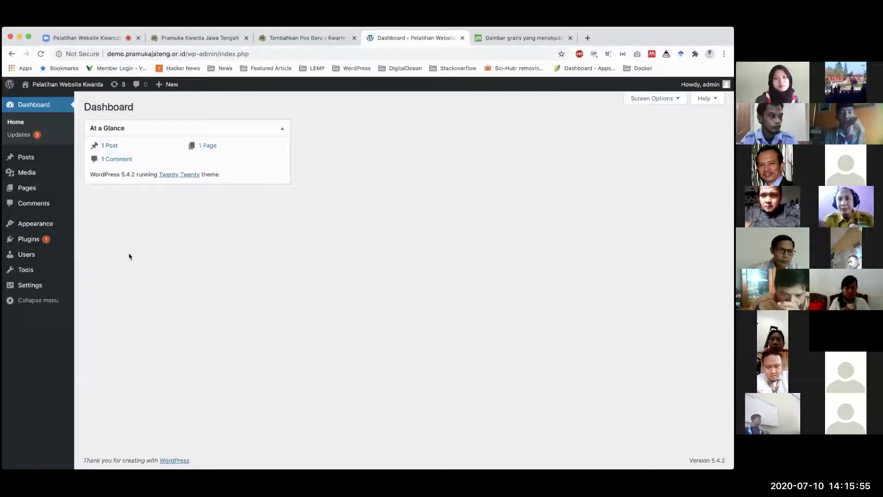
Open the All Users list, which holds only the admin, and start a new user
mouse_move(43, 258)
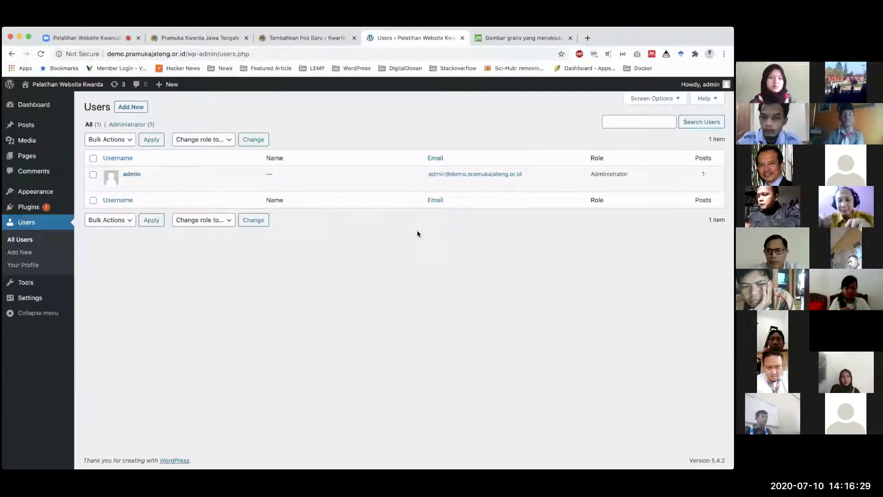
mouse_move(243, 186)
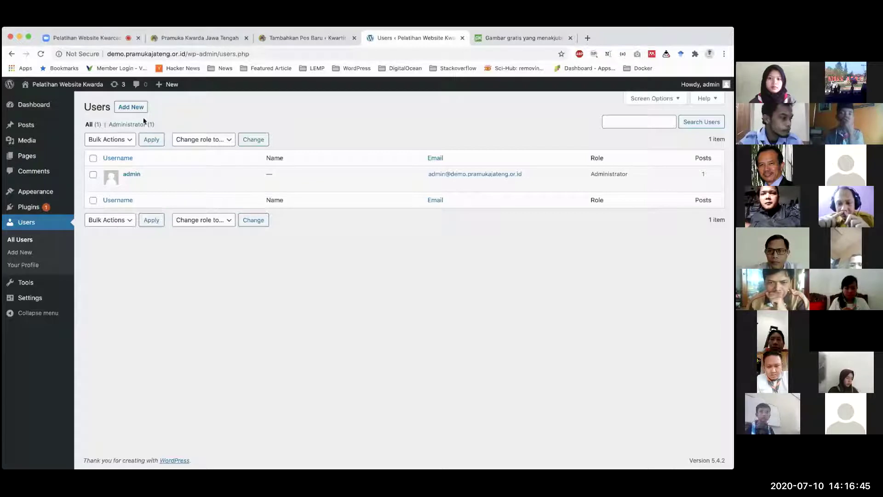
click(132, 107)
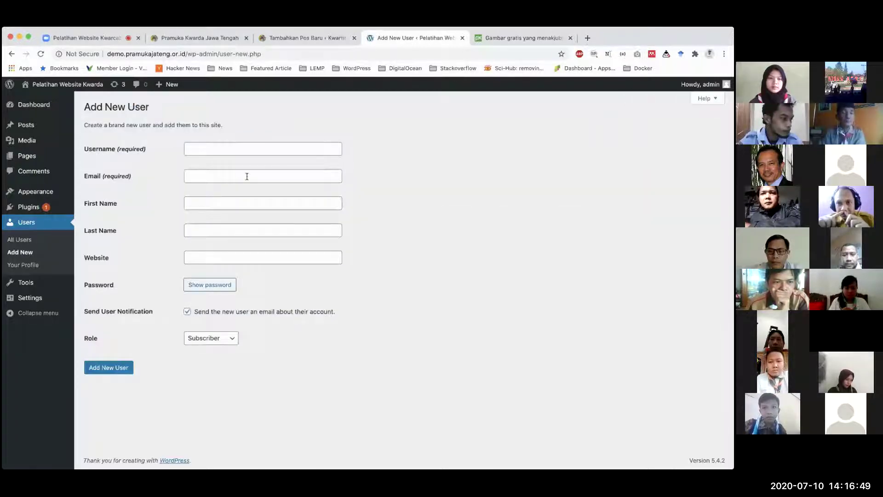
Enter the new user's username, e-mail address and first name in the Add New User form
click(228, 148)
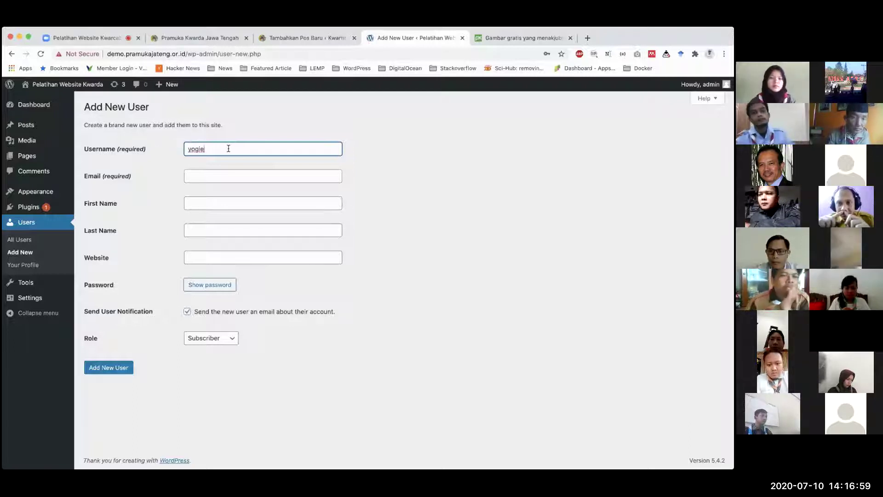
key(Tab)
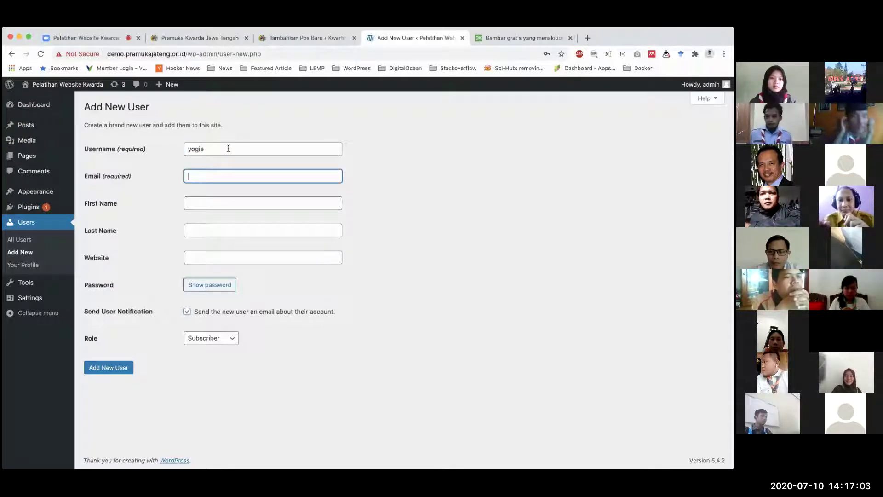
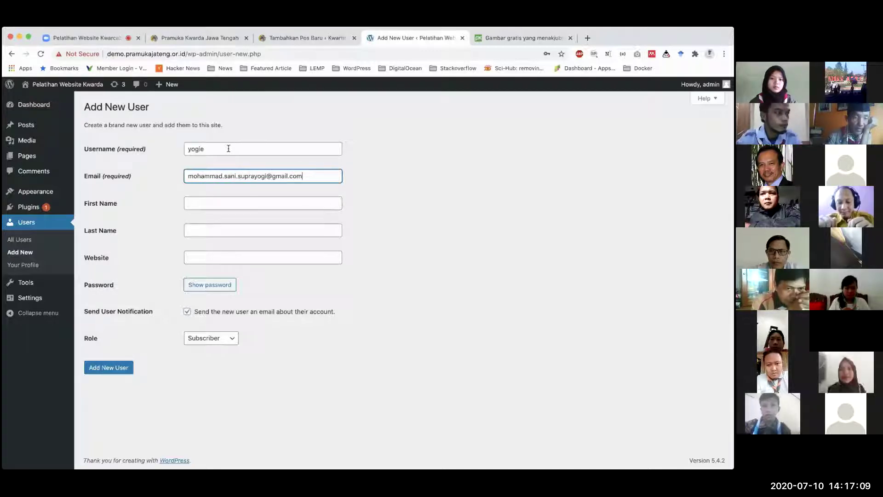
key(Tab)
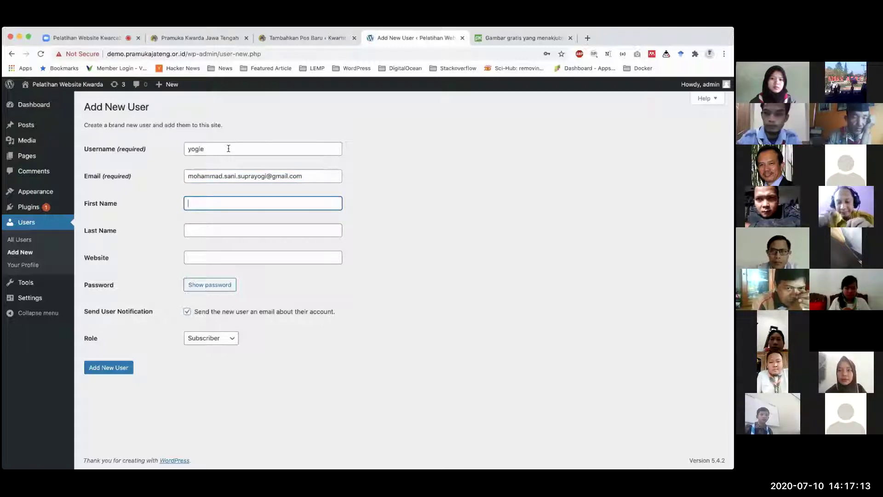
key(Tab)
key(Tab)
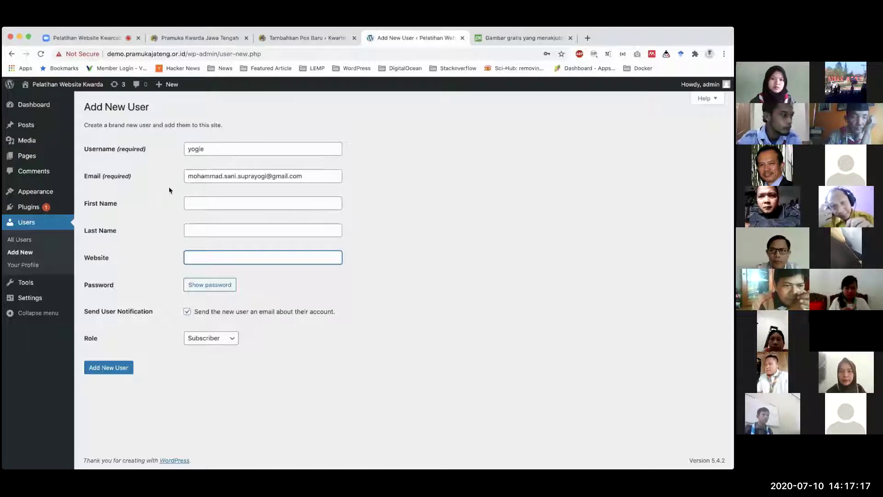
click(198, 202)
text(Yogie)
click(391, 271)
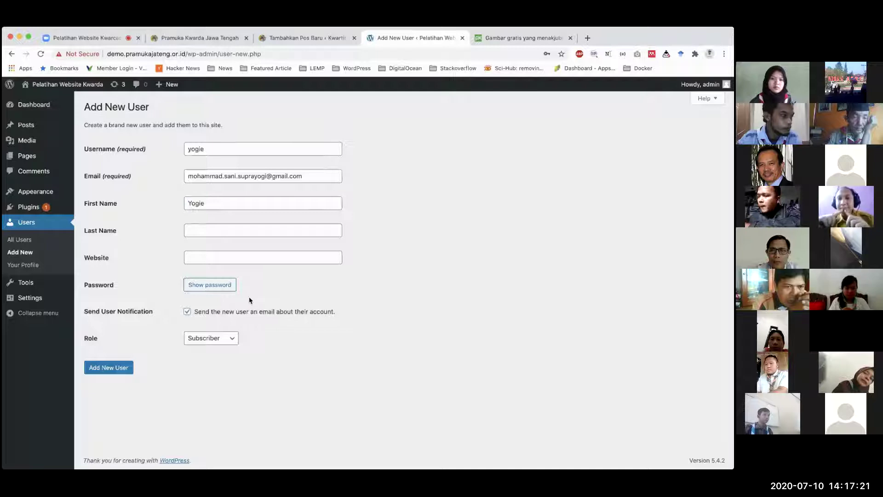
Generate a password for the new user, toggling its visibility and cancelling it twice
click(209, 285)
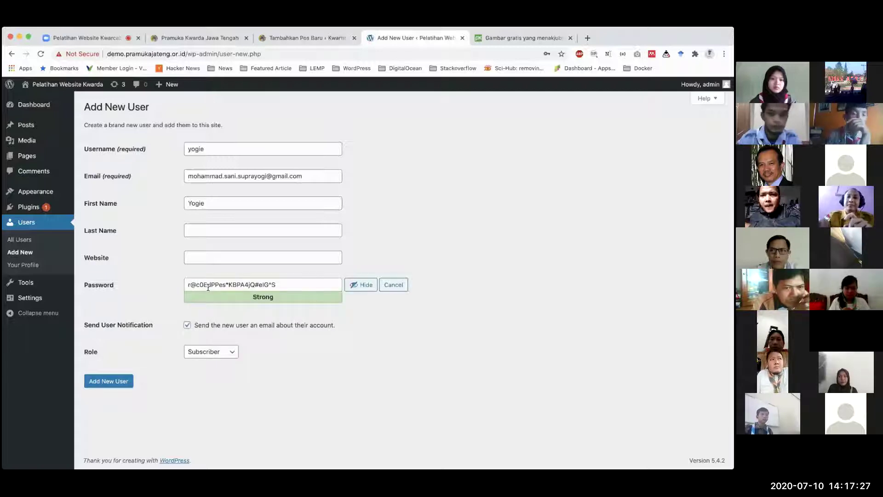
click(360, 285)
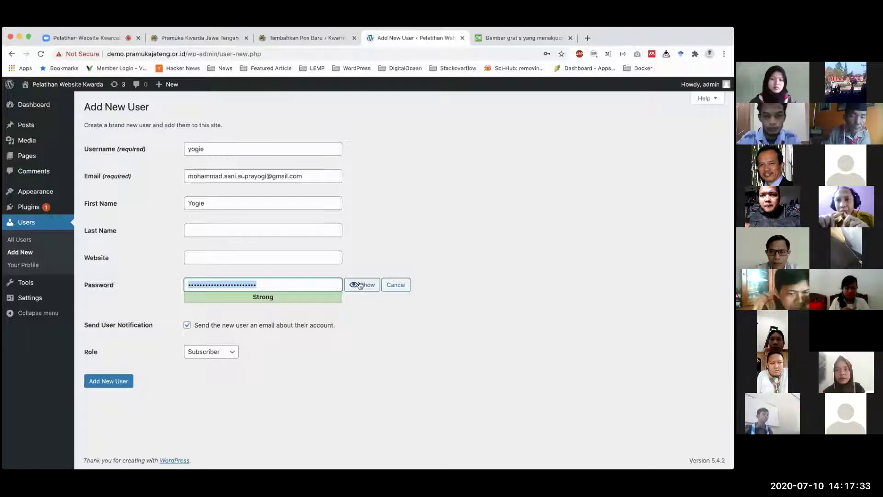
click(360, 284)
click(360, 284)
click(360, 285)
click(396, 284)
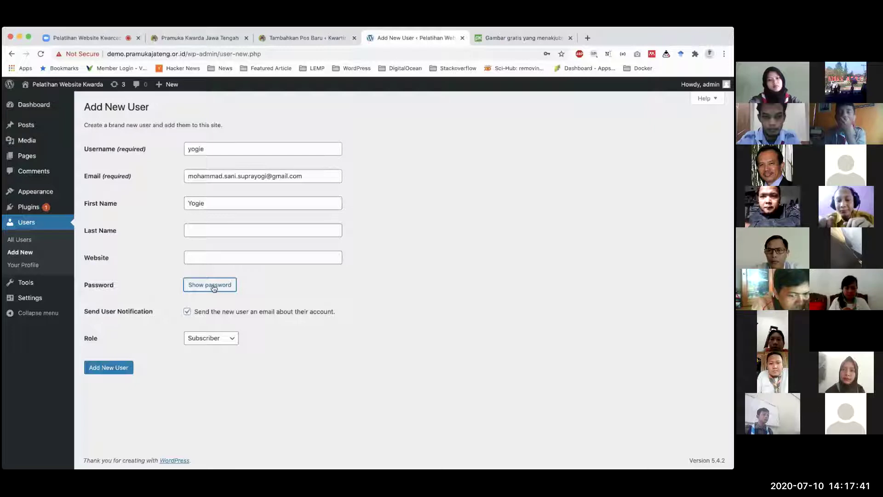
click(213, 287)
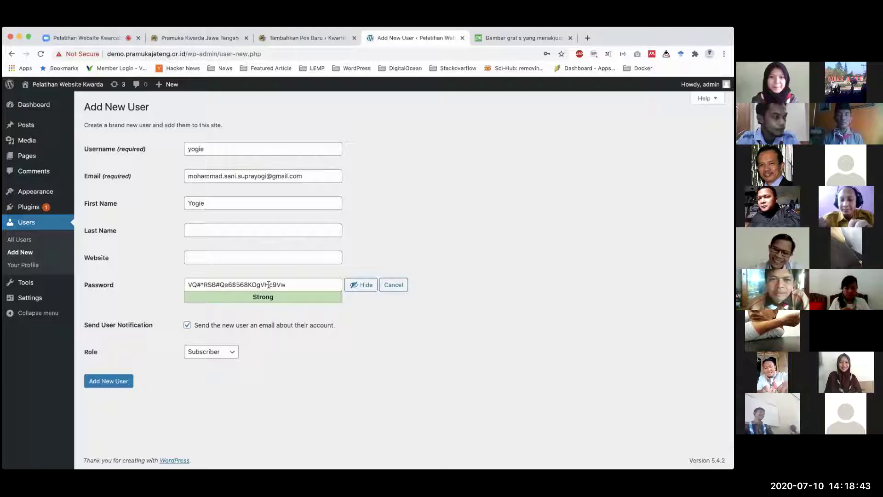
click(394, 284)
Give the new user the Author role with a generated password and create the account
click(212, 337)
click(230, 358)
click(113, 367)
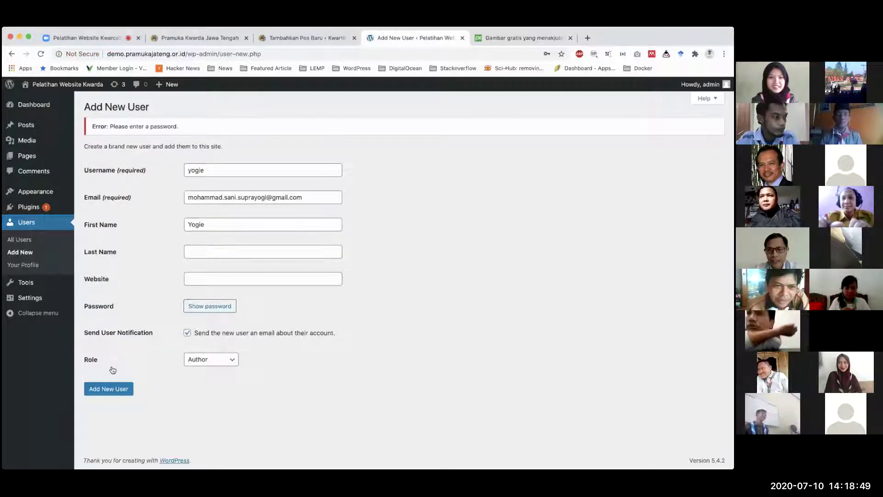
click(209, 305)
click(102, 403)
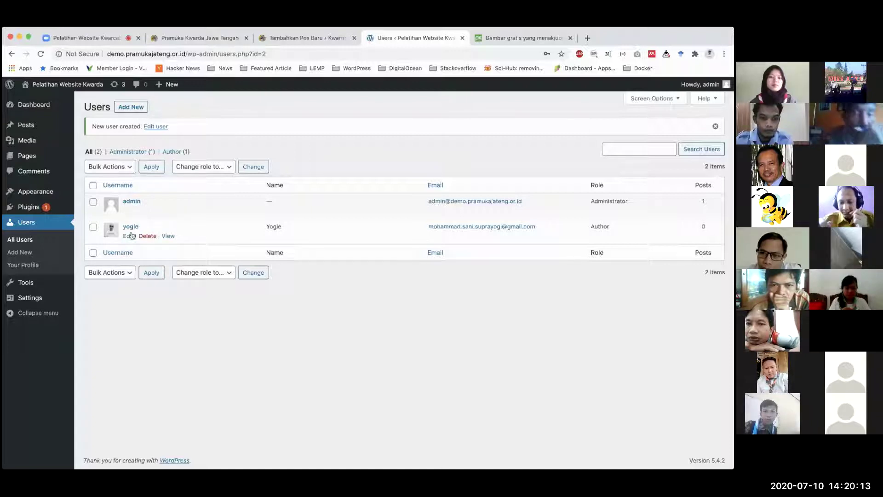
Open the new user's profile and change their Role to Contributor
click(128, 236)
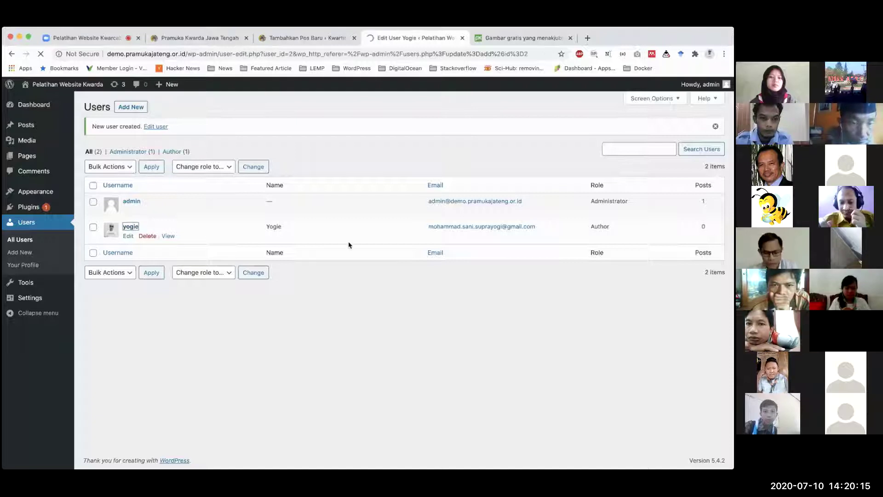
scroll(511, 283, down, 2)
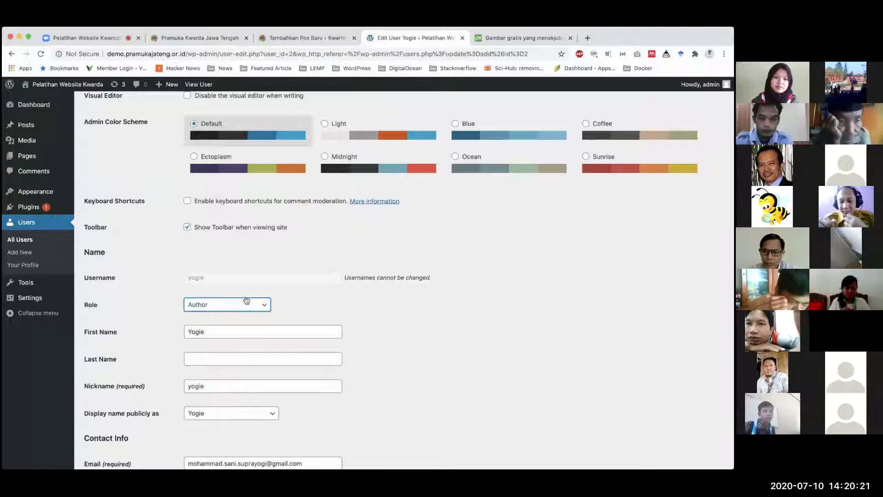
click(246, 300)
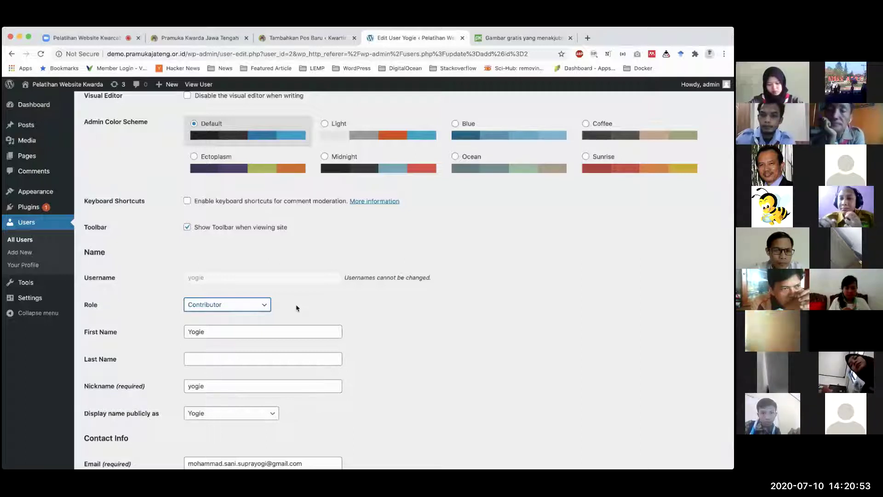
Try the Author, Editor and Administrator options in the new user's Role dropdown
click(248, 306)
click(253, 316)
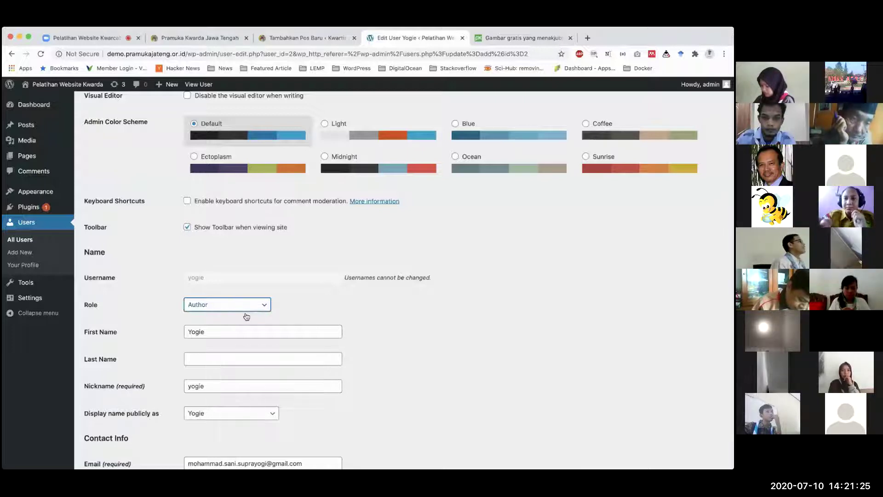
click(316, 308)
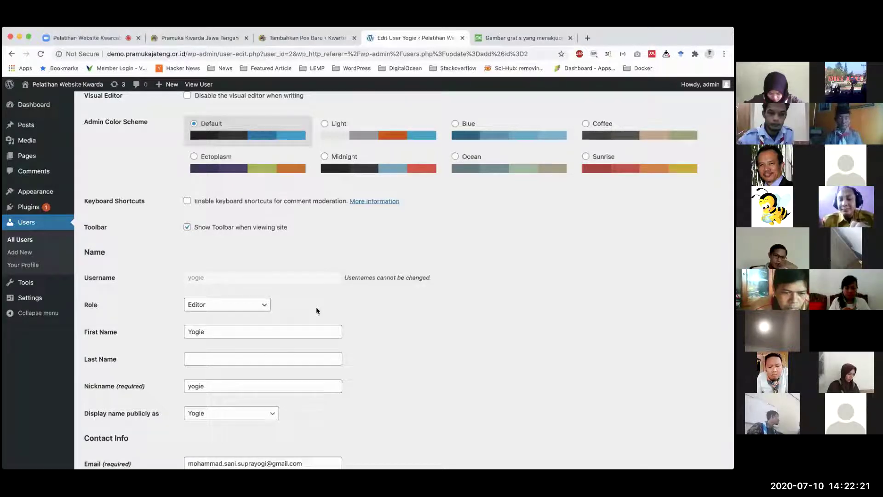
click(254, 307)
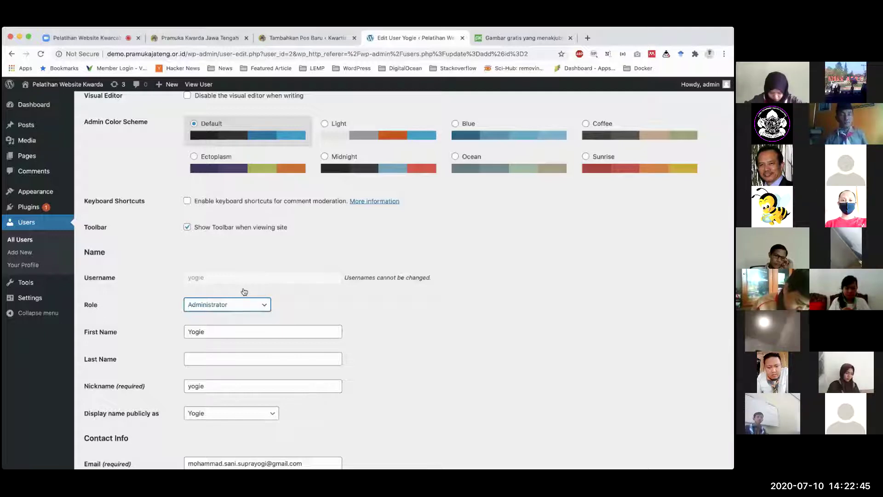
click(244, 291)
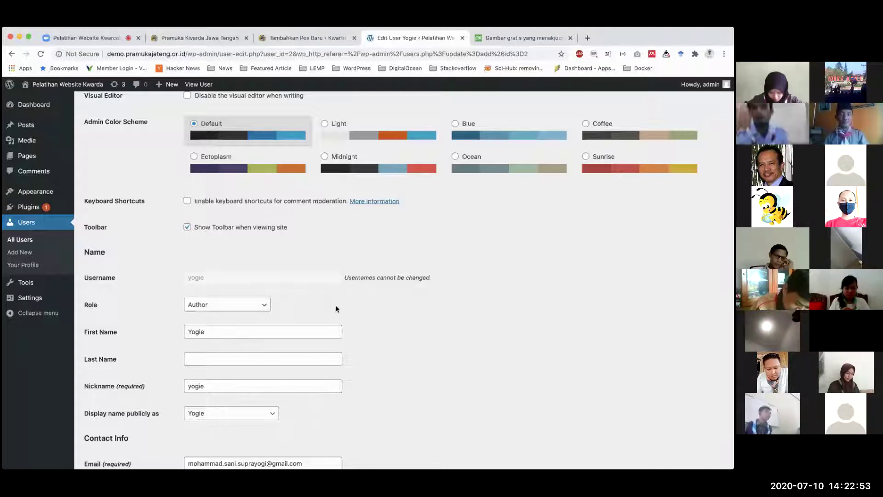
Scroll through the Edit User profile and set the Role back to Author
scroll(361, 313, down, 1)
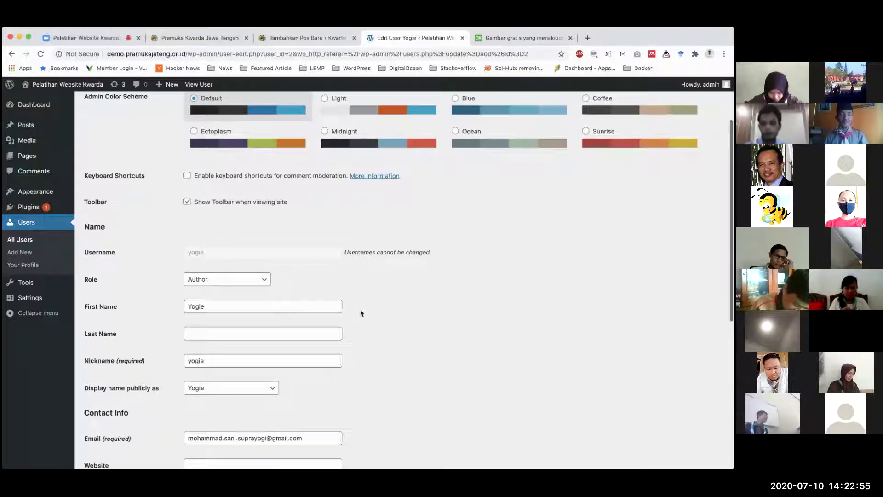
scroll(361, 313, down, 2)
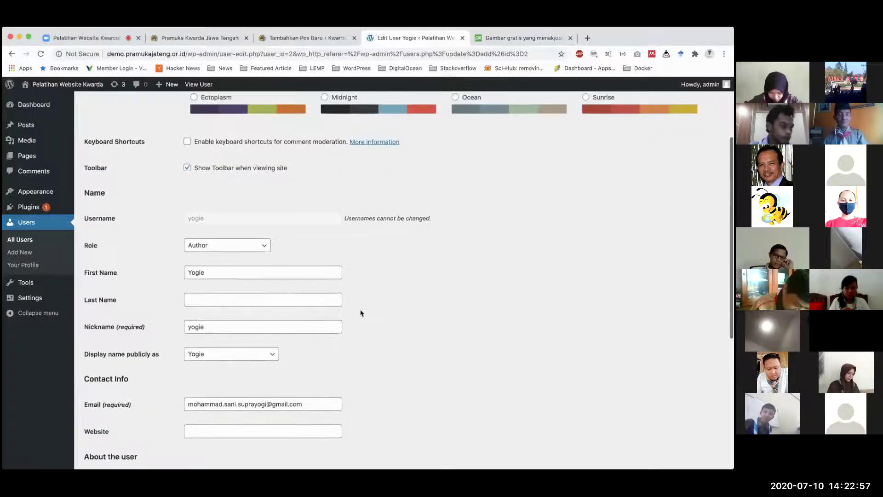
scroll(361, 314, down, 3)
scroll(361, 313, down, 2)
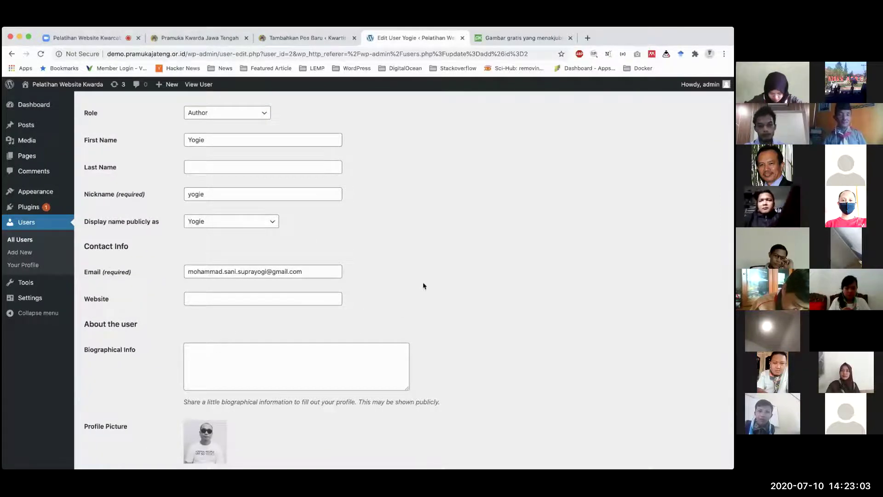
scroll(423, 286, down, 4)
scroll(423, 286, up, 9)
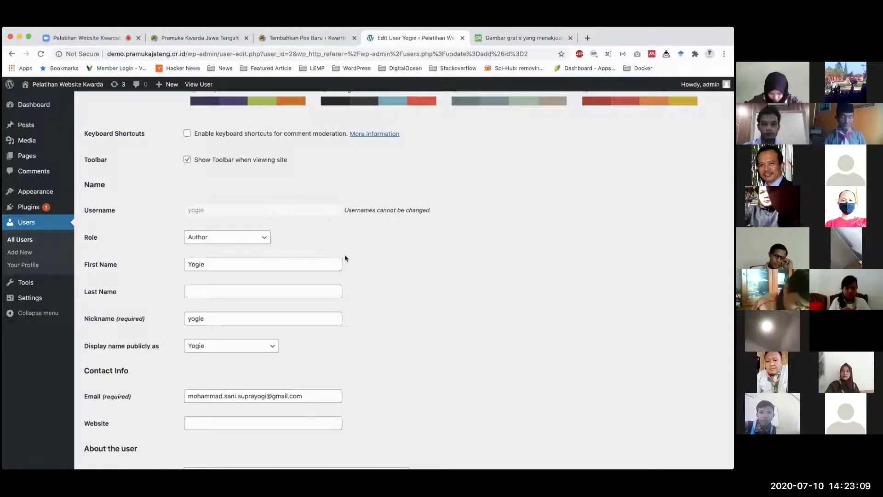
scroll(345, 257, down, 2)
click(224, 194)
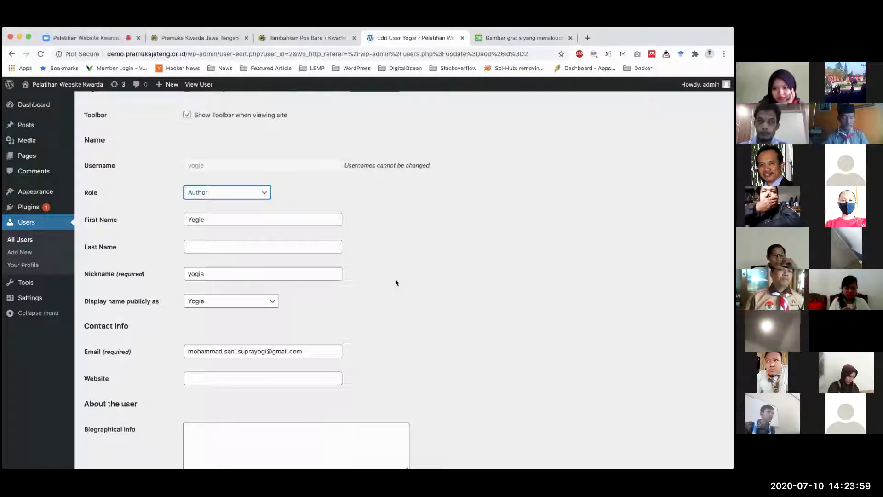
scroll(396, 282, down, 5)
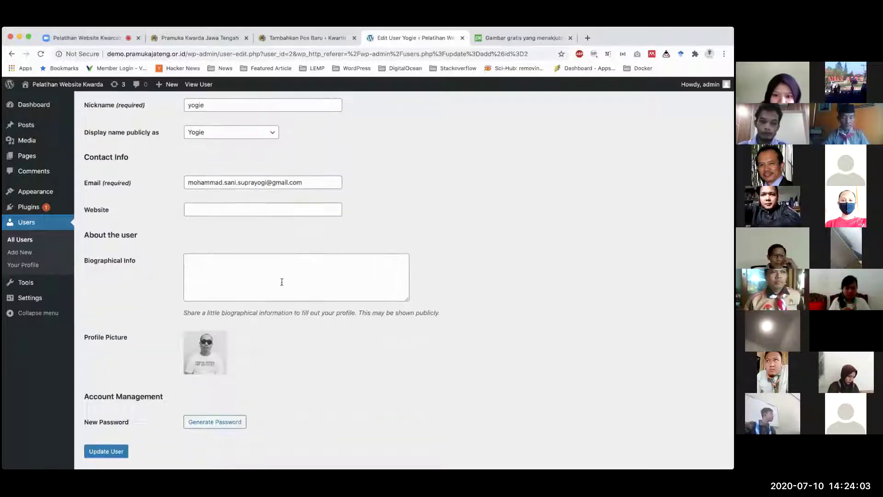
scroll(283, 282, down, 1)
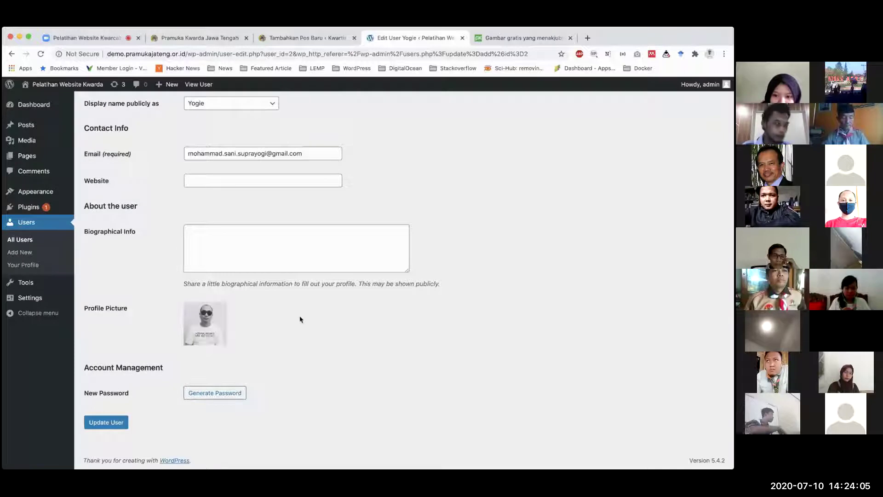
scroll(300, 315, up, 1)
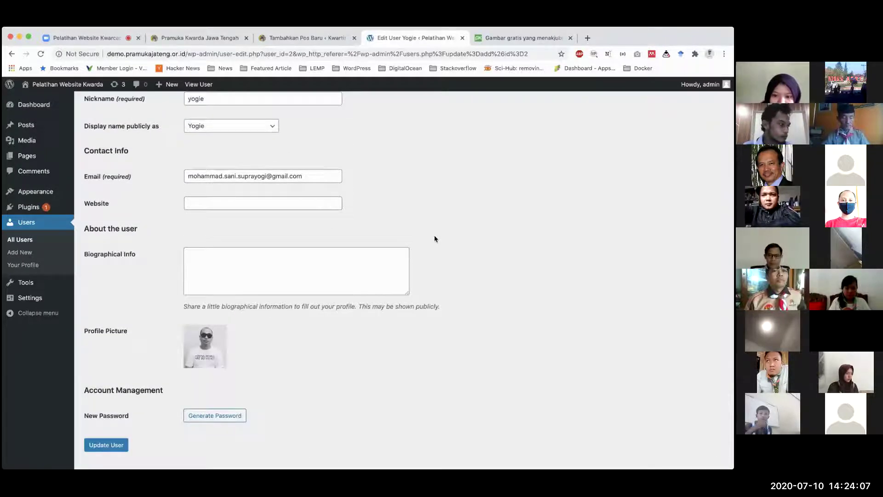
scroll(435, 238, up, 2)
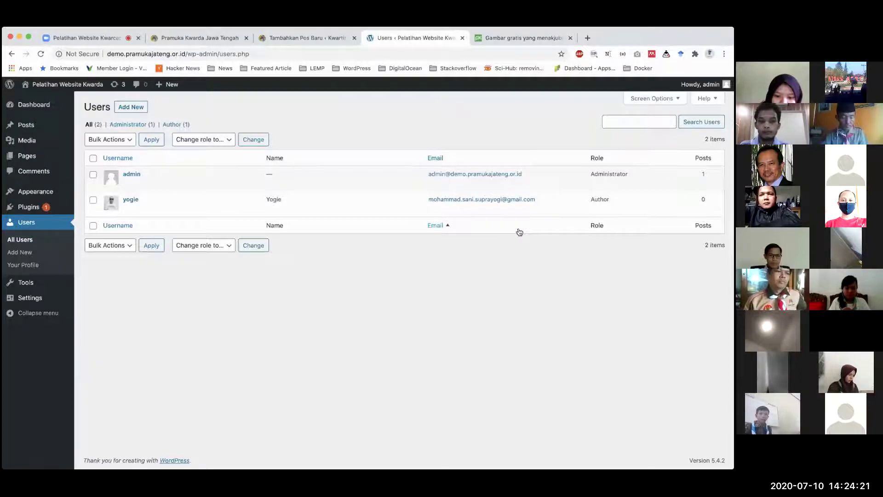
Open the All Posts list showing the single 'Hello world!' post
mouse_move(37, 302)
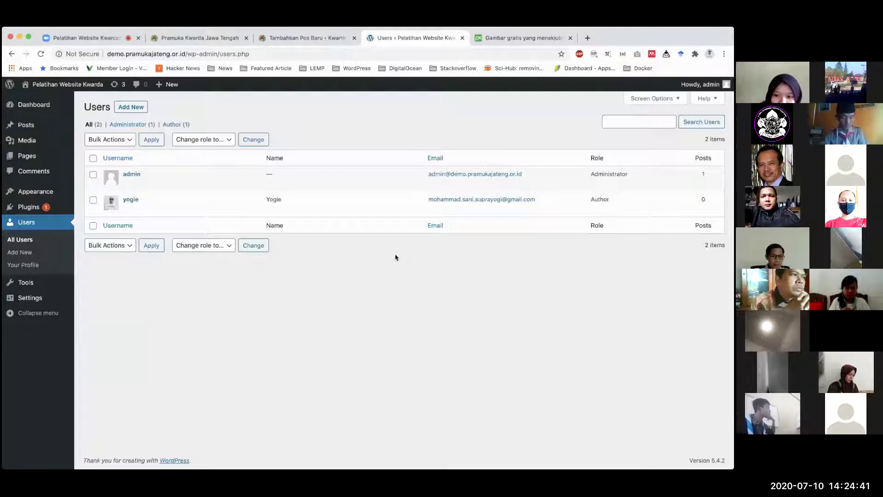
mouse_move(150, 213)
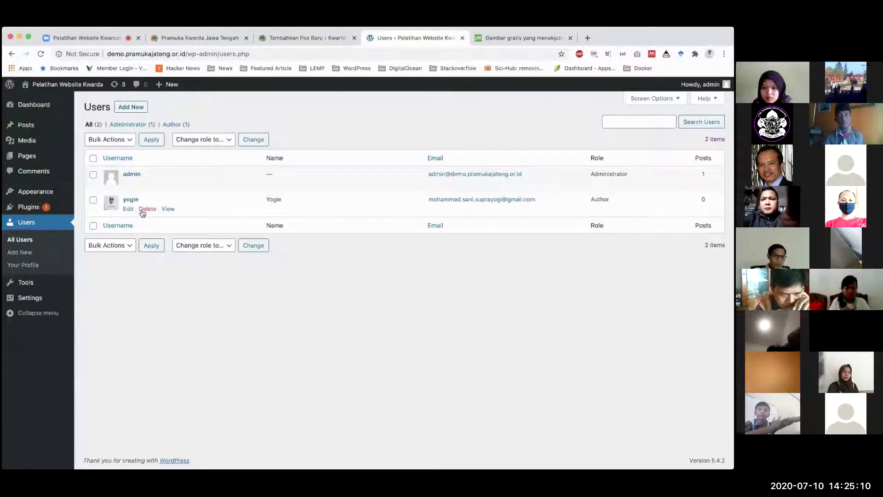
mouse_move(54, 159)
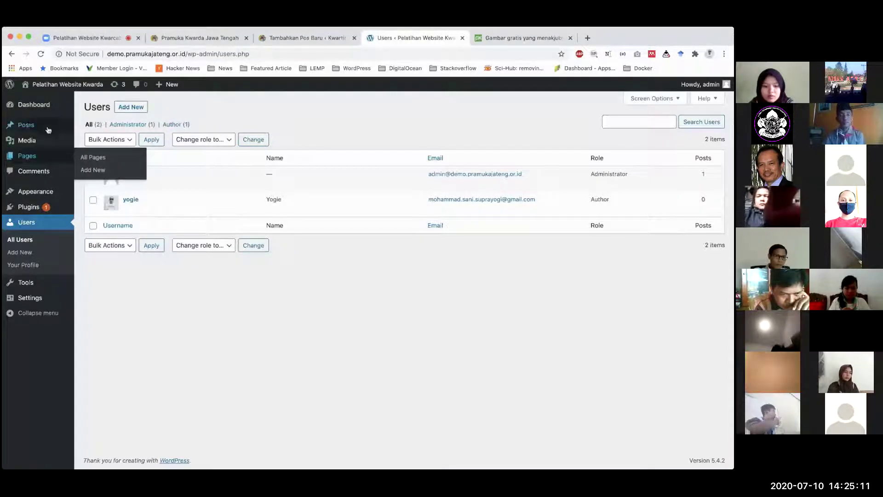
click(29, 126)
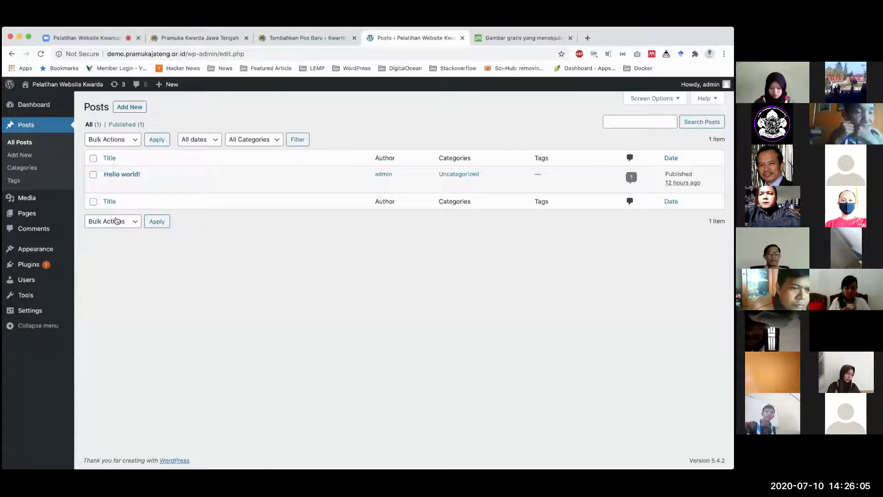
Go to the post Categories page from the Posts menu
click(29, 169)
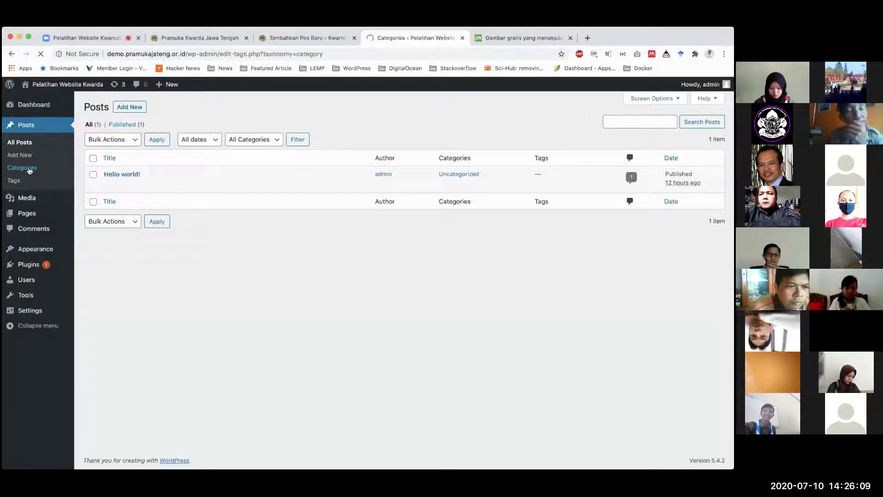
Glance at the empty Tags page, then return to Categories and switch browser tabs
click(14, 182)
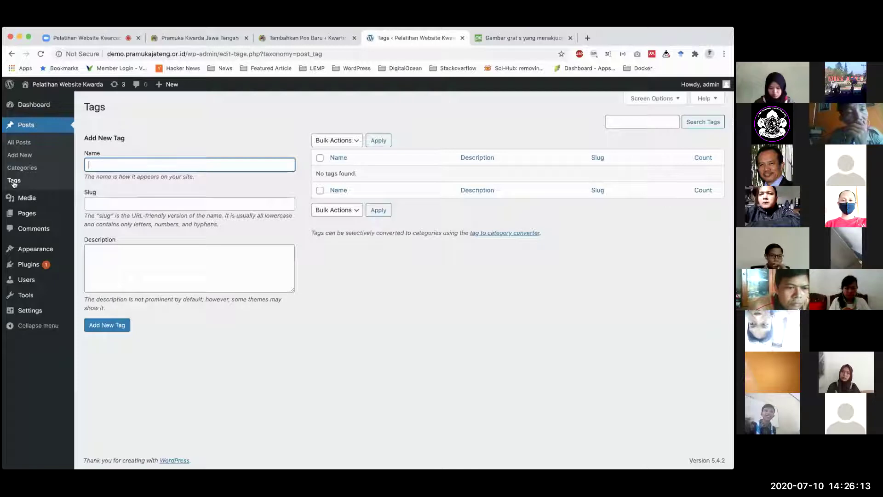
click(22, 168)
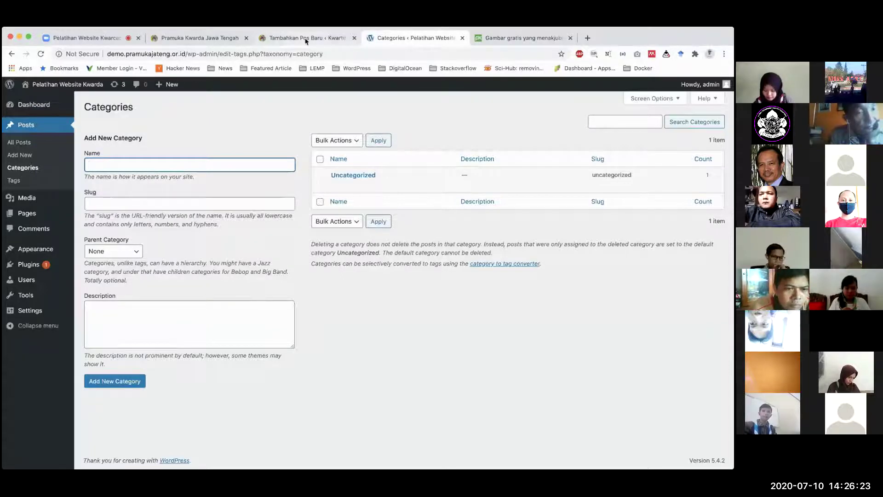
key(ctrl+shift+Tab)
Compare with the main site's category list, then return to the demo site's new-category form
click(20, 214)
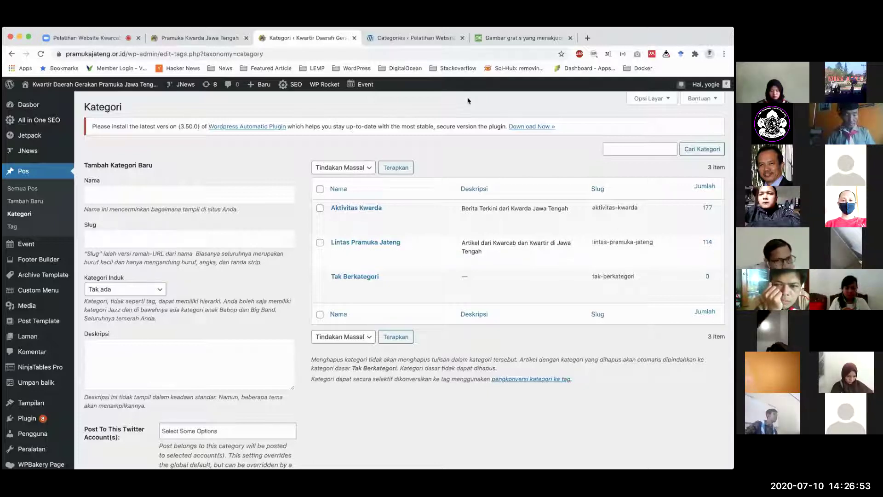
click(418, 42)
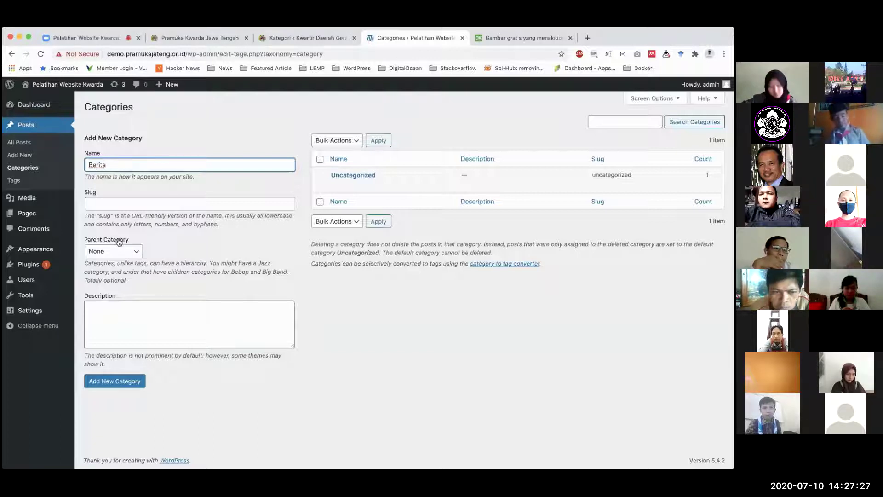
click(134, 319)
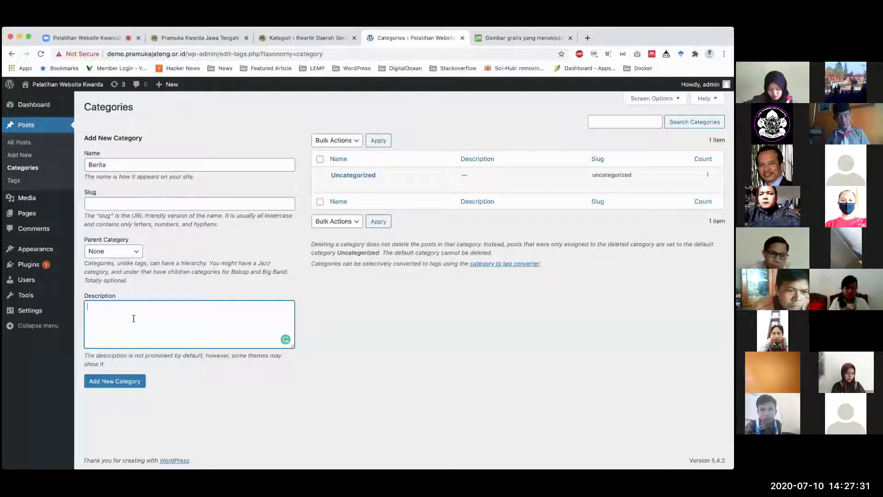
Create the Berita category with the description 'Berita terbaru'
text(Berita terbaru)
click(111, 381)
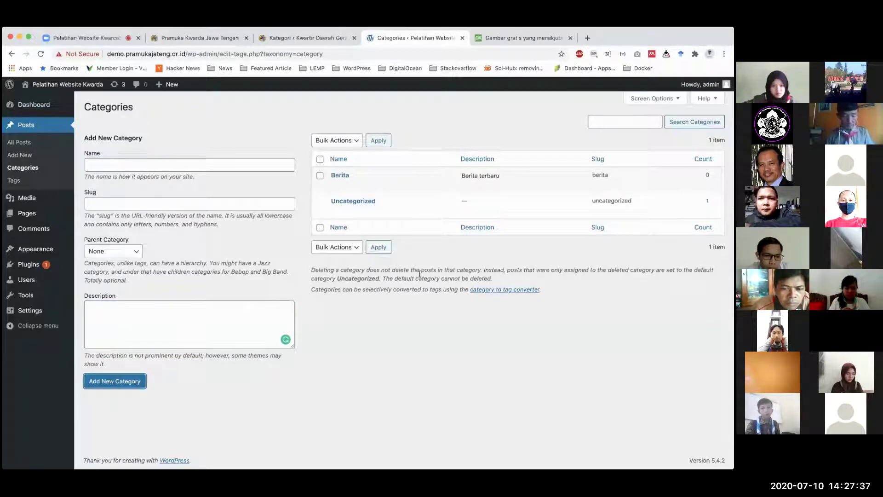
mouse_move(340, 190)
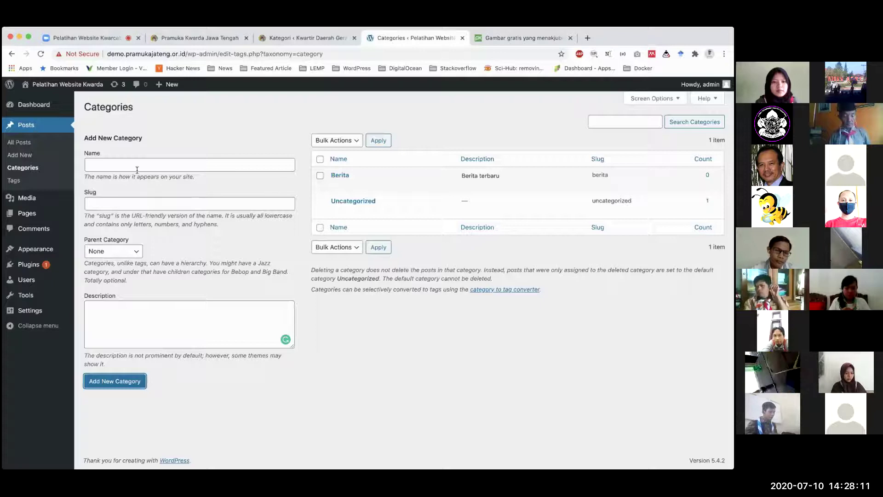
mouse_move(376, 175)
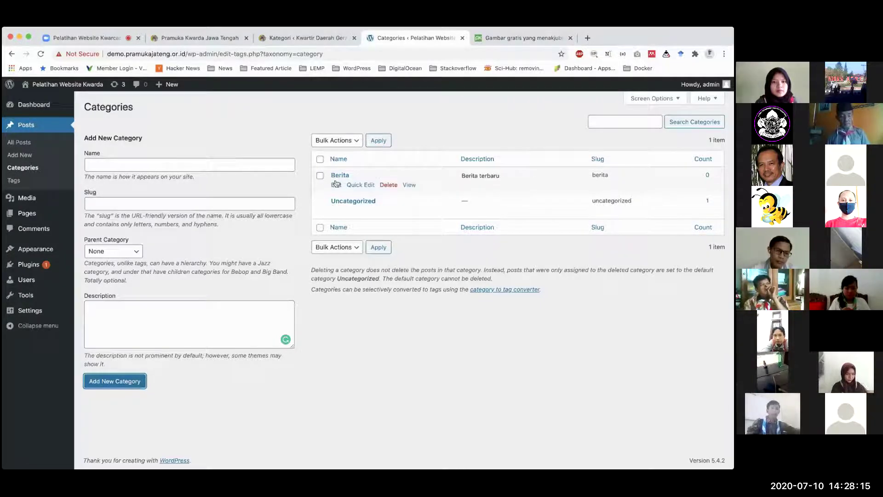
mouse_move(380, 220)
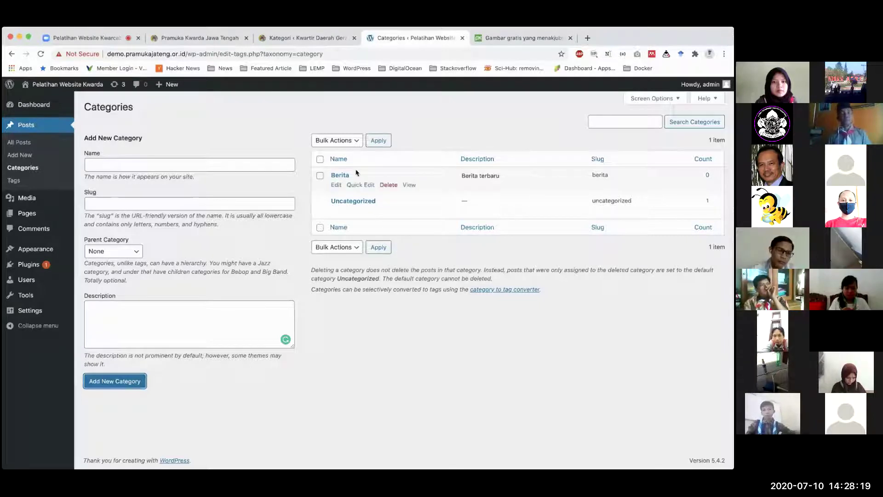
Add a 'Pelatihan' category under parent Berita, described 'Berita Pelatihan', then view Tags
click(141, 164)
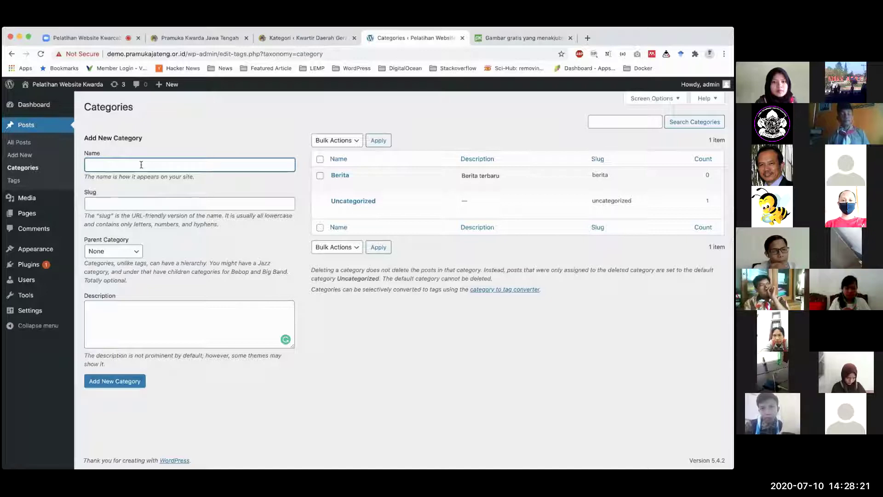
text(Pelatihan)
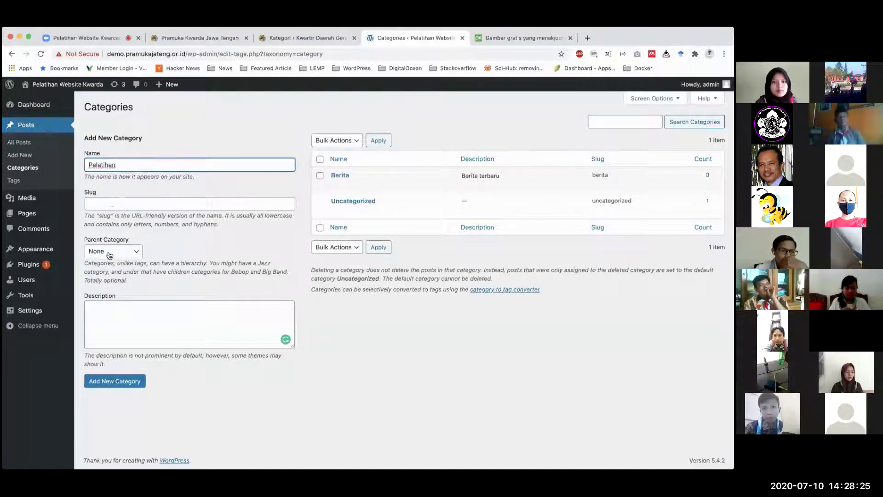
click(109, 255)
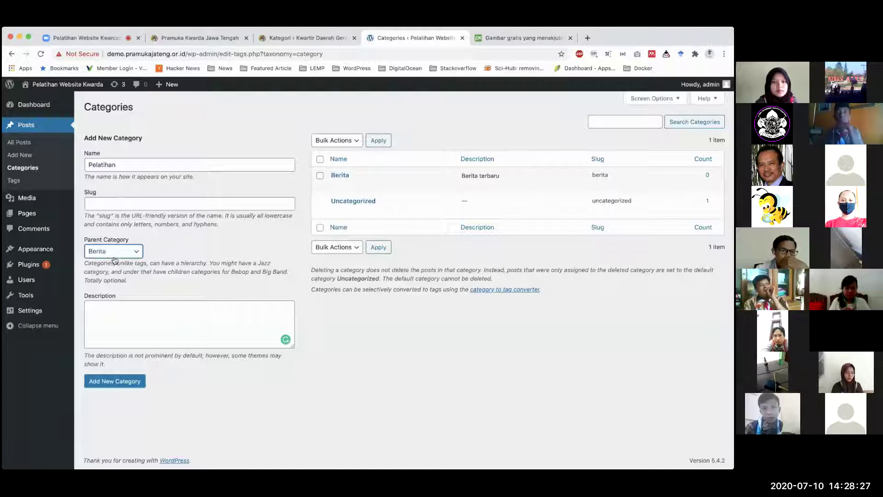
click(140, 330)
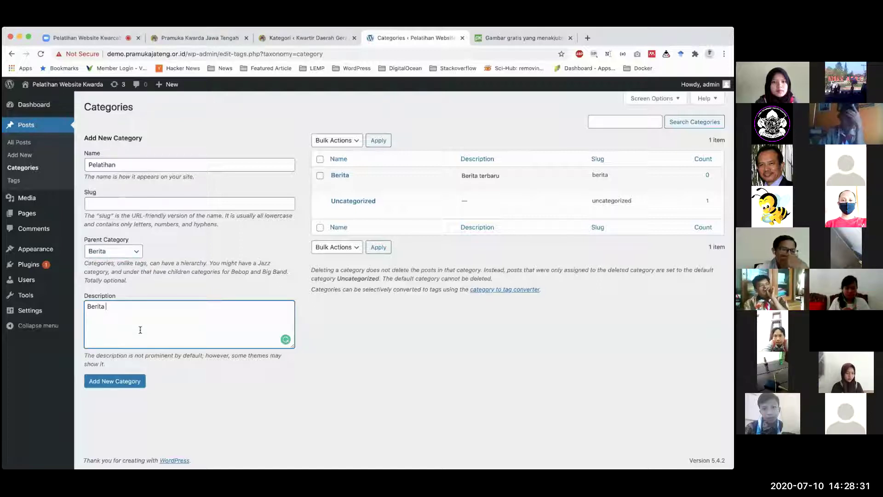
click(114, 382)
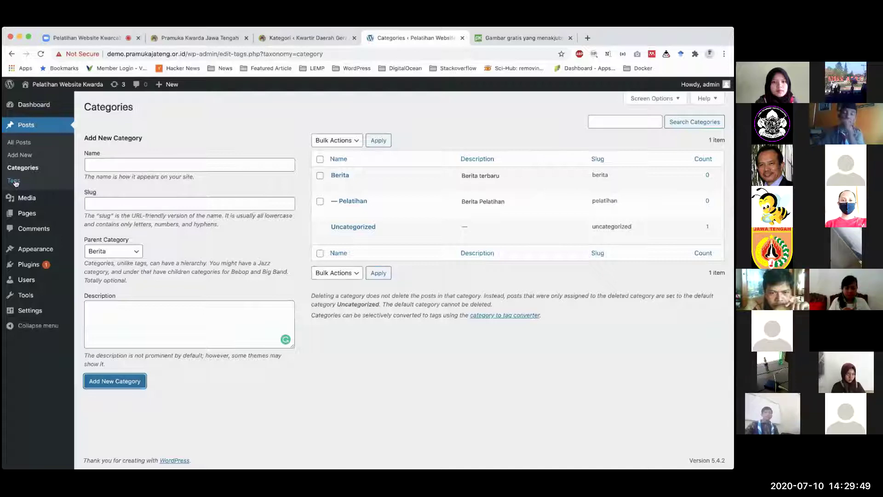
click(39, 180)
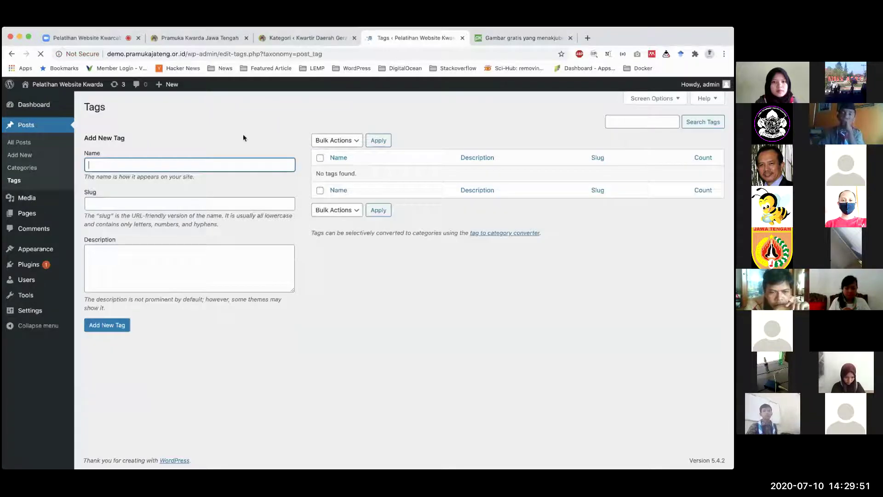
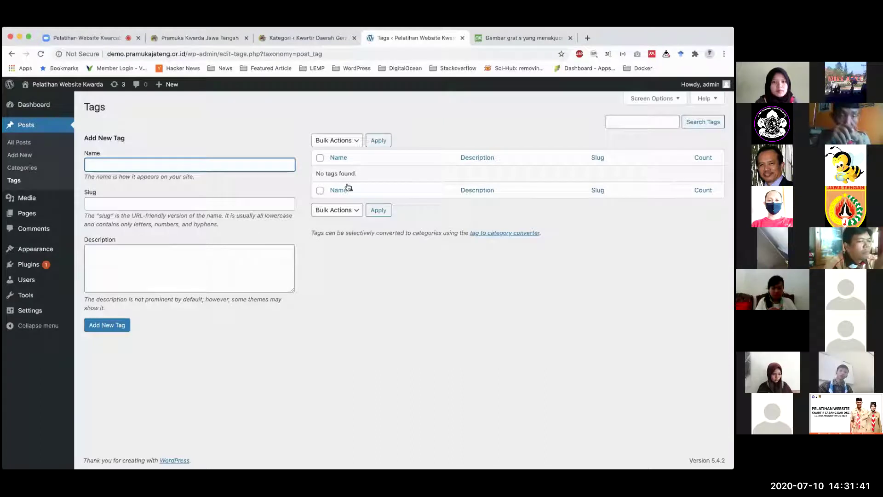
From the All Posts list, start a new post in the block editor
click(17, 143)
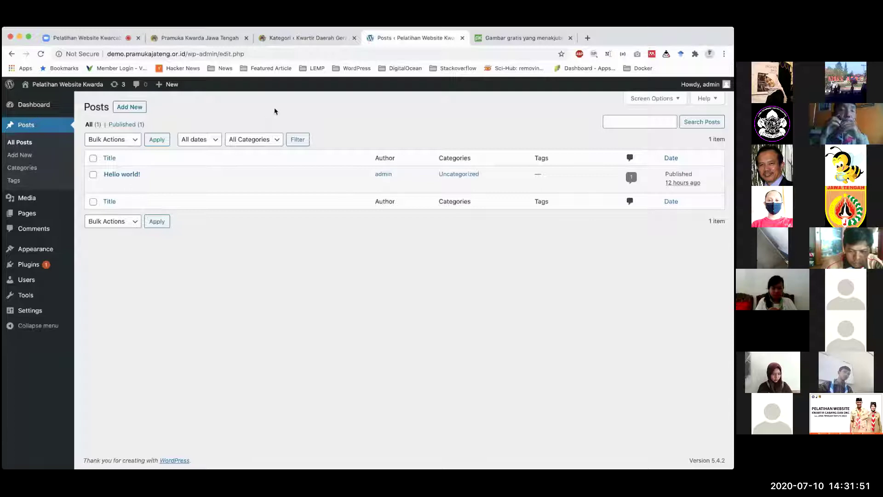
click(133, 109)
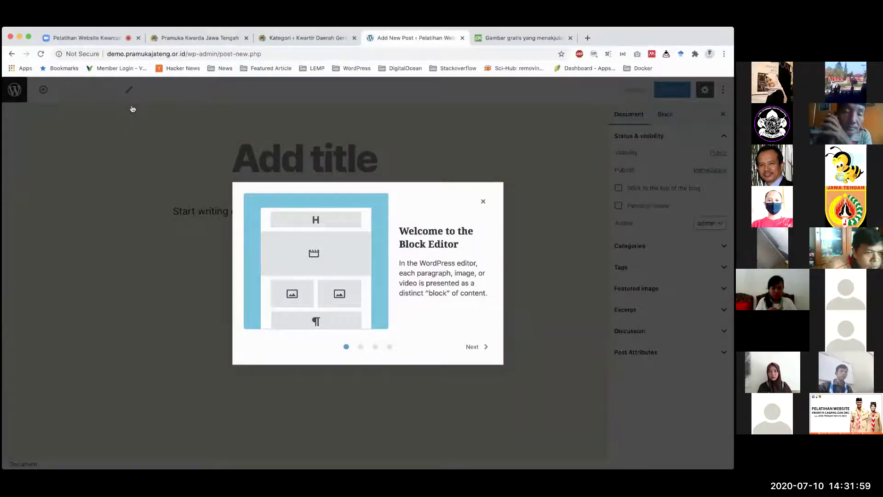
Page through and close the block editor welcome guide, then go back to the Posts list with the post unwritten
click(475, 347)
click(477, 347)
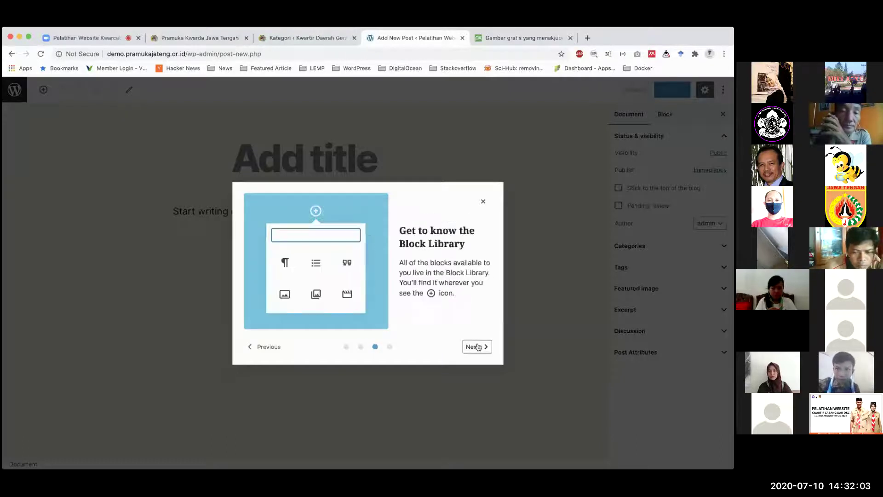
click(477, 347)
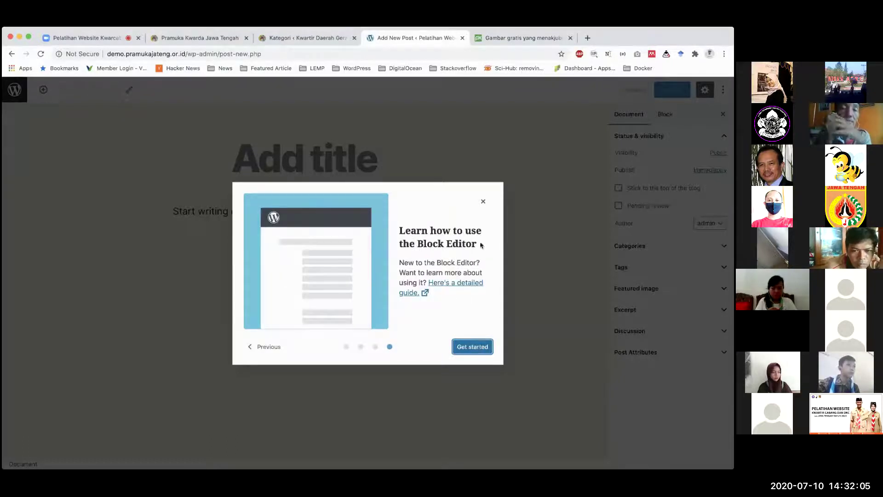
click(483, 201)
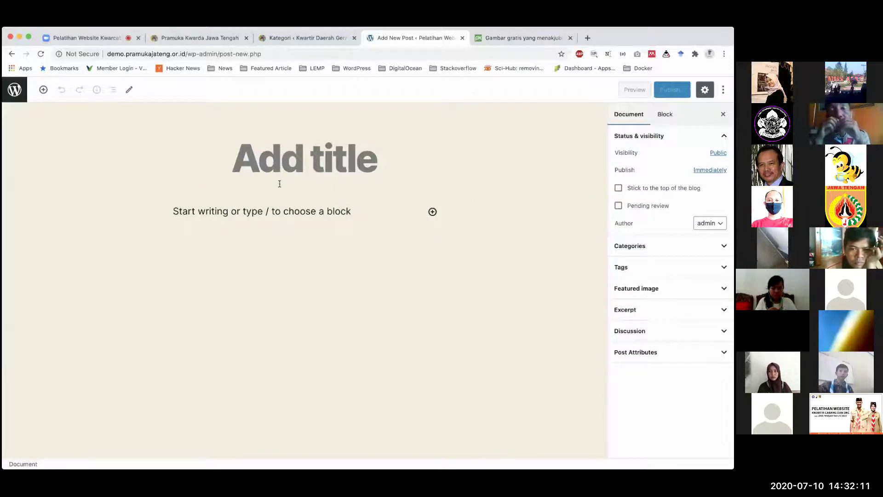
click(308, 162)
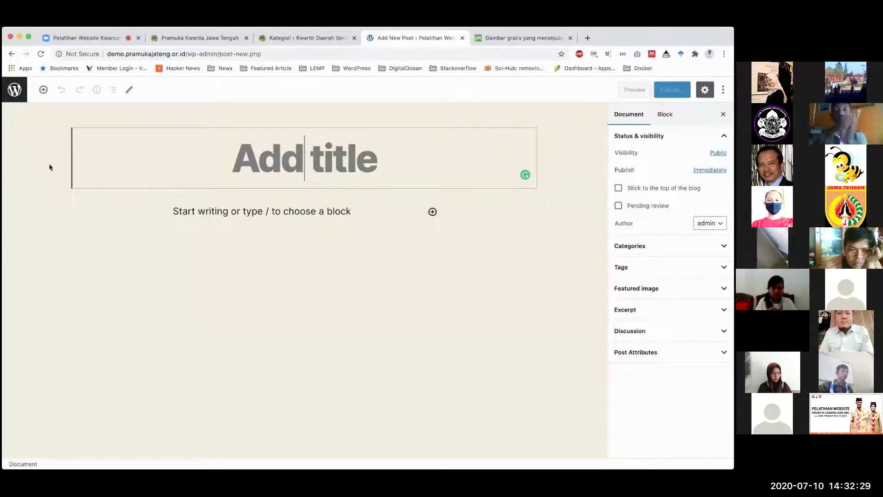
click(11, 55)
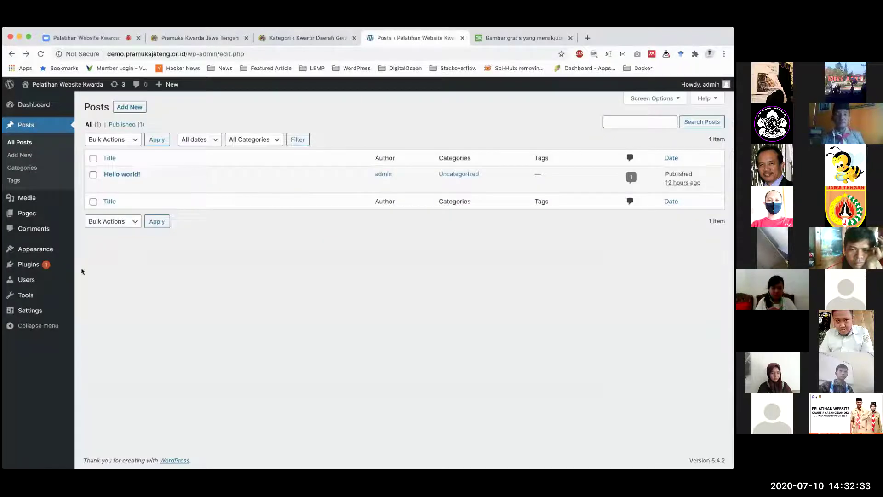
Open the Installed Plugins page from the admin sidebar's Plugins menu
mouse_move(33, 266)
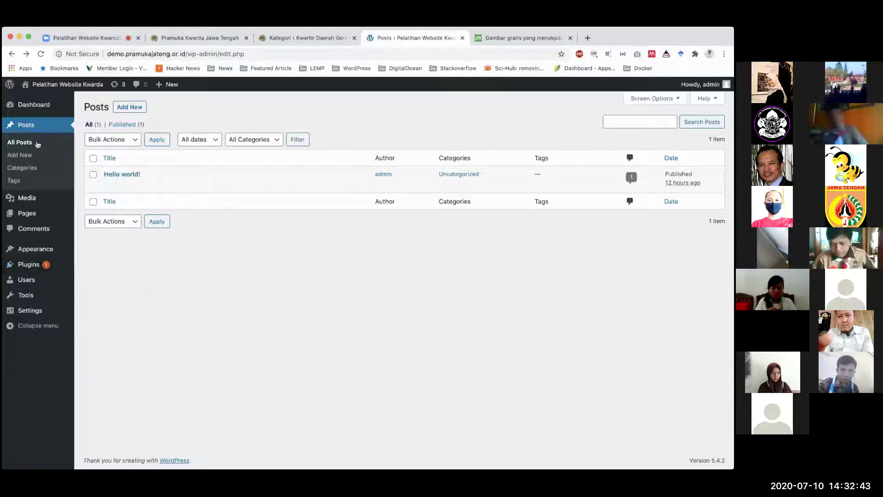
click(27, 265)
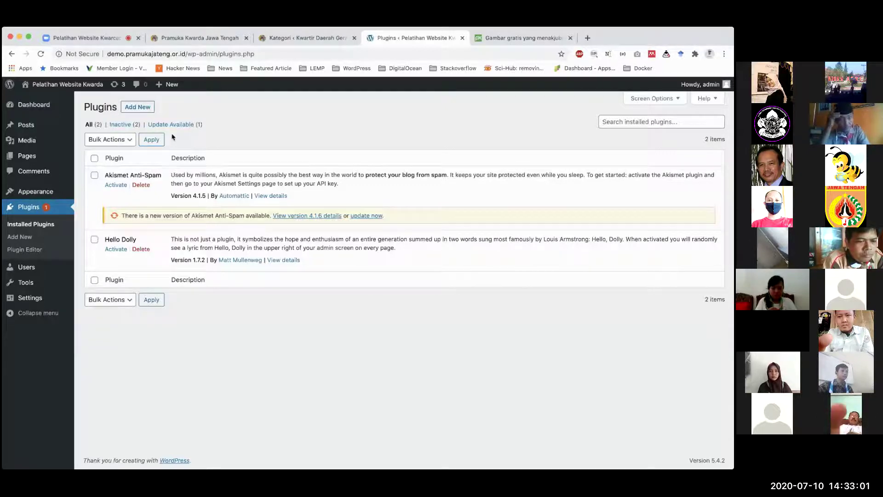
Find Classic Editor on the Add Plugins page, install it, and activate it
click(143, 109)
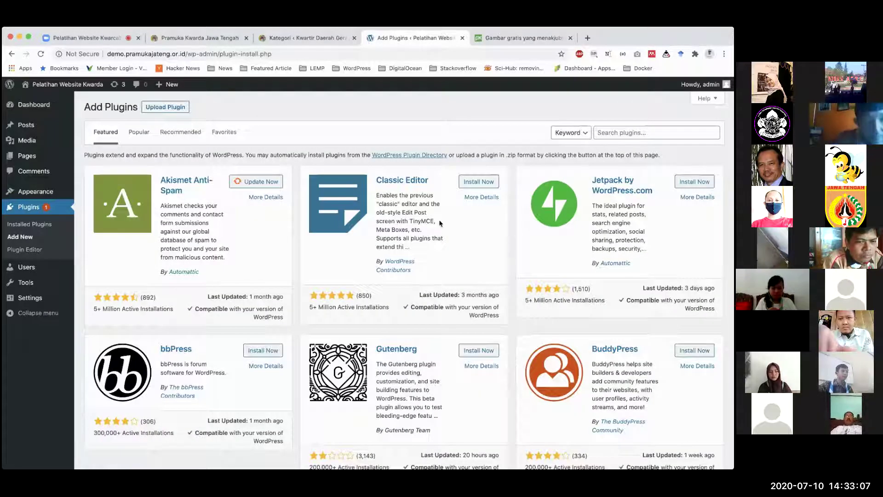
scroll(453, 278, down, 6)
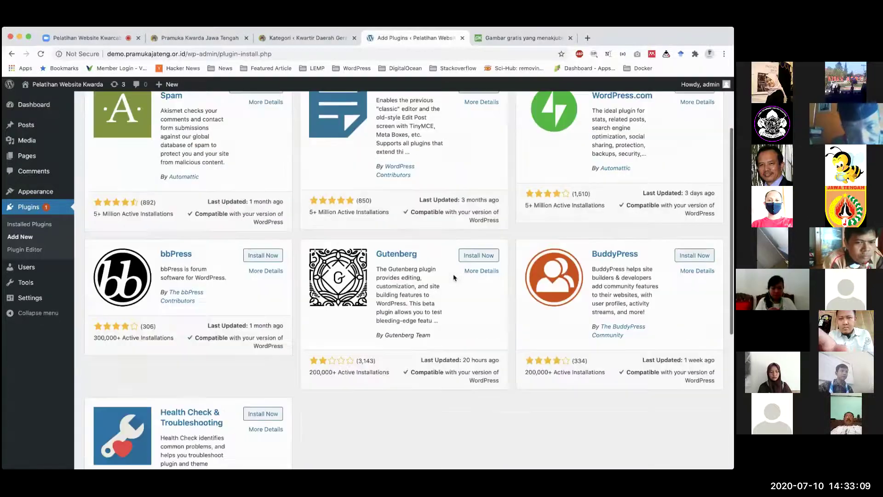
scroll(454, 278, down, 2)
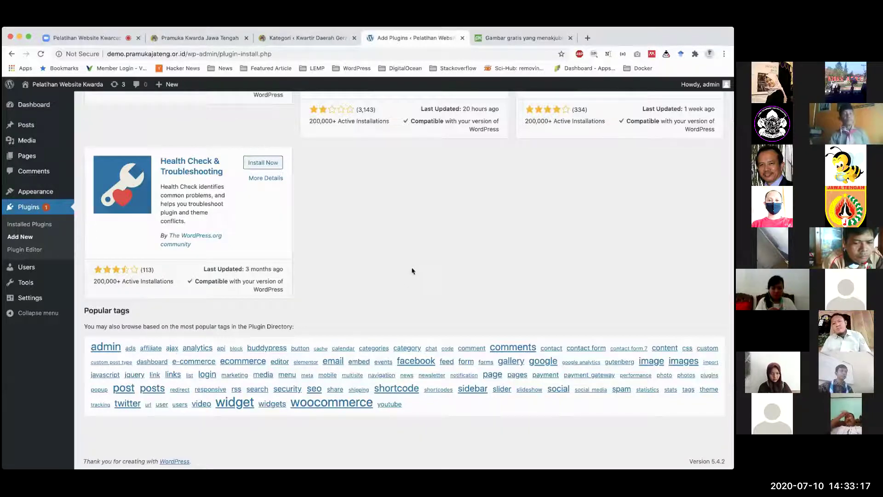
scroll(412, 271, up, 6)
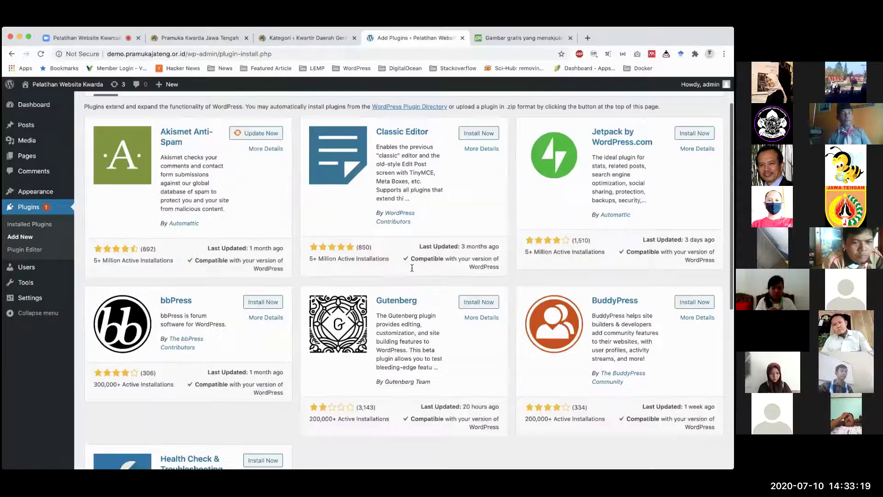
scroll(412, 268, up, 1)
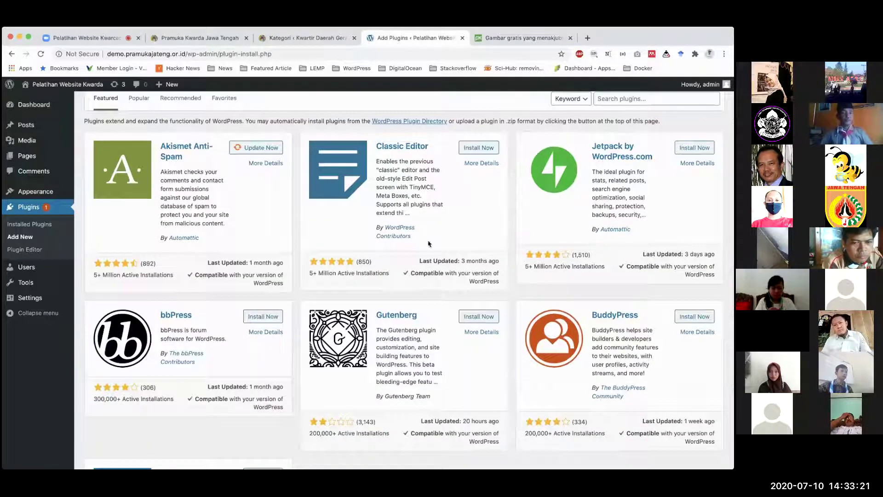
scroll(246, 208, up, 1)
scroll(246, 208, up, 1)
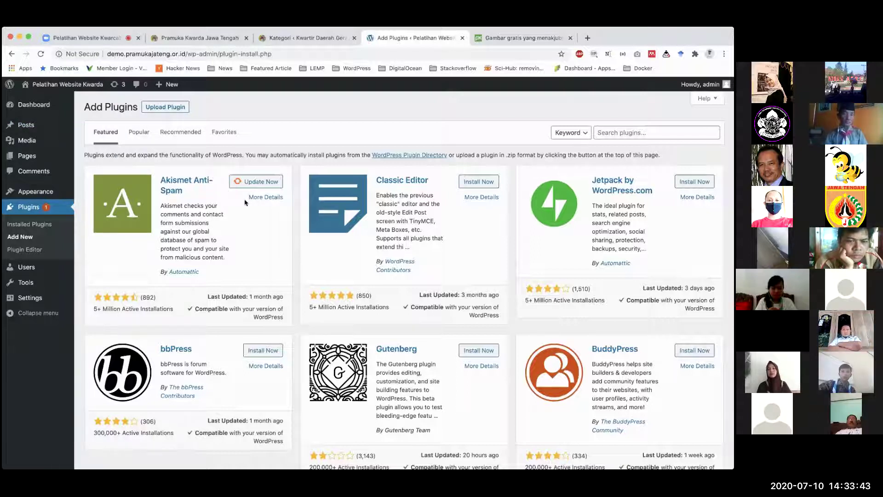
click(479, 184)
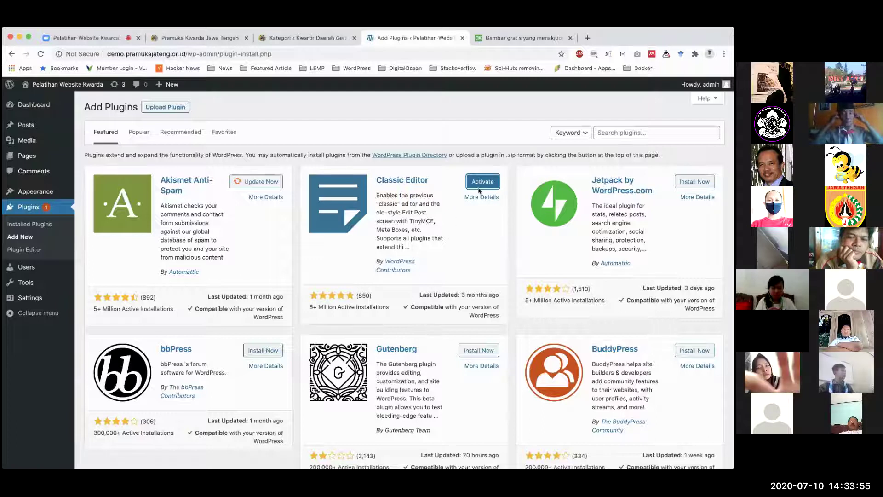
click(483, 183)
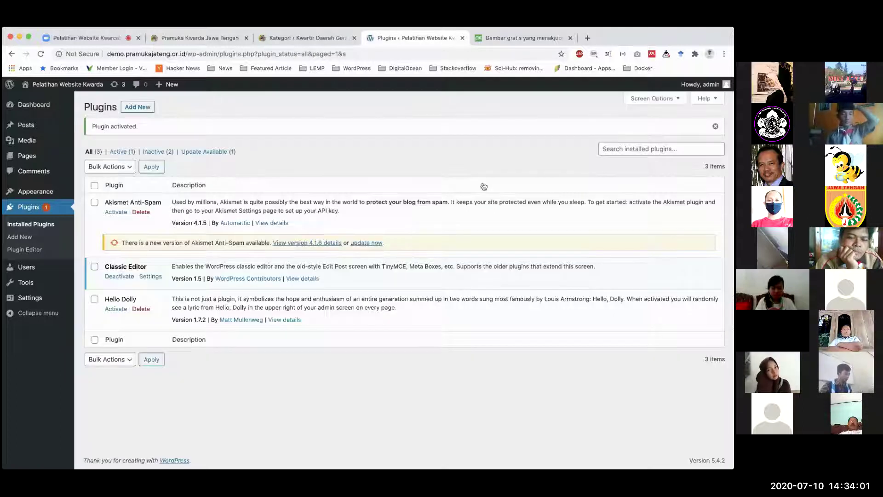
Start a new post in the classic editor titled 'Judul Artikel'
mouse_move(42, 125)
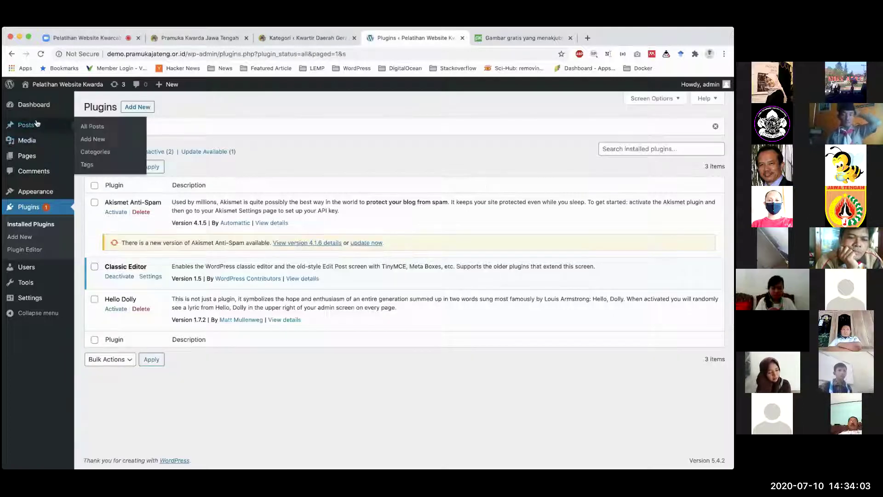
click(102, 124)
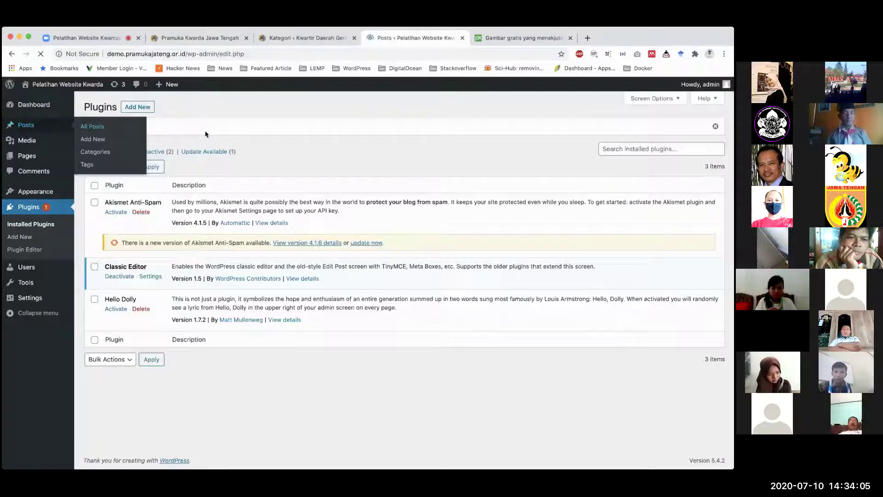
click(130, 108)
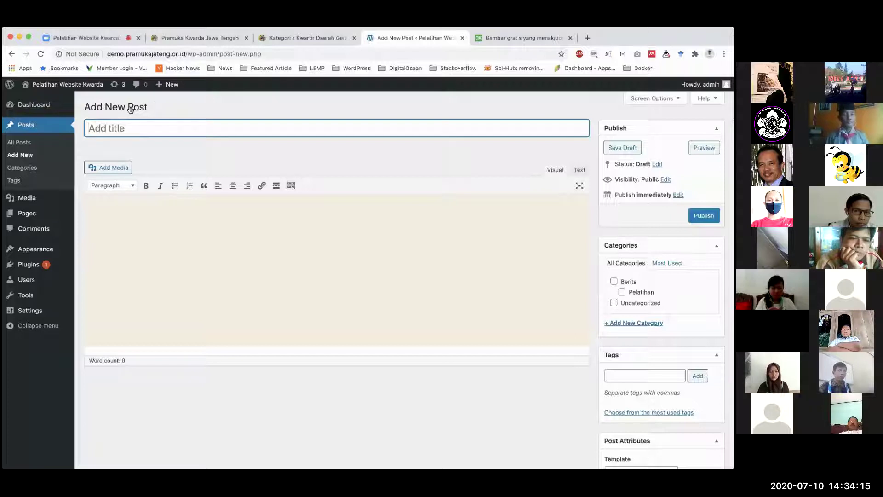
scroll(400, 269, down, 2)
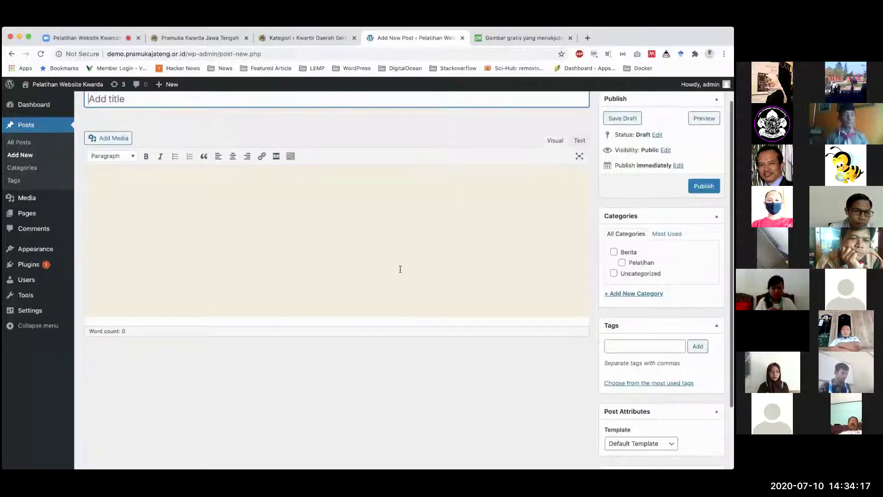
scroll(400, 269, up, 2)
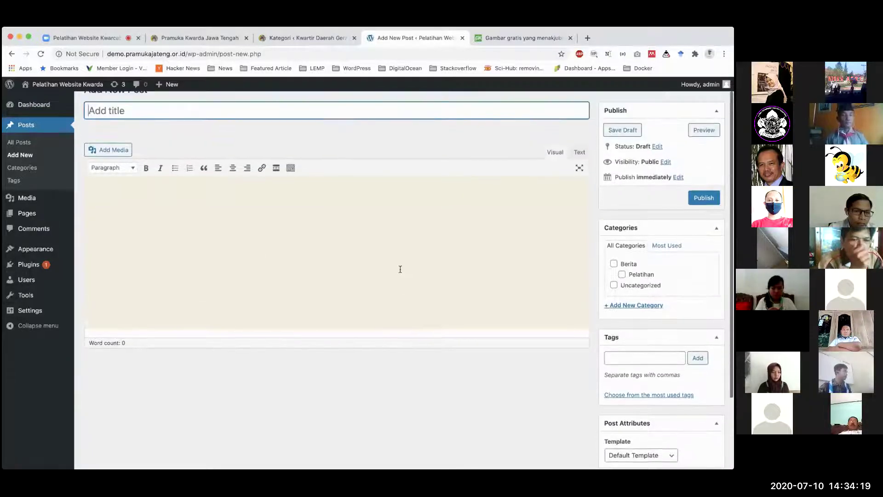
scroll(391, 316, down, 3)
scroll(391, 320, up, 3)
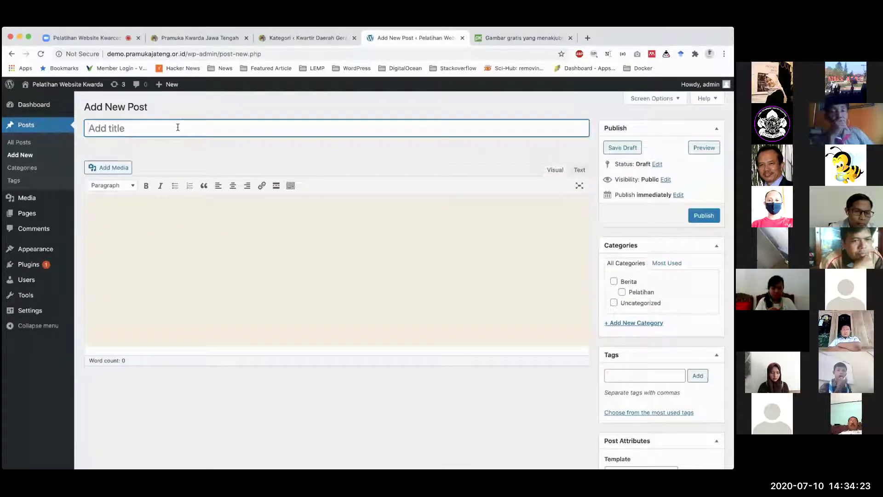
text(Judul Artikel)
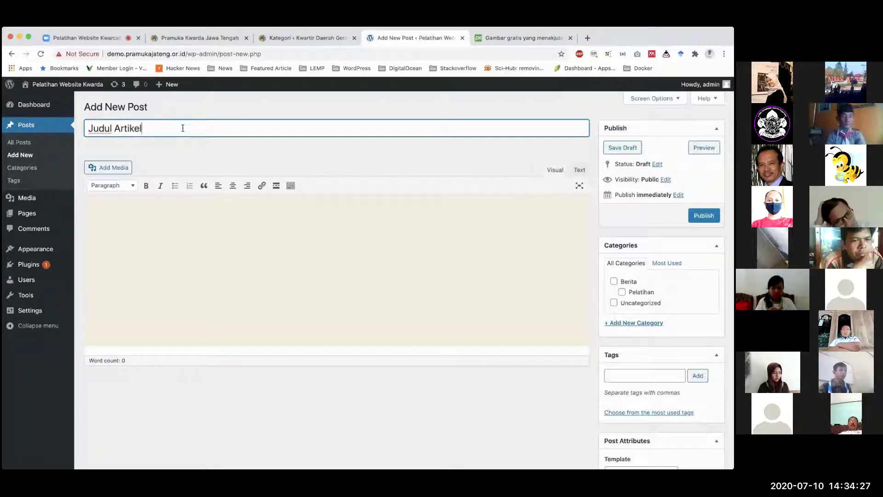
Write the first paragraph 'Ini adalah paragraf pertama' and start a new line
click(193, 235)
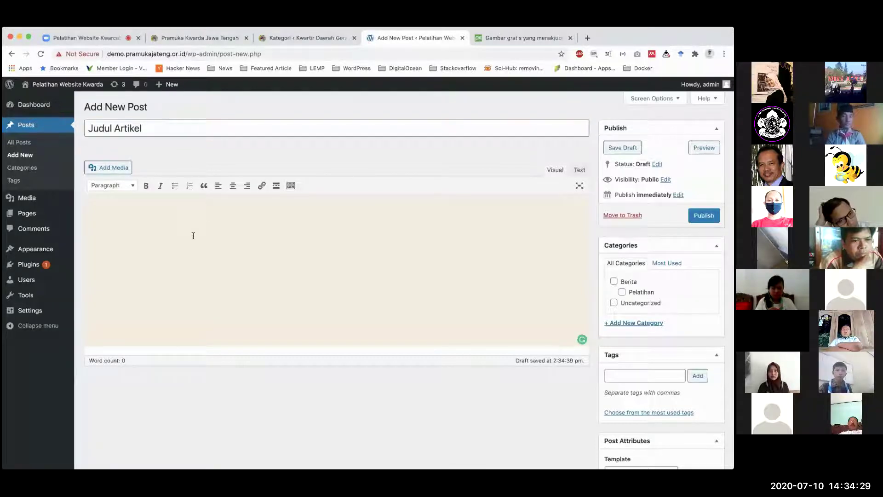
text(Inia)
key(BackSpace)
text(adlah)
key(BackSpace)
key(BackSpace)
key(BackSpace)
text(alah paragraf pertama)
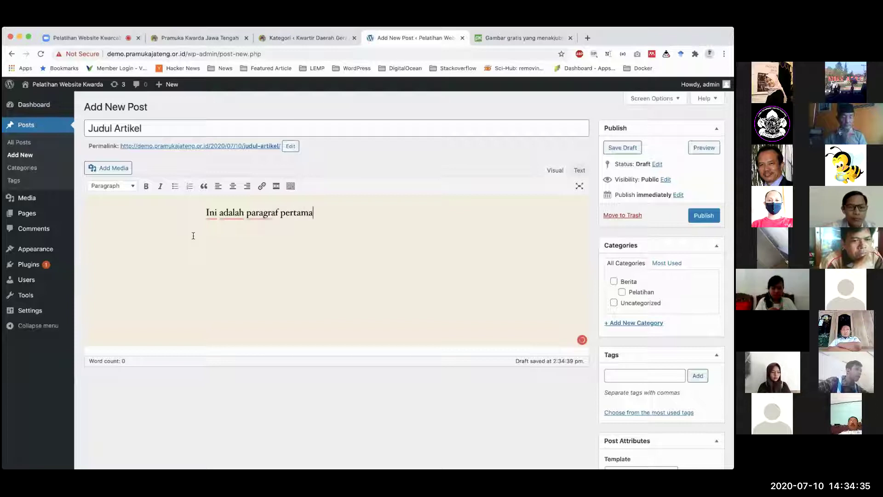
key(Return)
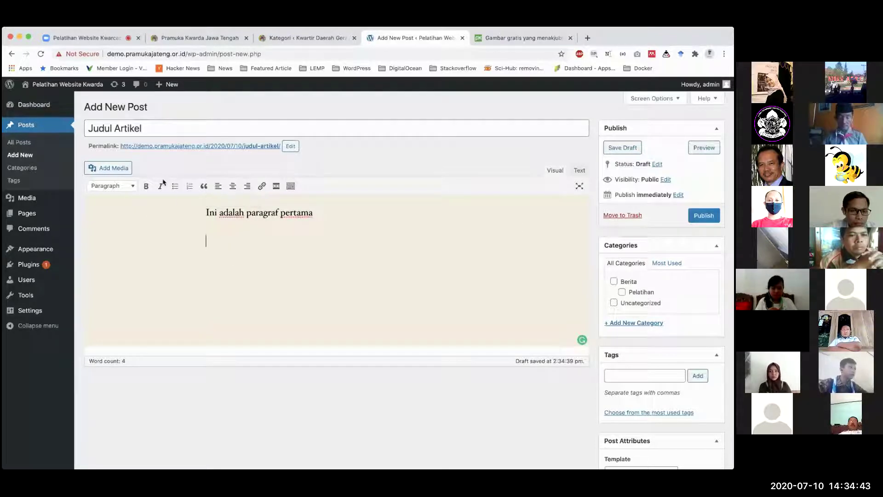
Insert 'Screen Shot 2020-07-10 at 09.13.08.png' from the media library below the first paragraph
click(118, 169)
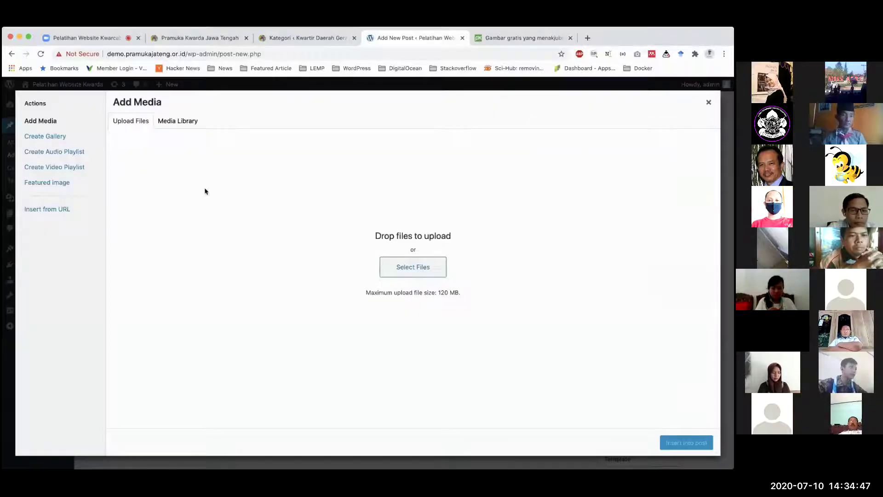
click(385, 265)
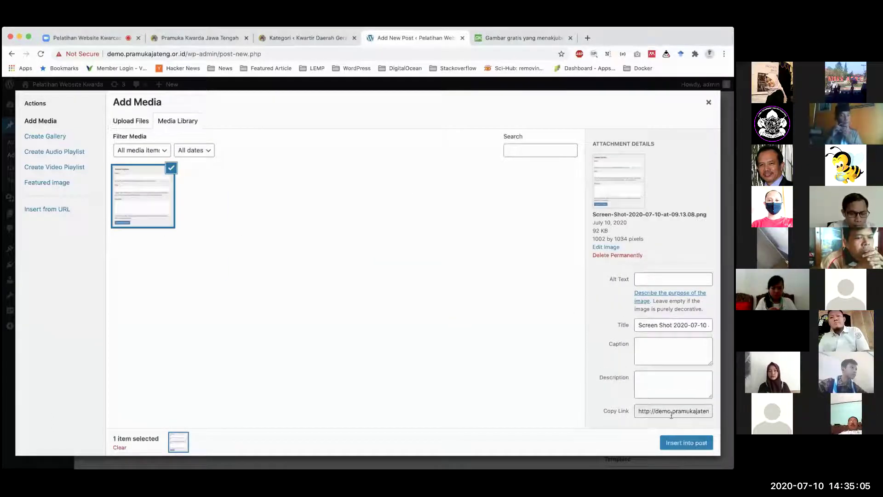
click(686, 442)
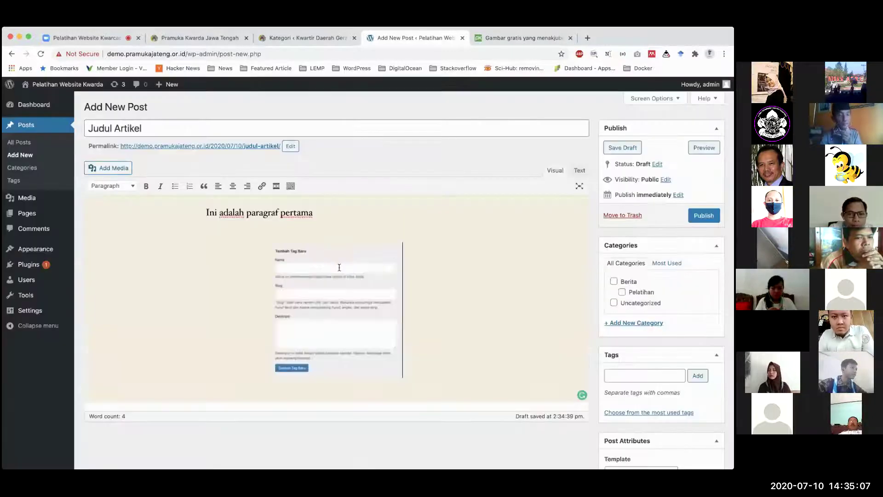
Start a new paragraph under the image reading 'Ini adalah paragraf kedu'
key(Return)
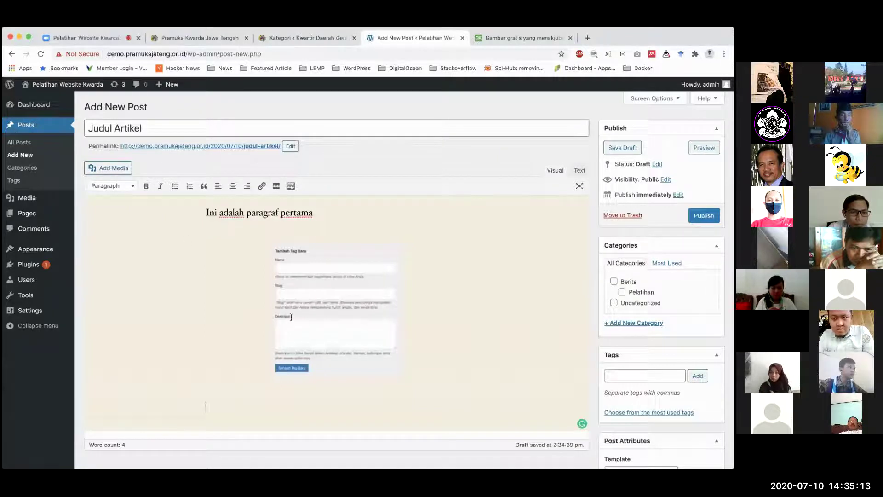
text(Ini adala)
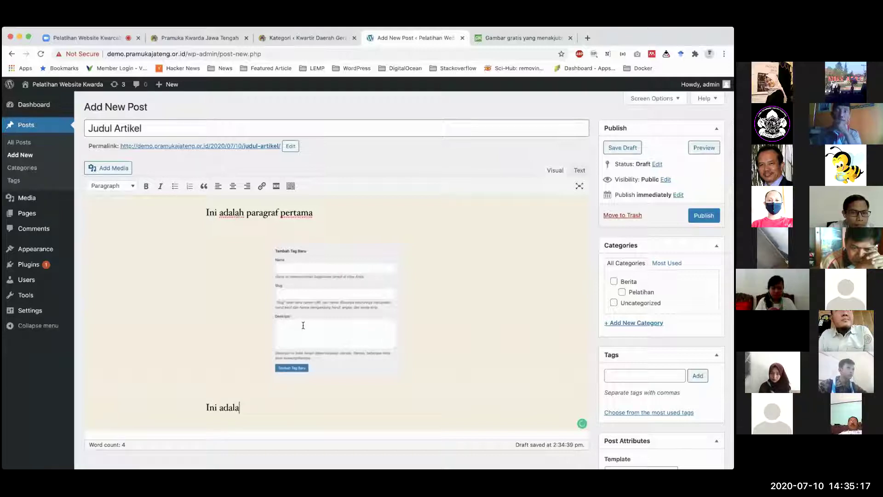
text(h paragraf kedua)
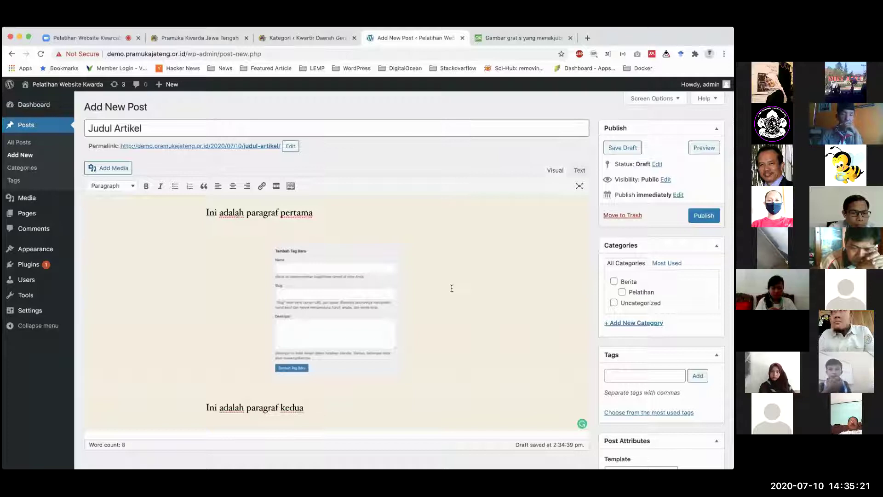
Tick the Pelatihan checkbox in the Categories box
click(622, 293)
click(614, 281)
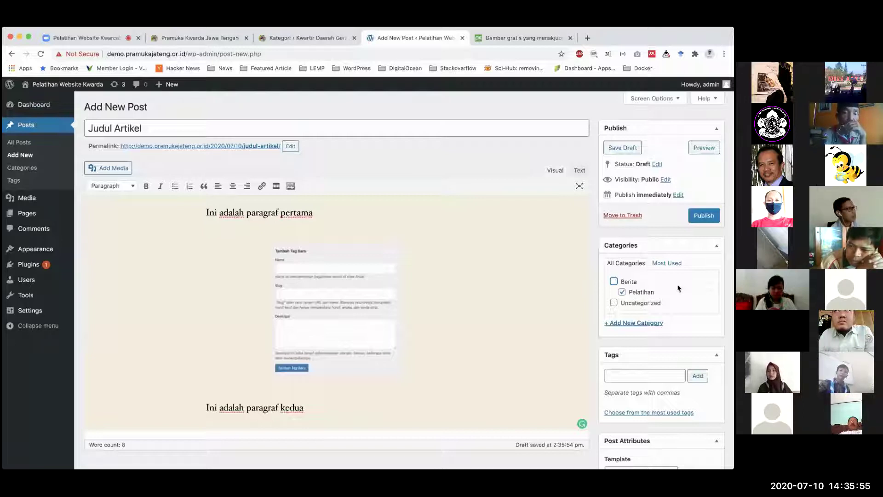
Add the tags 'pelatihan dasar' and 'pelatihan sandi morse' to the post
click(627, 375)
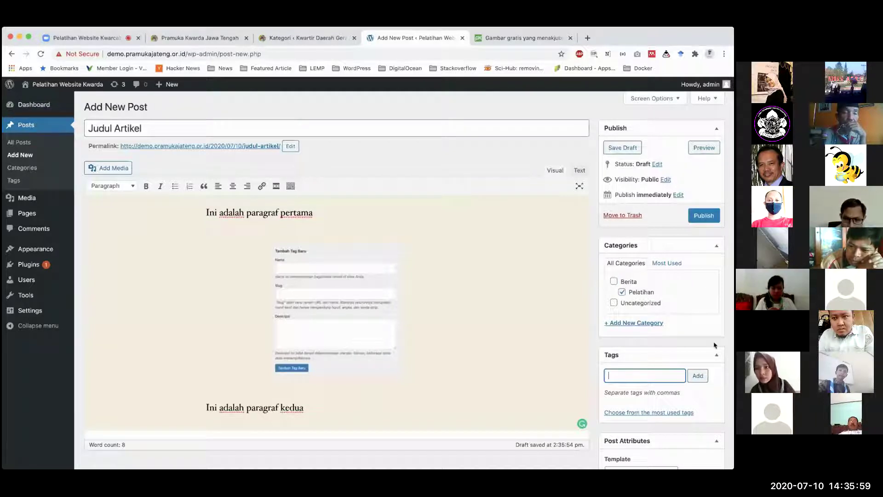
text(pelatihan dasar)
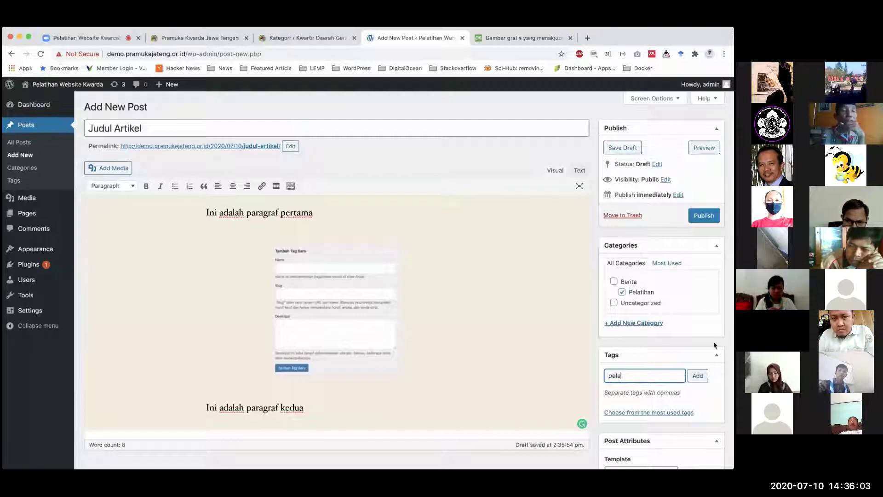
click(697, 376)
text(pel)
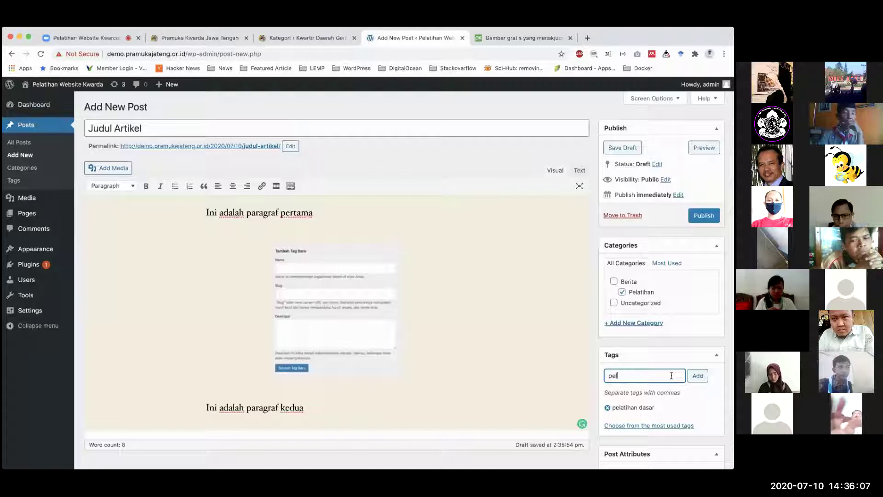
text(atihan sandi morse)
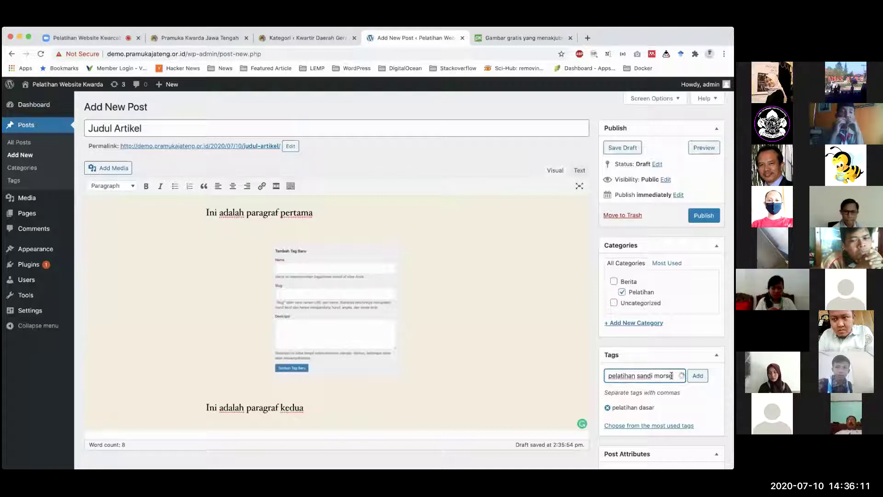
click(697, 376)
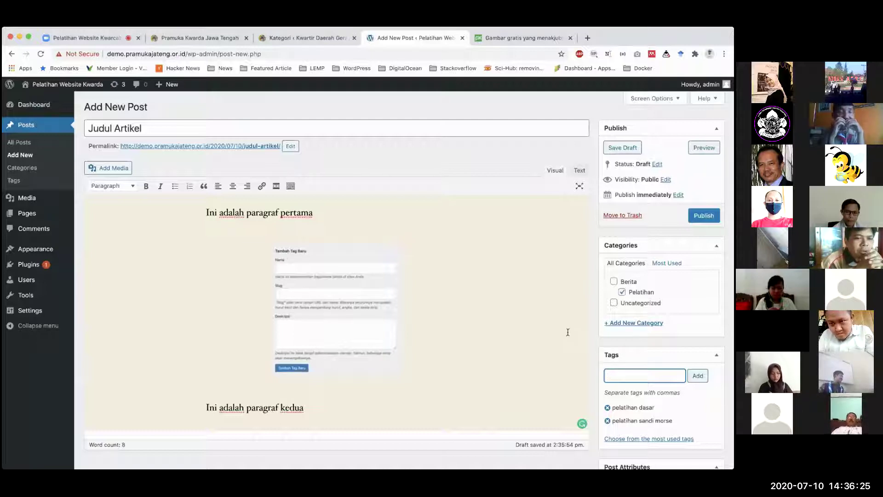
scroll(560, 339, down, 2)
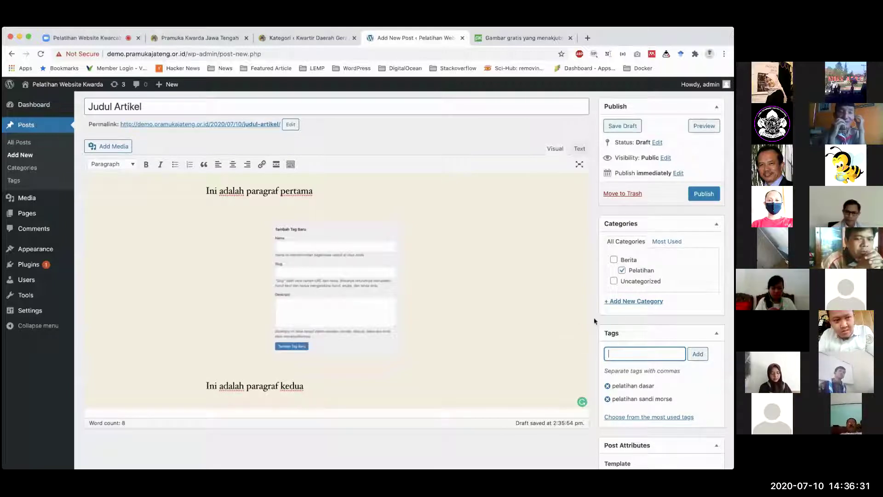
scroll(595, 320, down, 2)
scroll(595, 321, up, 4)
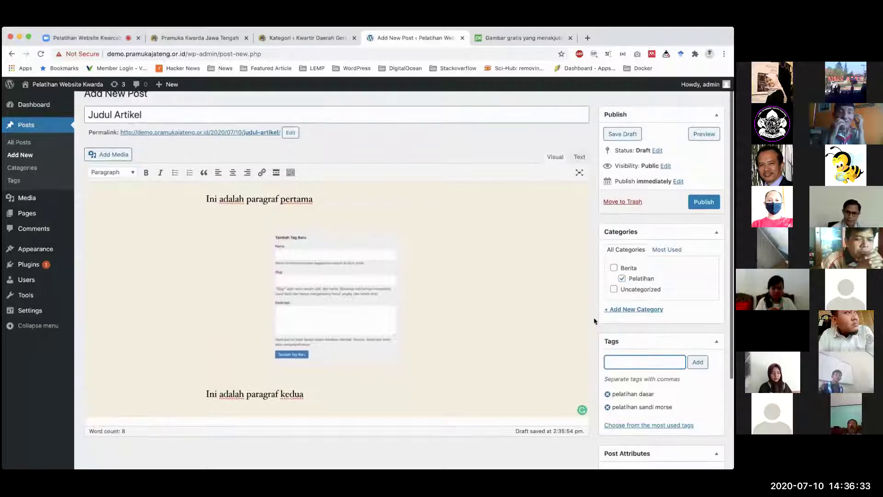
scroll(594, 320, up, 1)
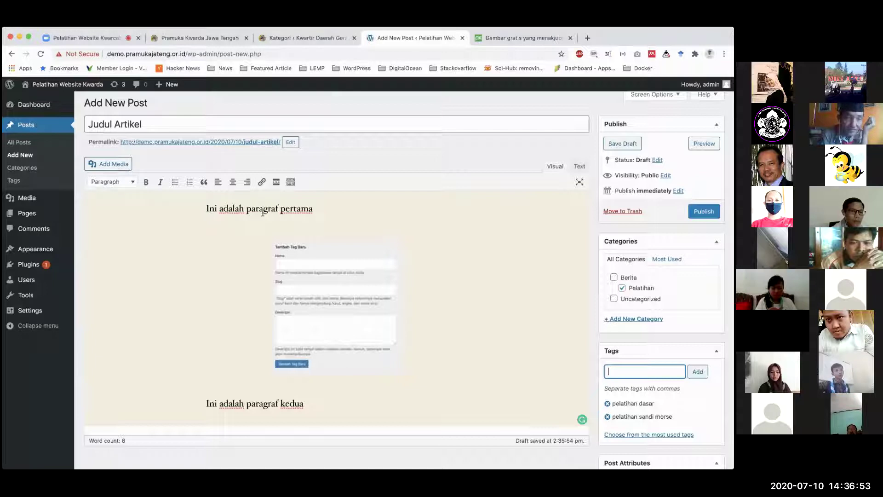
click(328, 209)
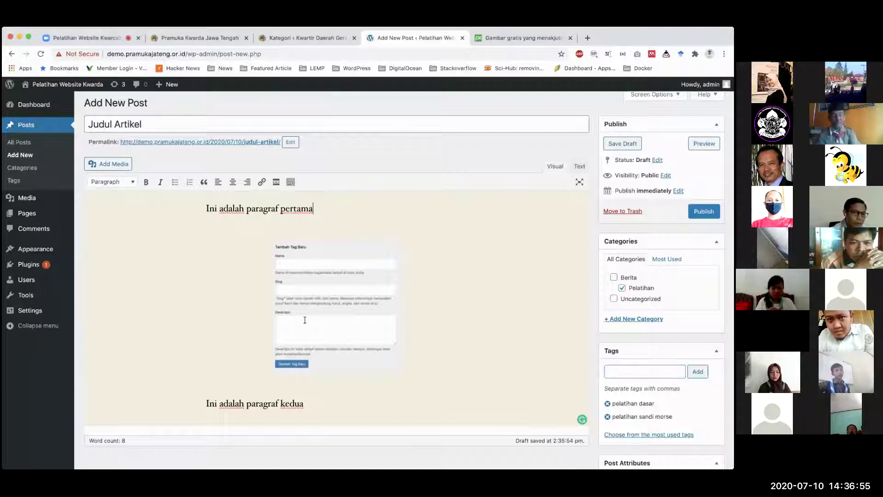
click(280, 403)
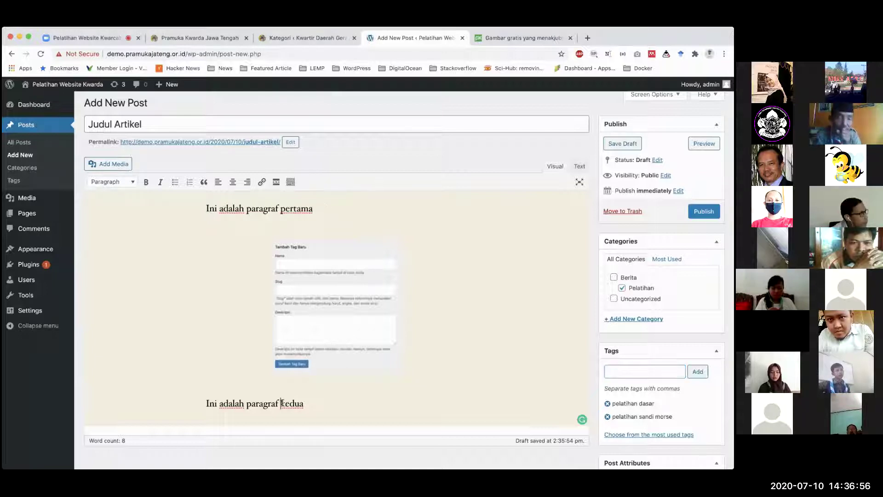
click(332, 317)
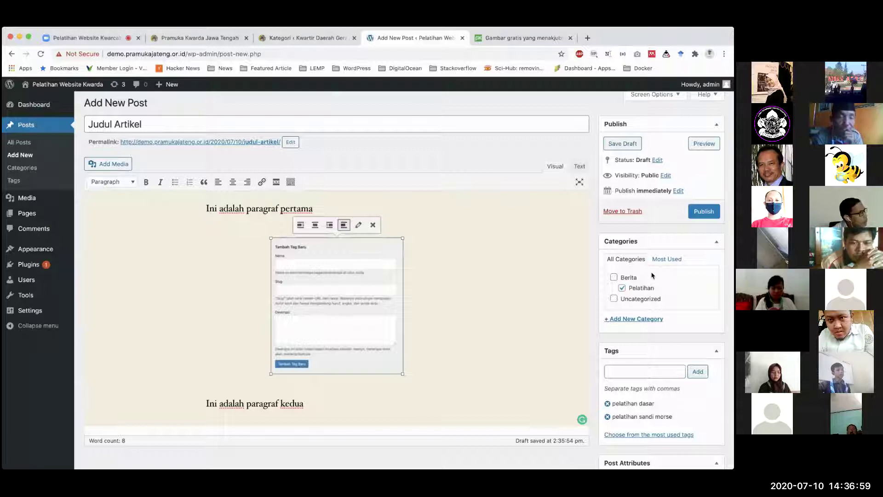
click(681, 278)
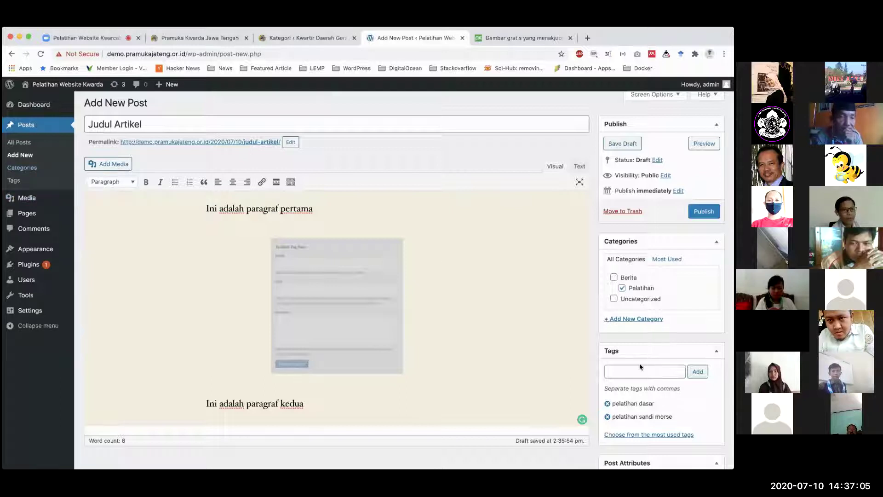
scroll(640, 366, down, 3)
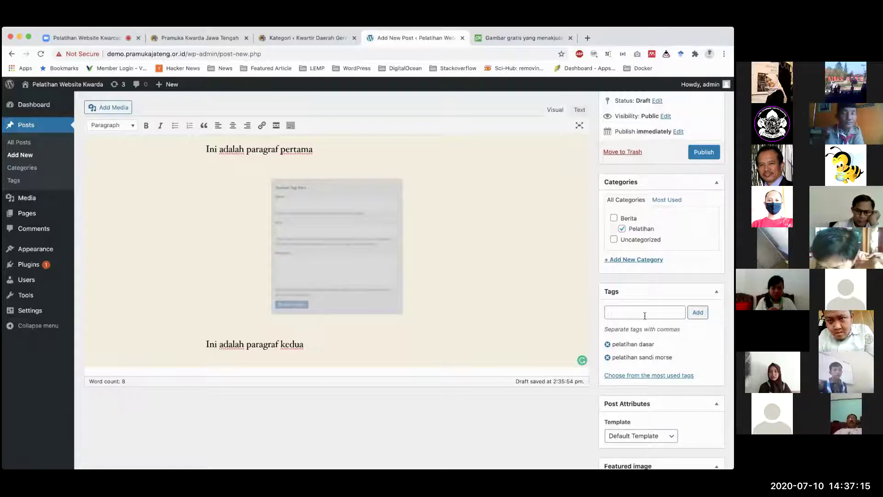
scroll(641, 349, down, 1)
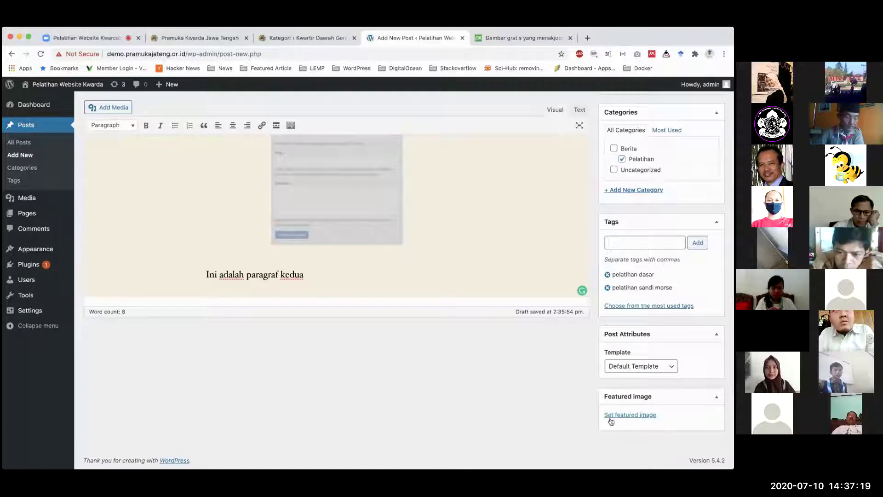
Set the screenshot from the media library as the post's featured image
click(634, 414)
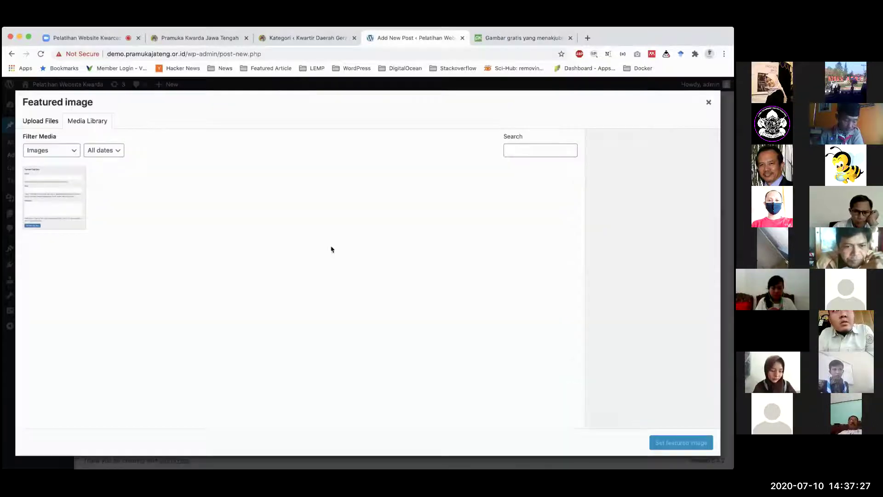
click(69, 182)
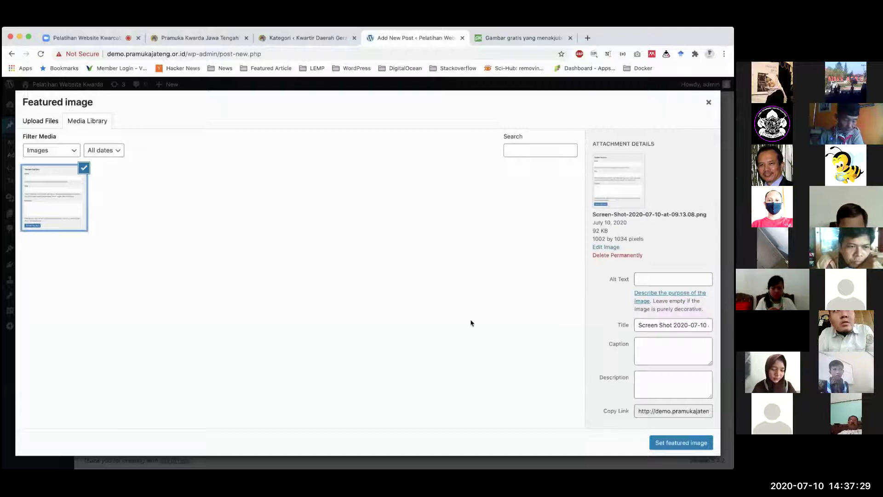
click(679, 442)
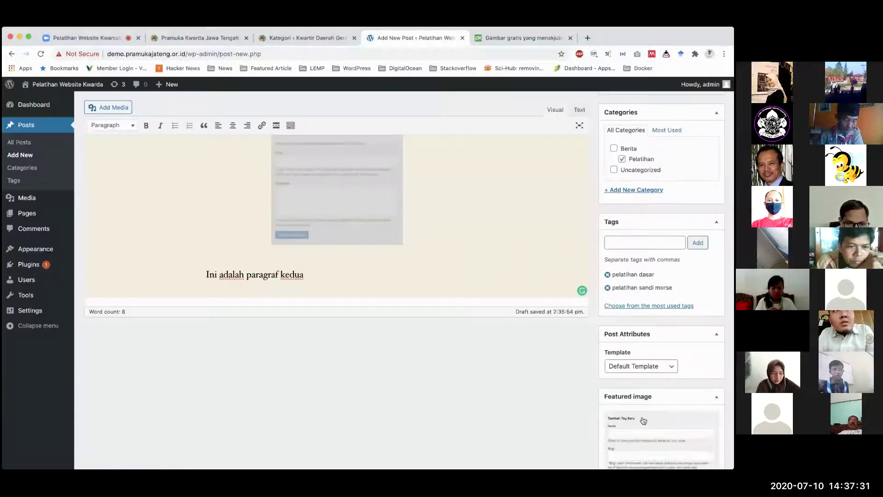
Publish the post 'Judul Artikel'
scroll(556, 349, up, 5)
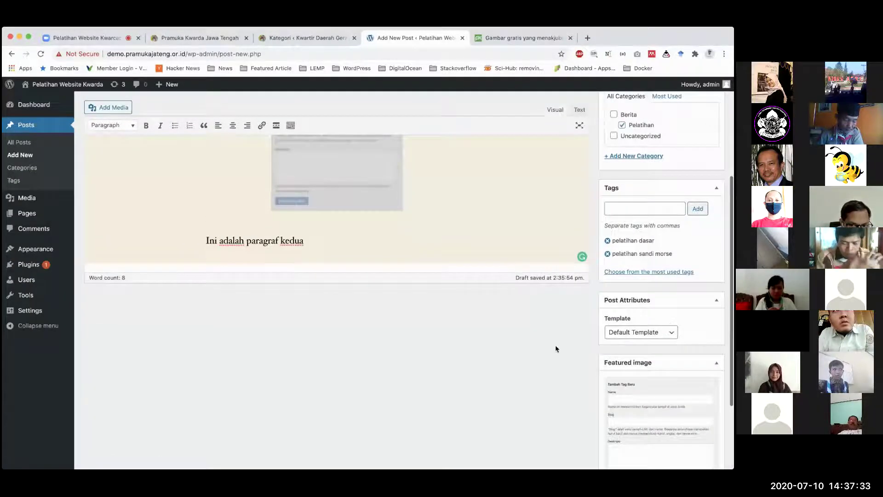
scroll(556, 345, up, 1)
click(708, 207)
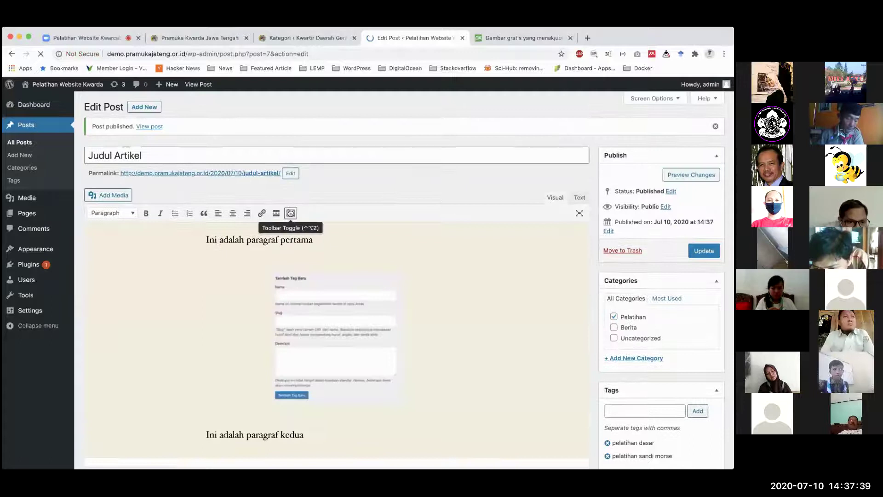
View the live 'Judul Artikel' post page on the site after publishing
click(154, 127)
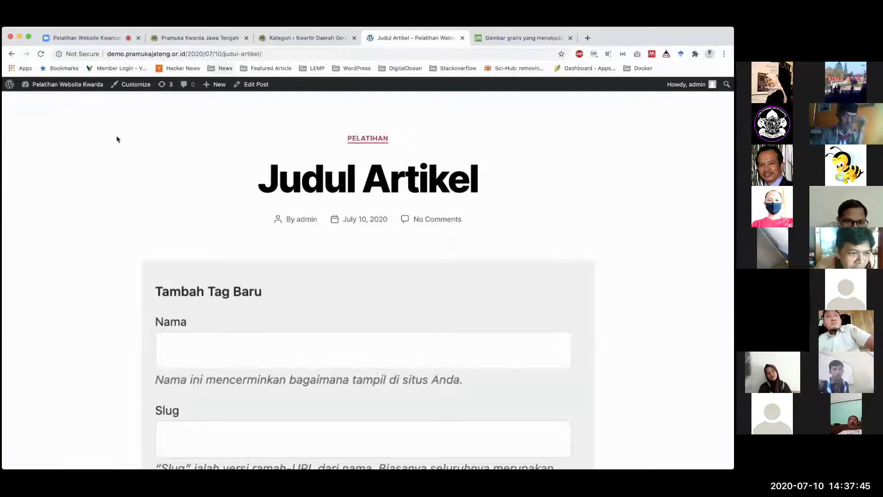
scroll(132, 260, down, 8)
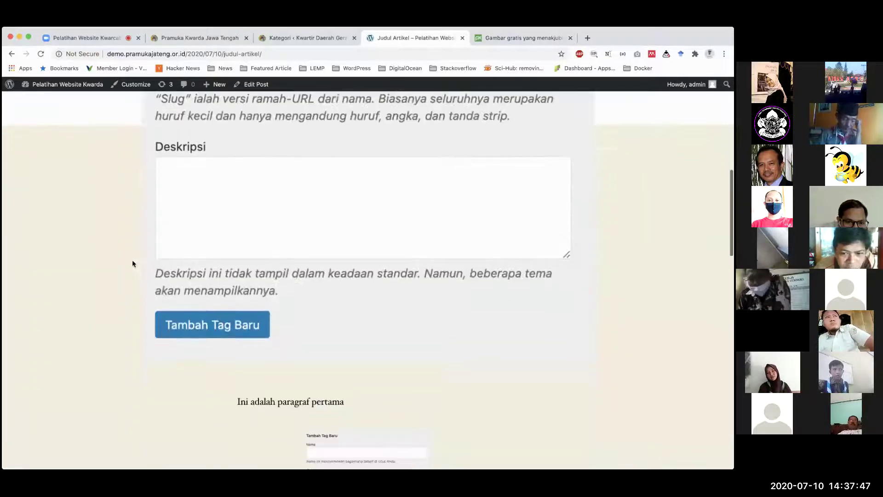
scroll(373, 293, down, 5)
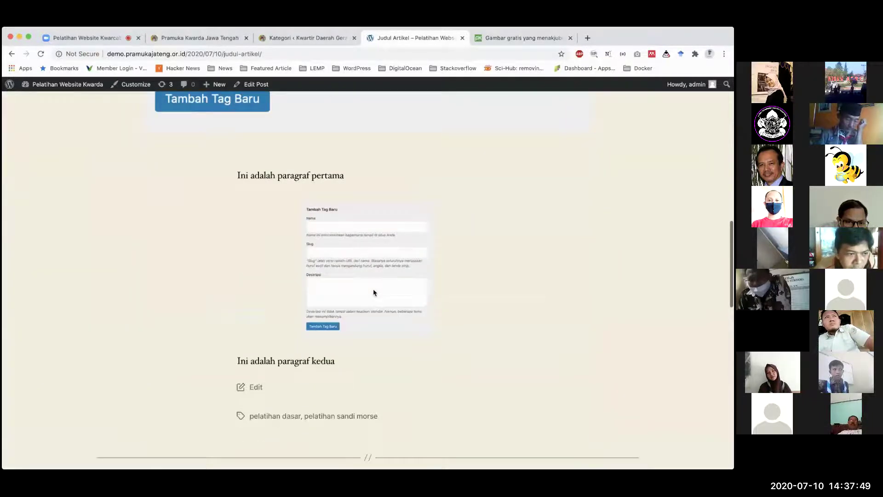
scroll(373, 292, down, 4)
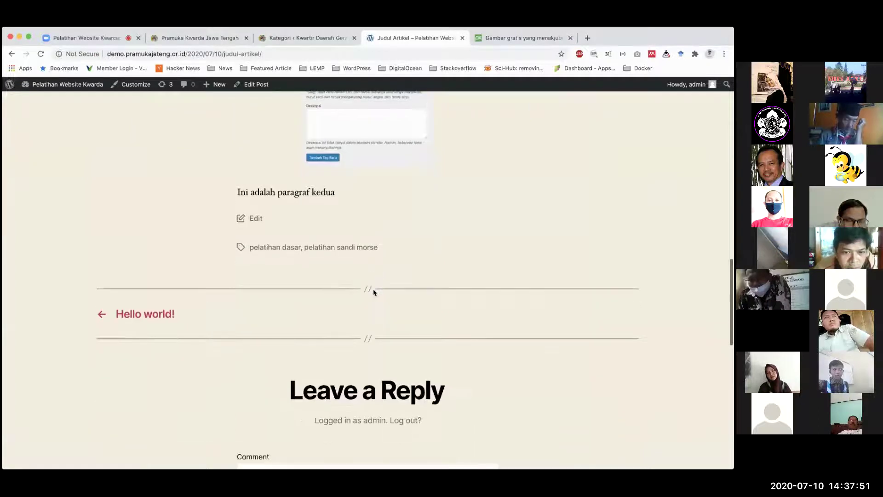
scroll(373, 292, up, 15)
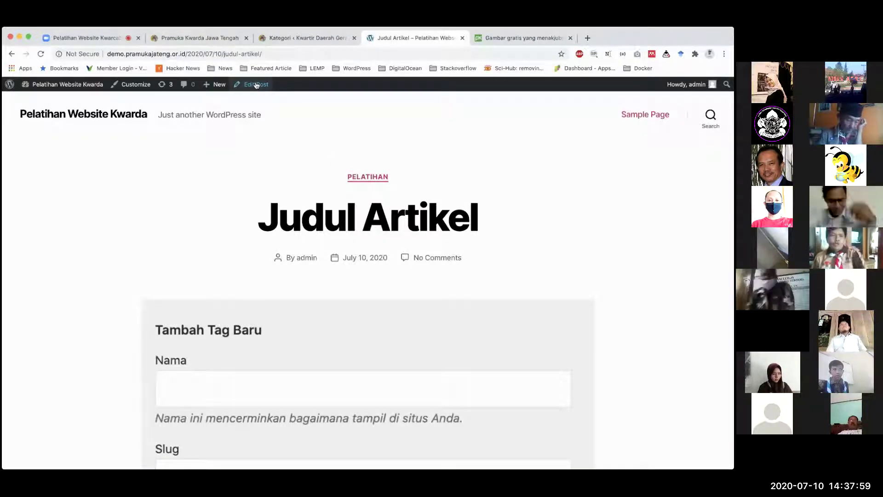
Reopen 'Judul Artikel' in the editor, delete the inline screenshot between the paragraphs, and update the post
click(256, 84)
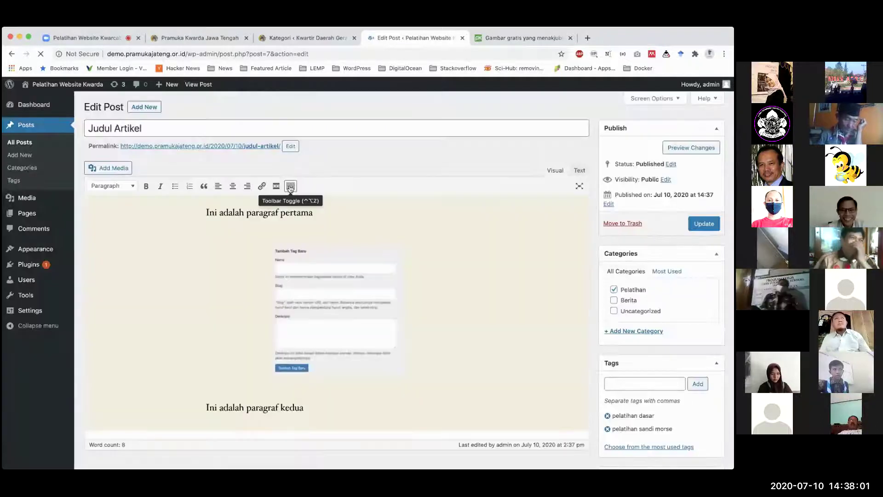
click(327, 215)
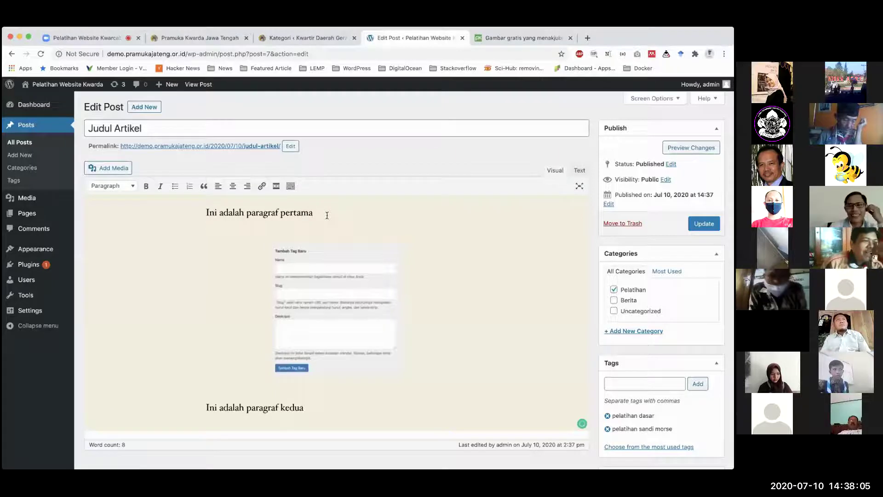
click(339, 272)
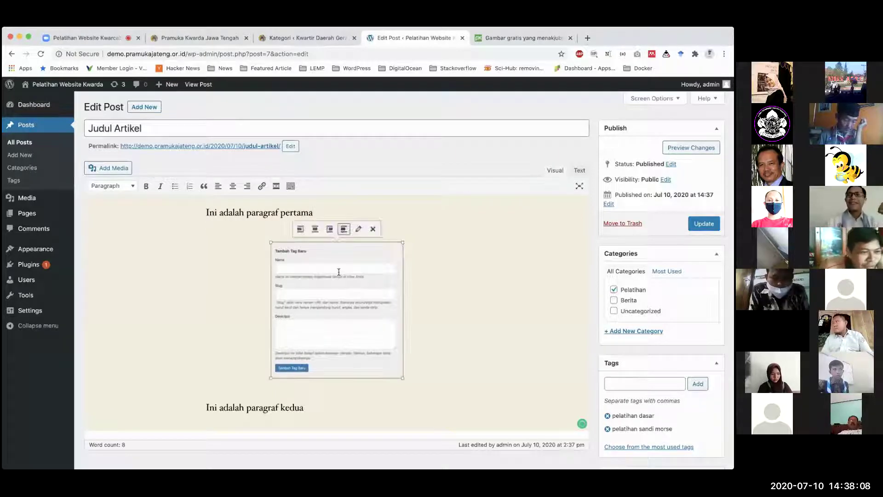
click(372, 229)
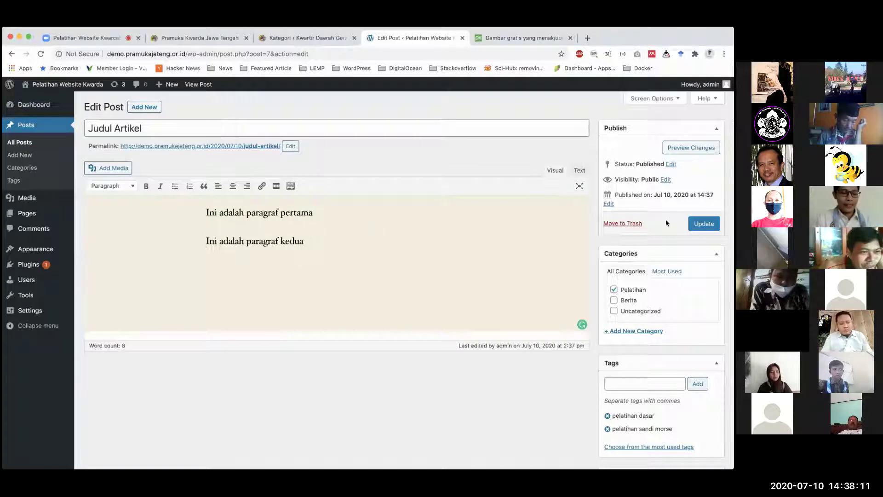
click(698, 225)
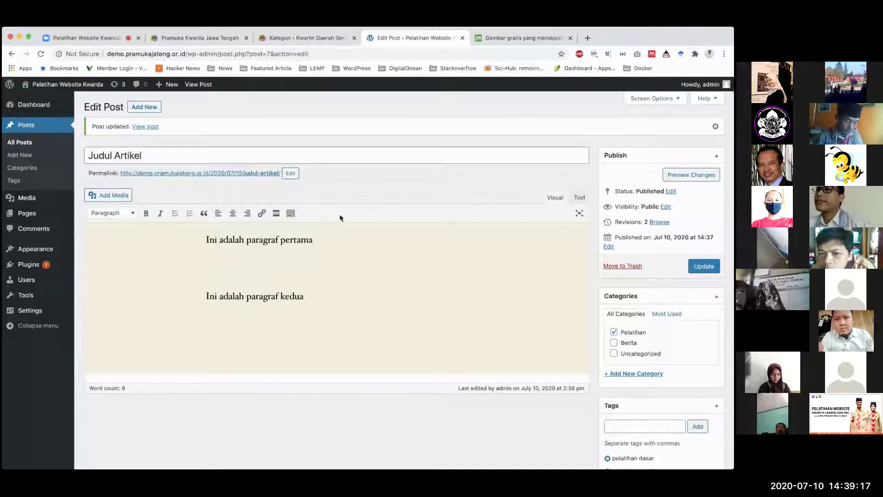
Scroll down to check the Pelatihan category and tags 'pelatihan dasar' and 'pelatihan sandi morse'
scroll(623, 342, down, 3)
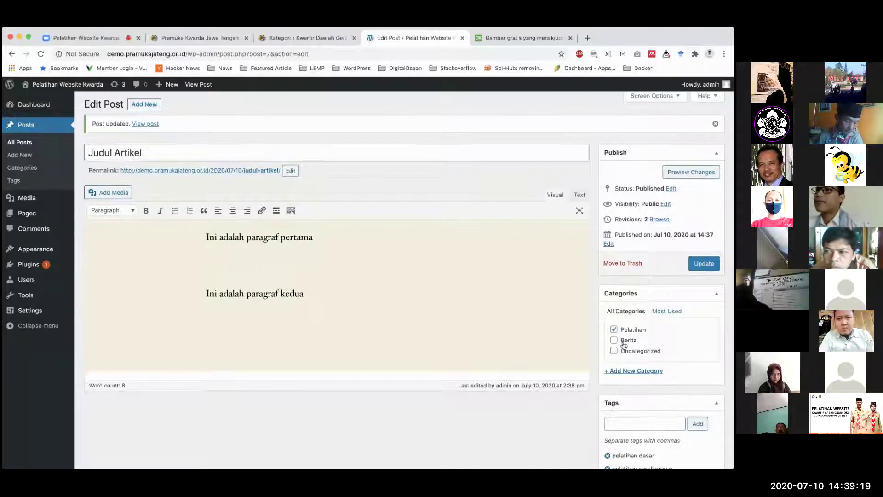
scroll(623, 342, down, 2)
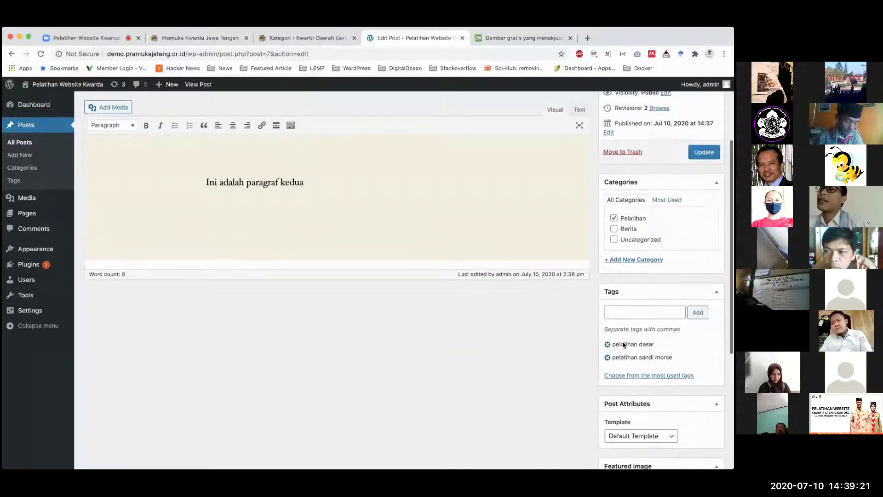
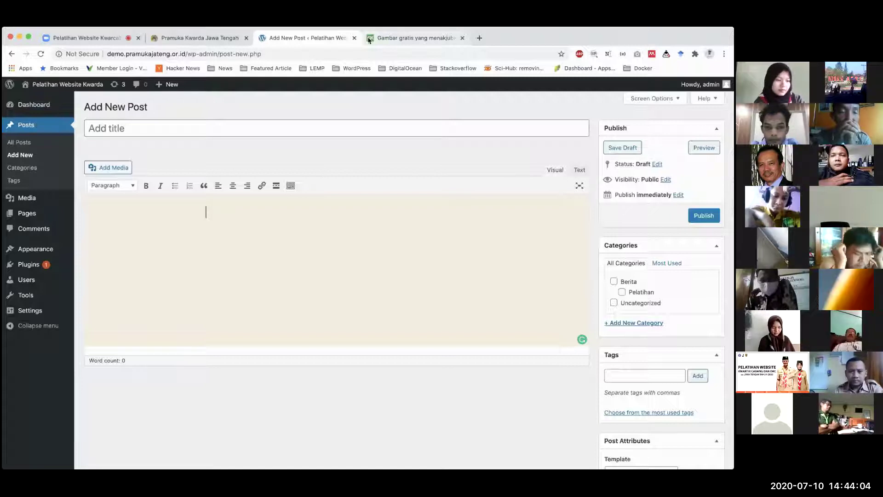
Download Pixabay's young hare photo at 640×427, then go to the Pramuka Kwarda Jawa Tengah site
click(399, 42)
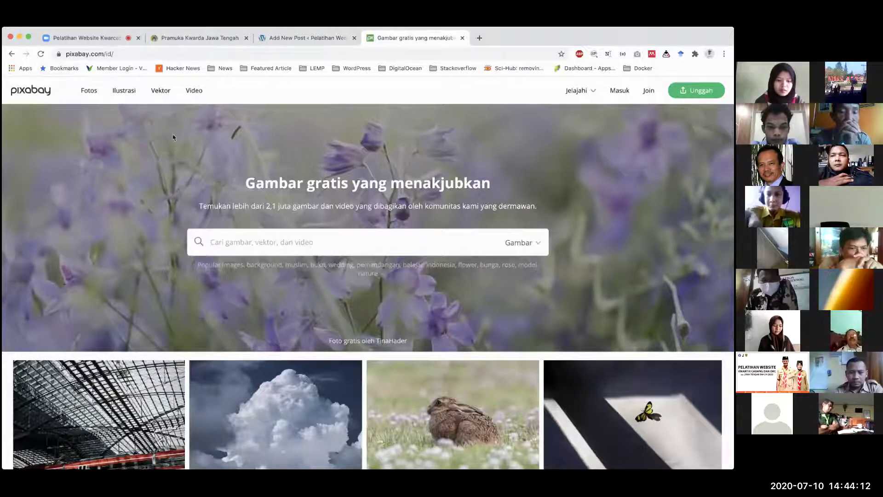
scroll(268, 183, down, 6)
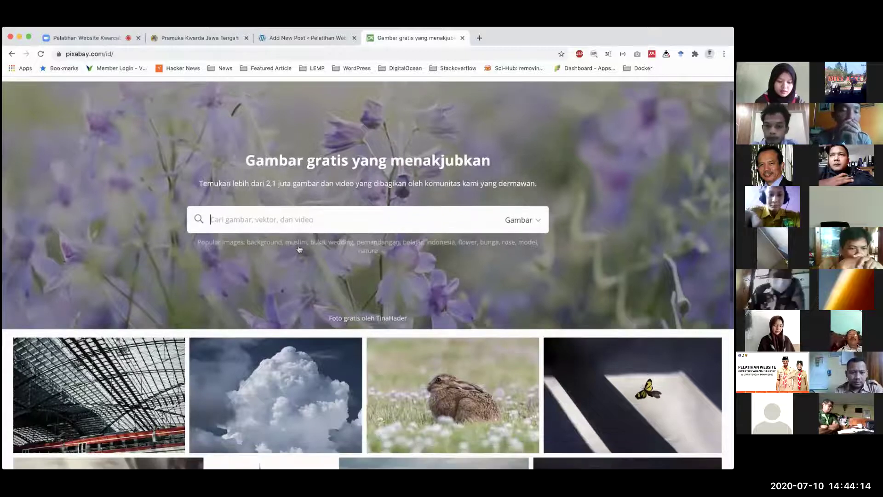
scroll(299, 249, up, 2)
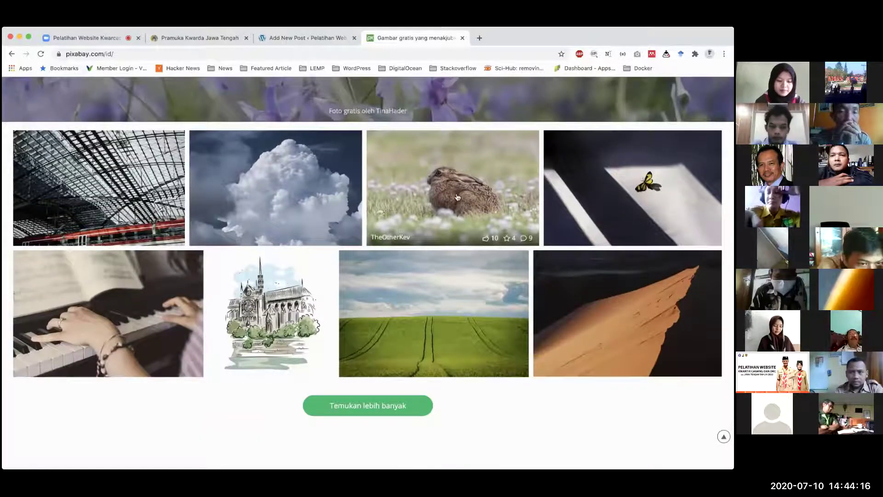
click(427, 189)
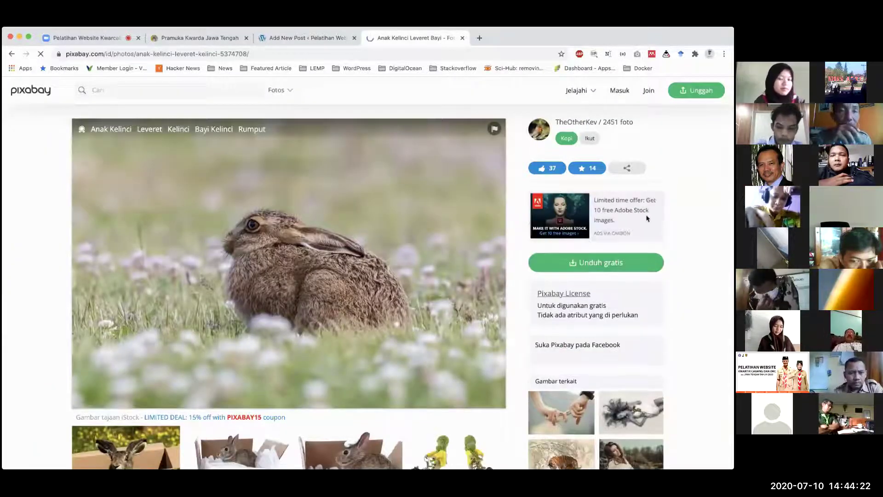
scroll(659, 219, down, 1)
click(584, 247)
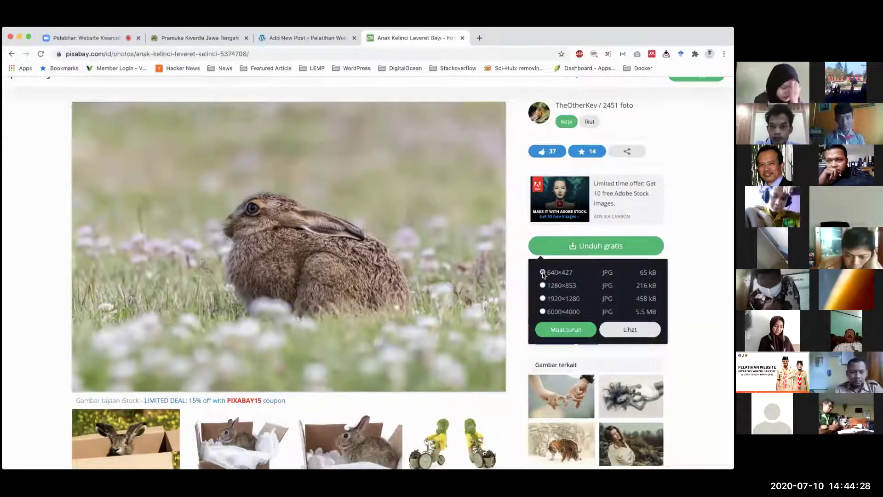
click(564, 329)
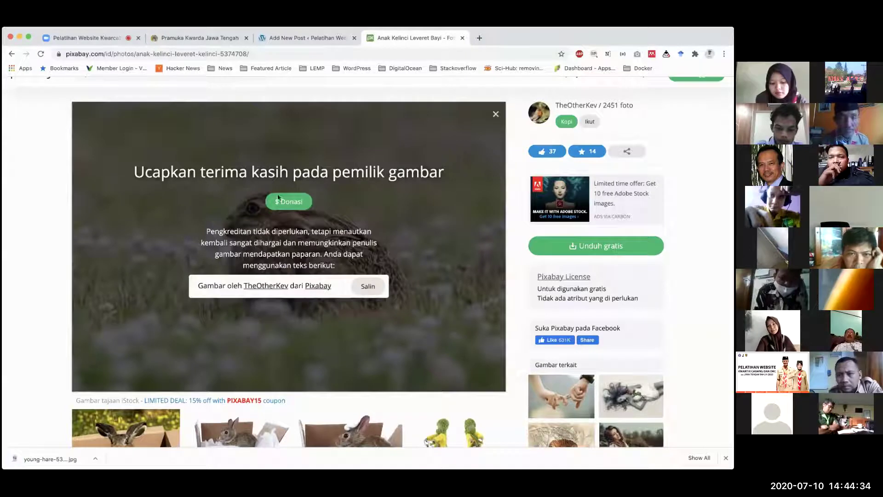
click(205, 38)
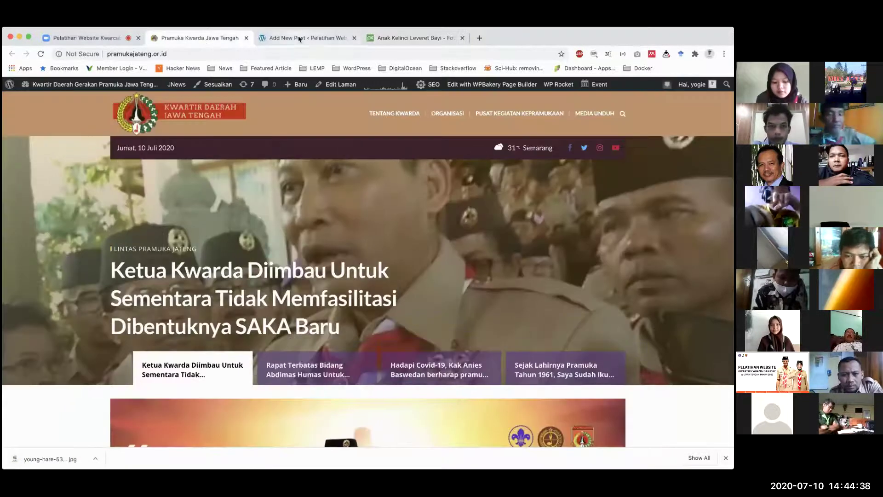
Copy the New Normal article's SEMARANG excerpt and paste it into the new post body
click(300, 39)
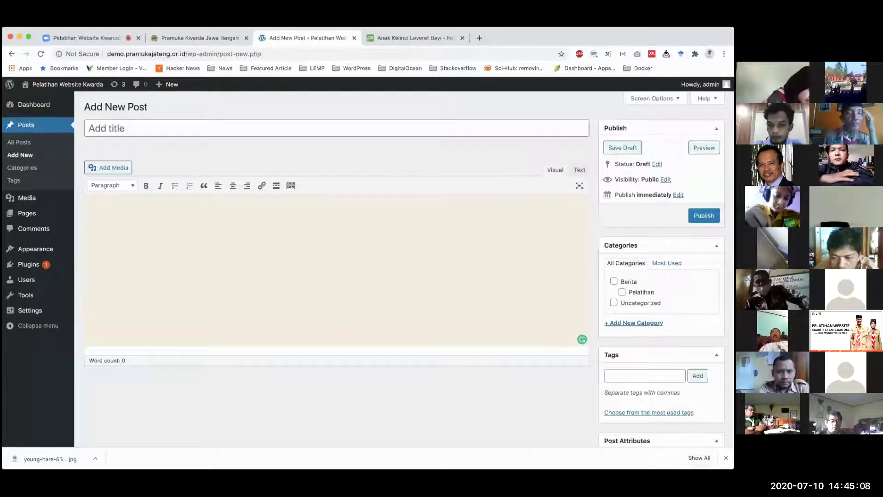
click(175, 40)
scroll(244, 333, down, 10)
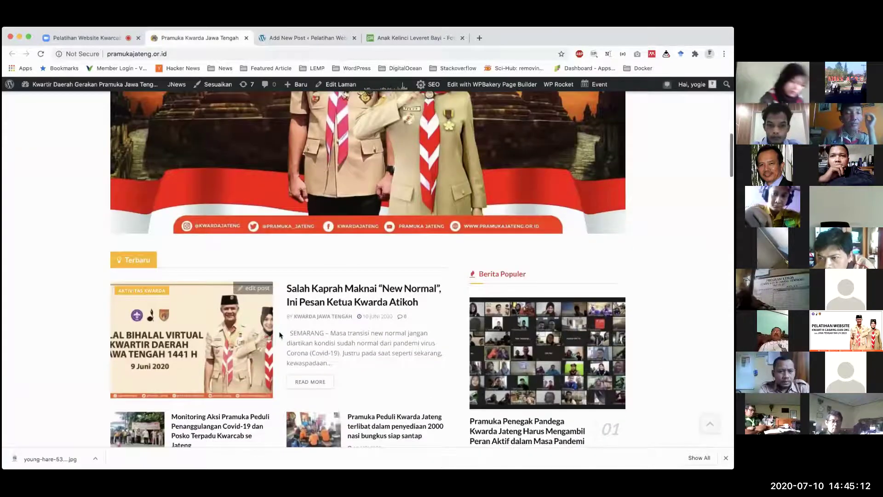
scroll(279, 334, down, 5)
scroll(279, 335, up, 3)
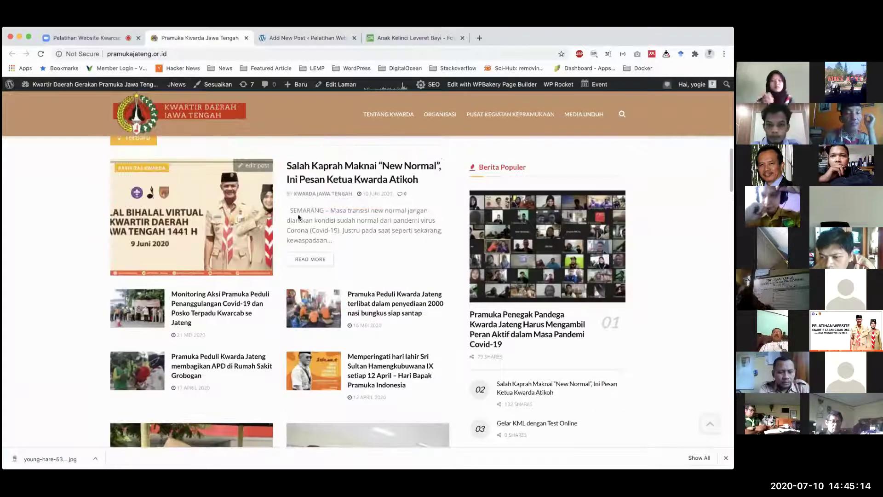
drag(290, 211, 347, 243)
key(super+c)
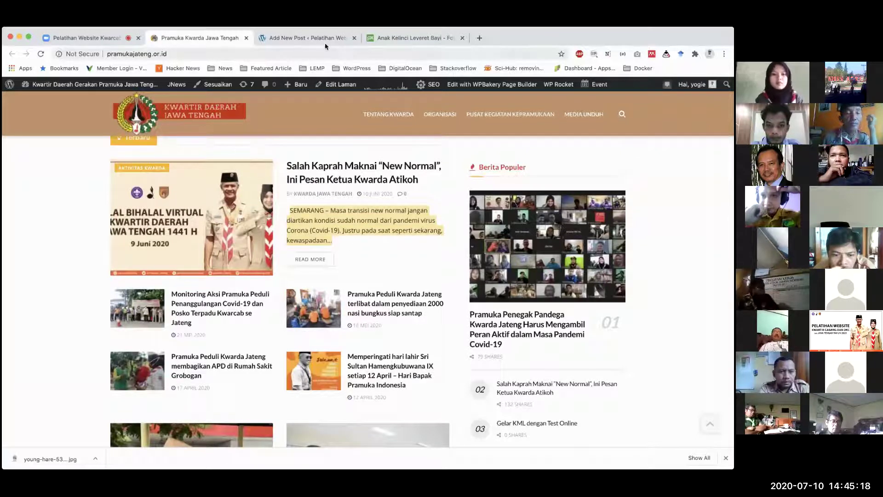
key(ctrl+Tab)
key(super+v)
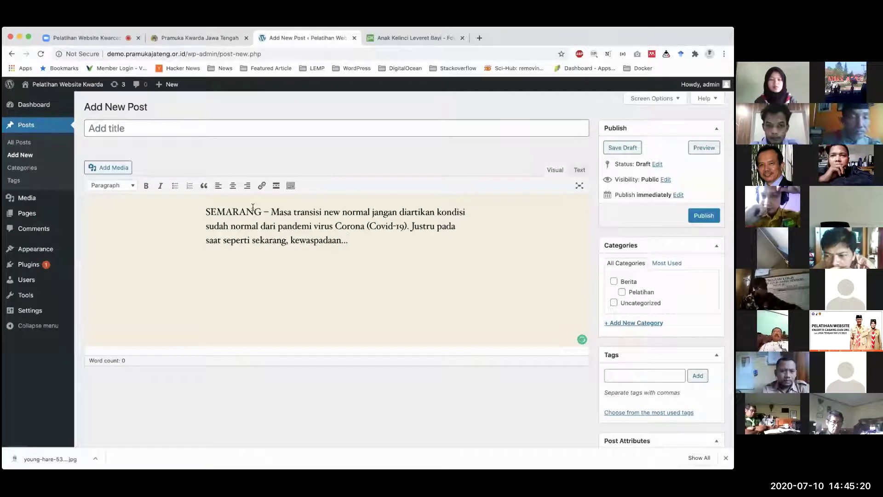
Paste the excerpt again, then upload young-hare-5374708_640.jpg and insert it into the post
key(super+v)
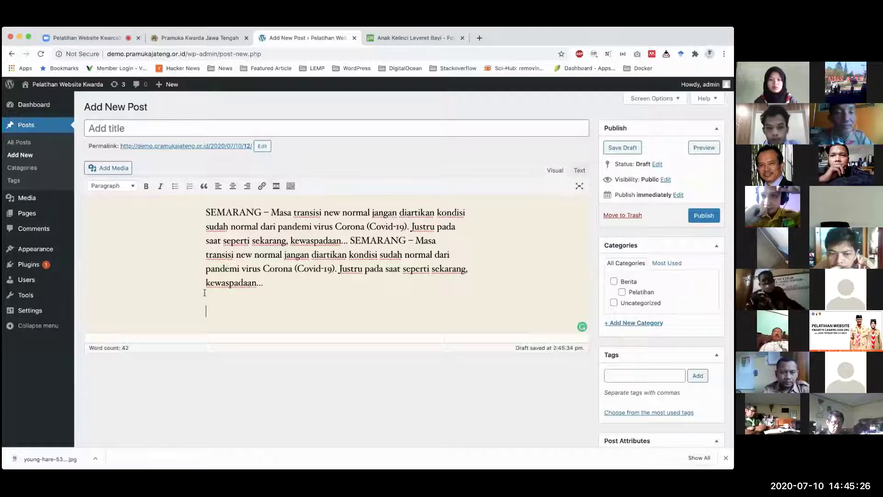
scroll(232, 302, down, 1)
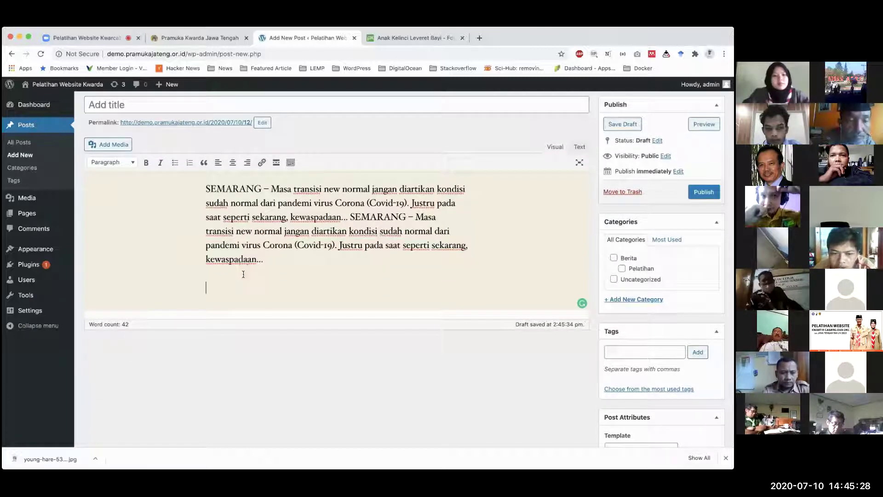
click(109, 144)
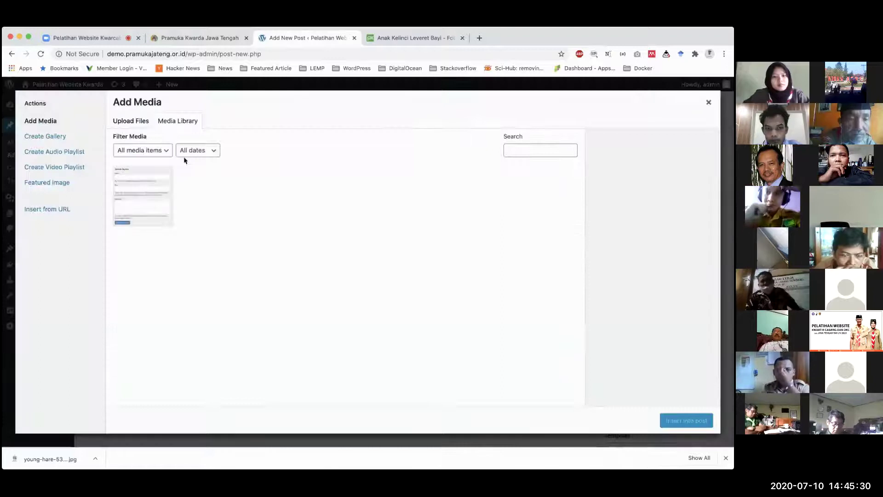
click(139, 121)
click(409, 258)
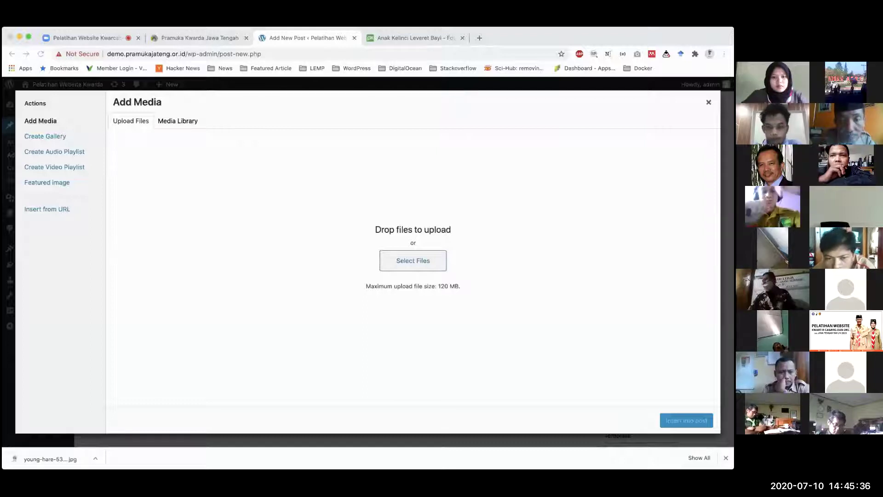
click(593, 265)
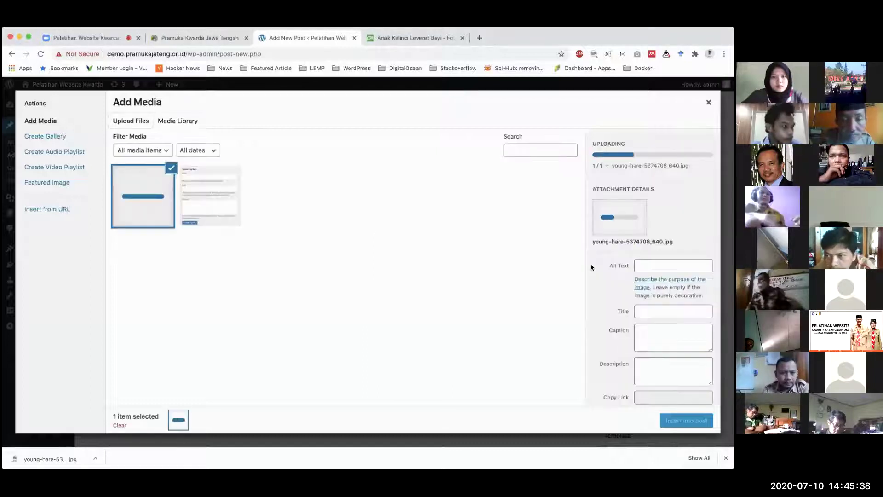
click(670, 420)
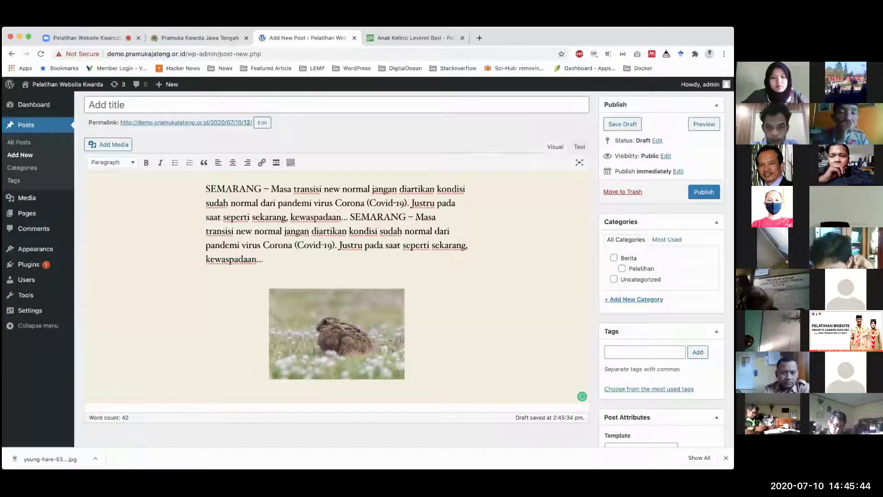
Add an empty paragraph below the hare image and set the image to Full Size 640 × 427
click(420, 345)
key(Return)
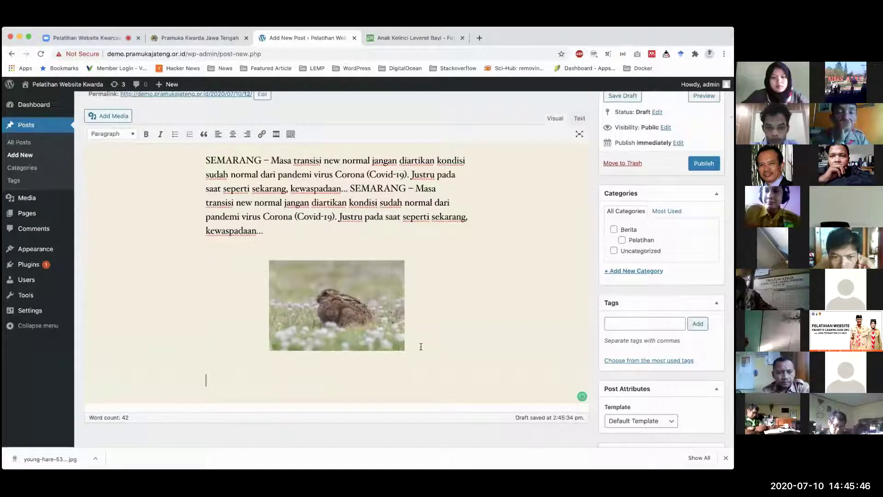
click(381, 309)
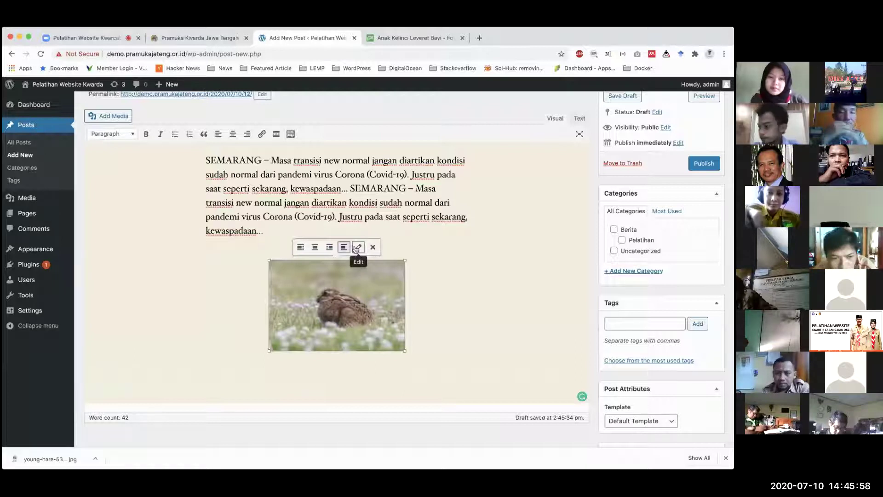
click(357, 248)
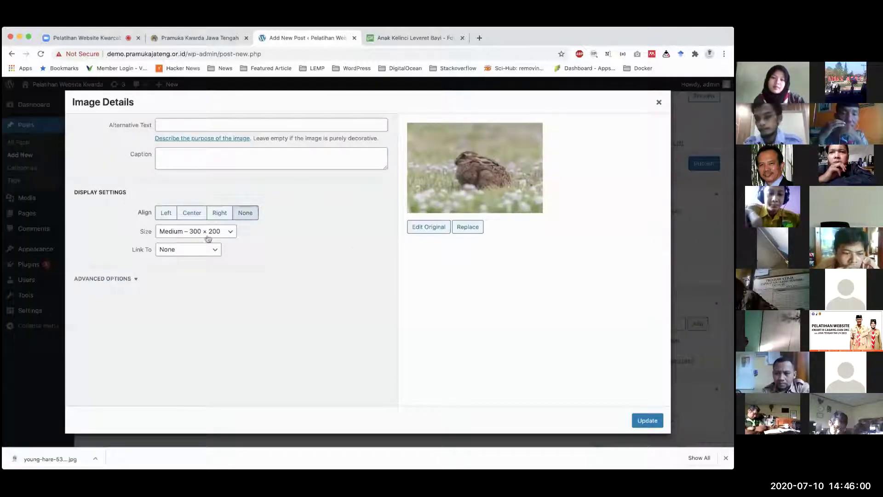
click(207, 234)
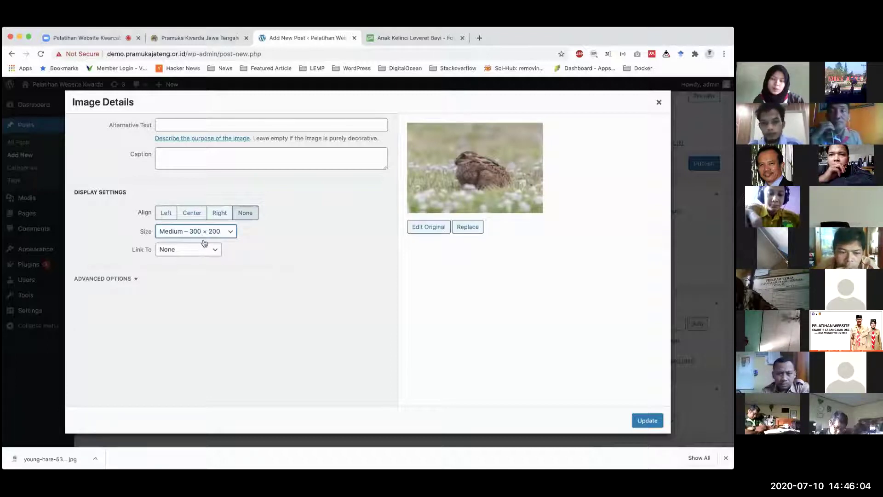
click(205, 243)
click(646, 422)
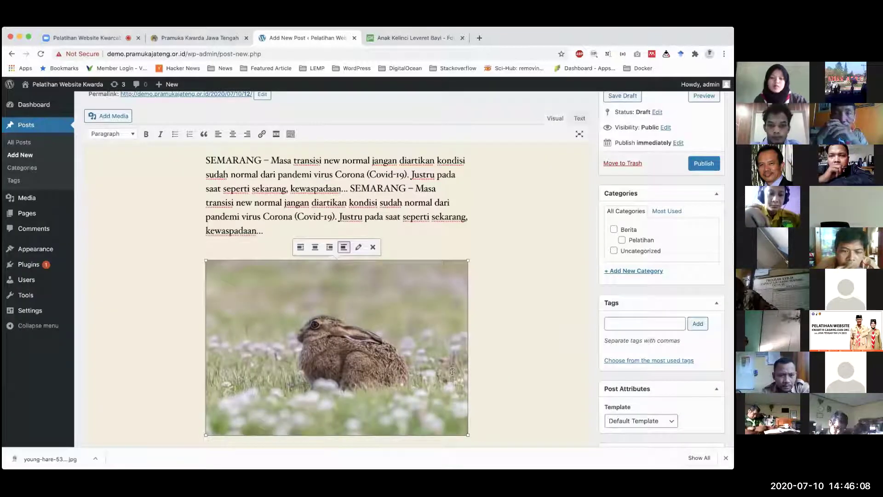
Paste the SEMARANG paragraph twice below the hare photo
click(495, 321)
scroll(495, 321, down, 2)
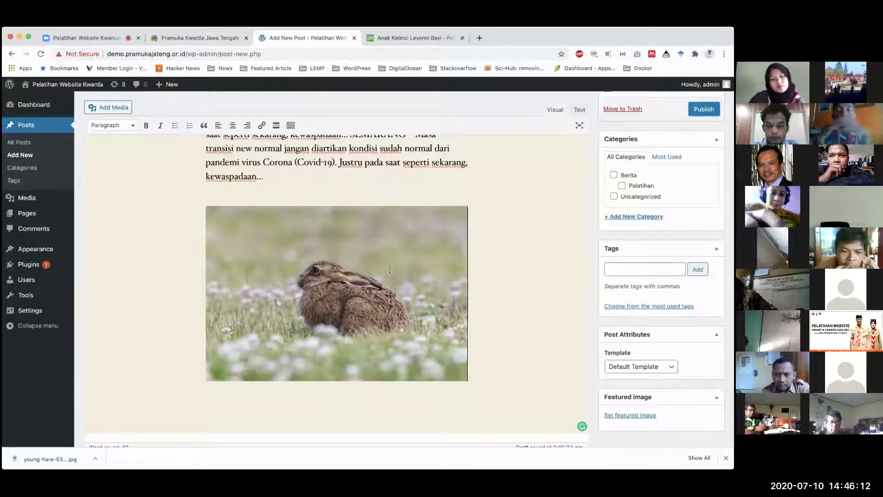
scroll(390, 269, down, 1)
scroll(340, 294, up, 5)
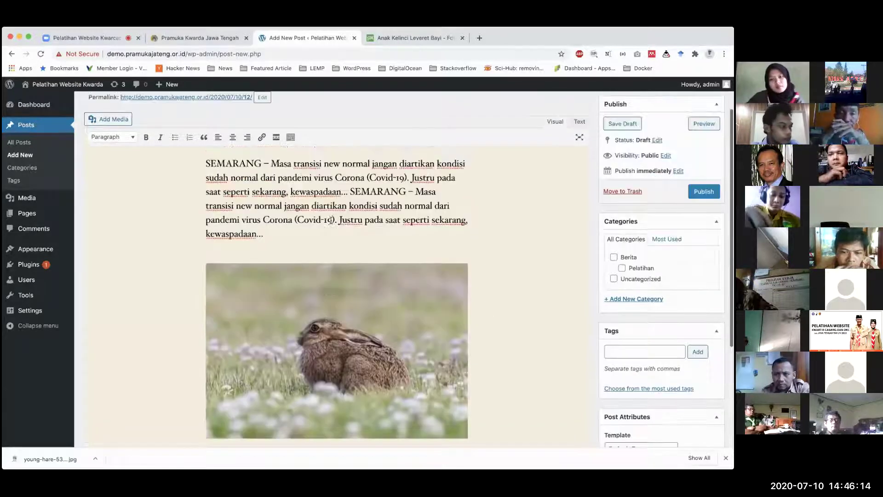
click(288, 322)
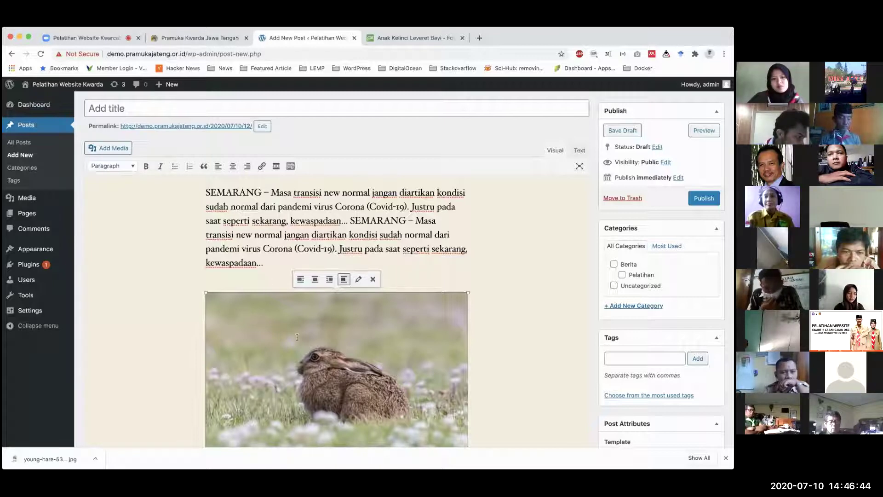
scroll(322, 363, down, 5)
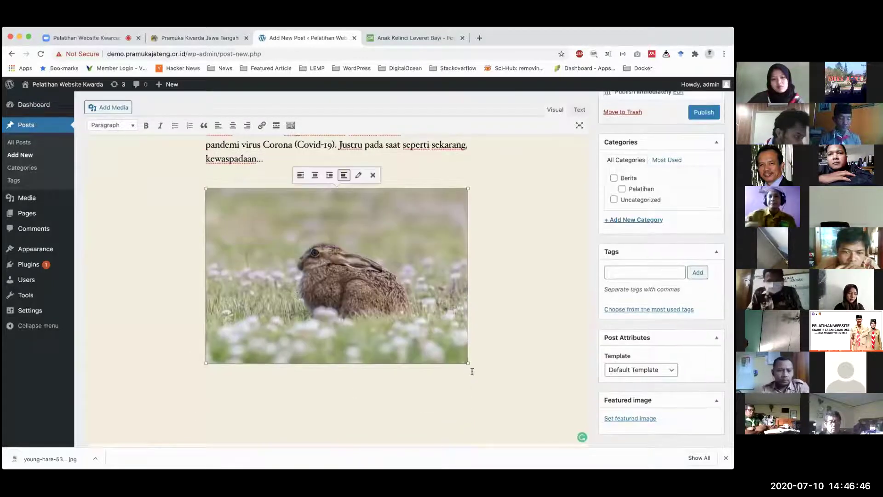
click(485, 362)
scroll(484, 362, down, 1)
key(ctrl+v)
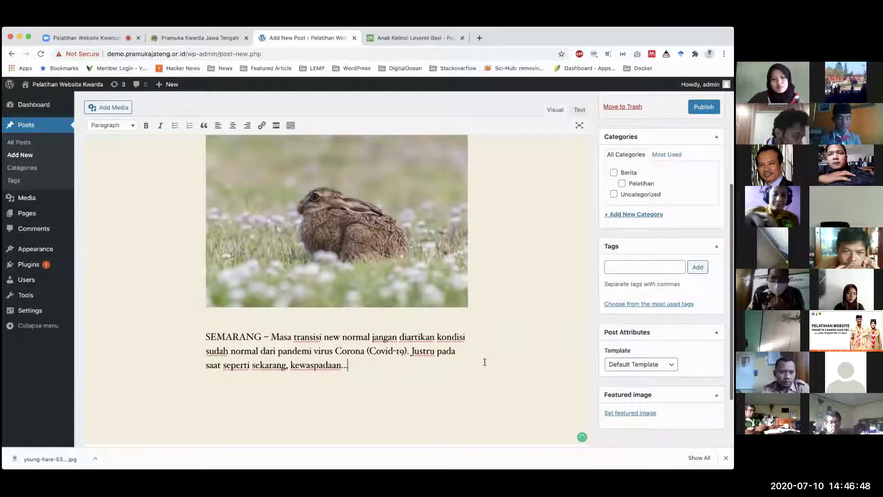
key(ctrl+v)
key(ctrl+v)
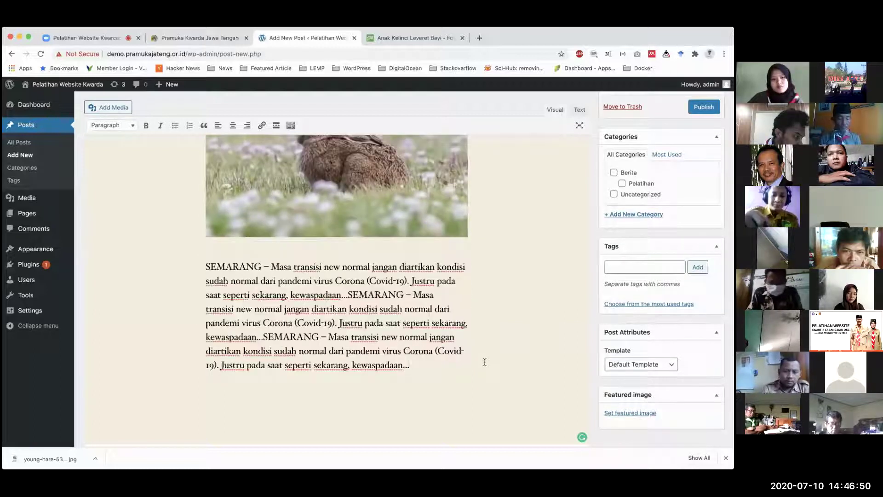
Check the hare photo in the post, then bring up the Add Media library
scroll(499, 270, up, 10)
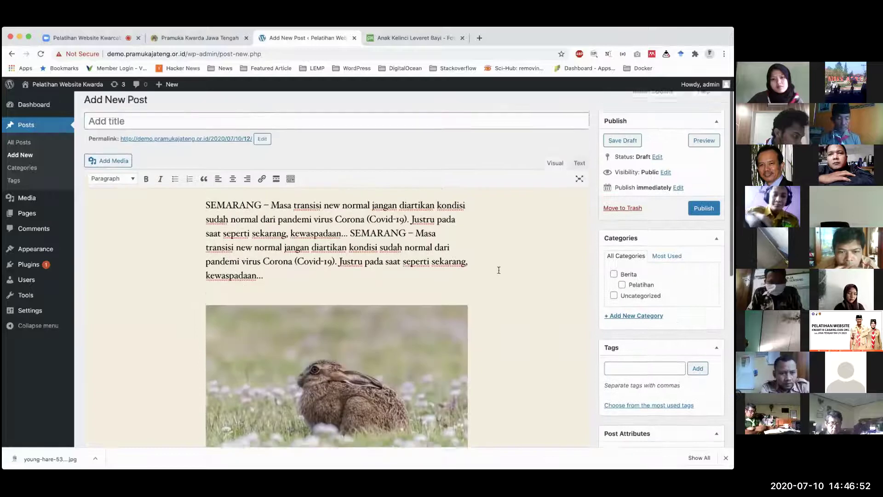
scroll(498, 270, down, 2)
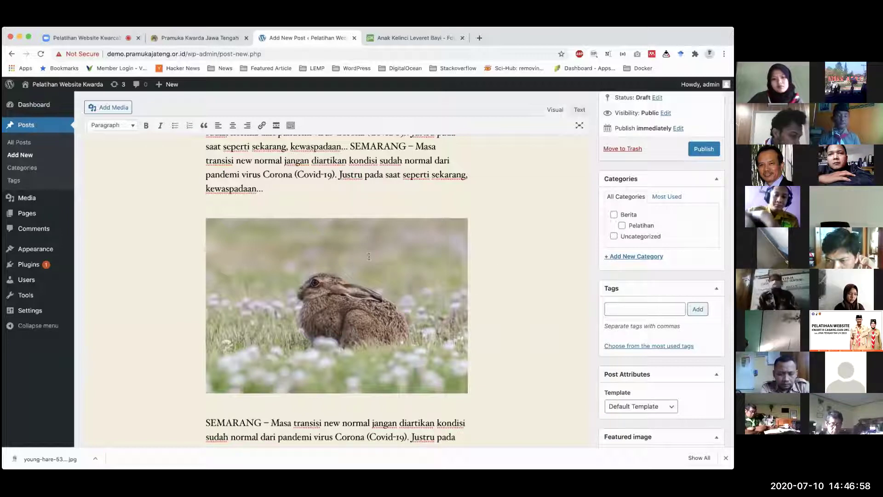
click(476, 311)
click(491, 337)
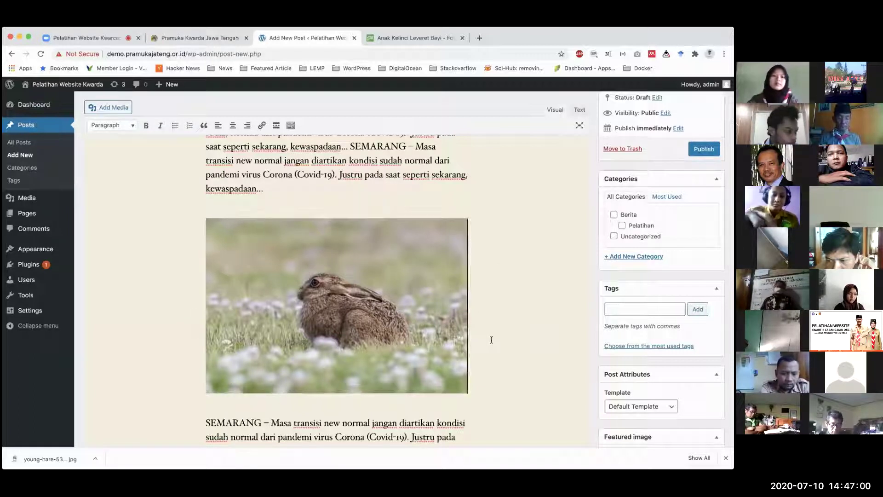
scroll(490, 338, down, 2)
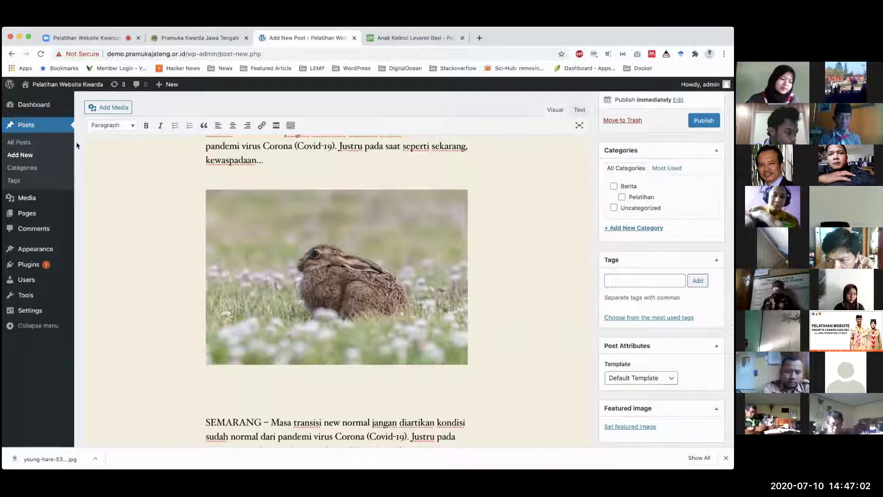
click(104, 112)
Insert the hare photo from the library as a second copy in the post
click(143, 196)
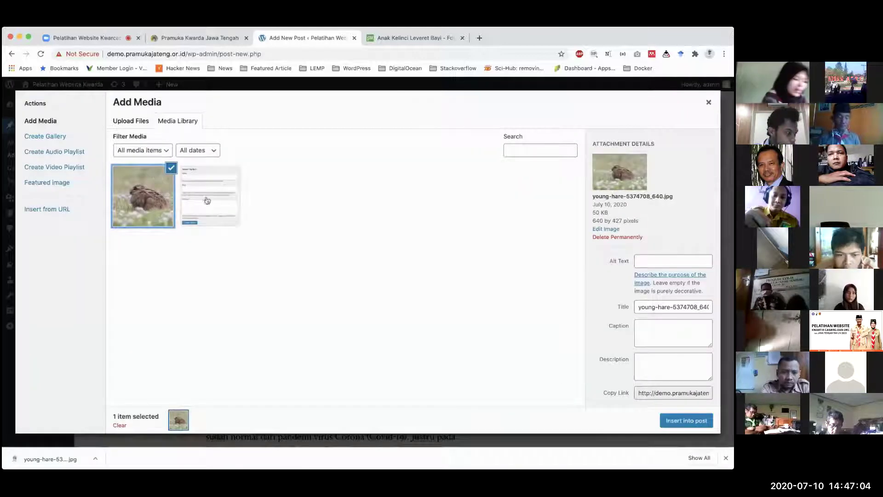
click(686, 420)
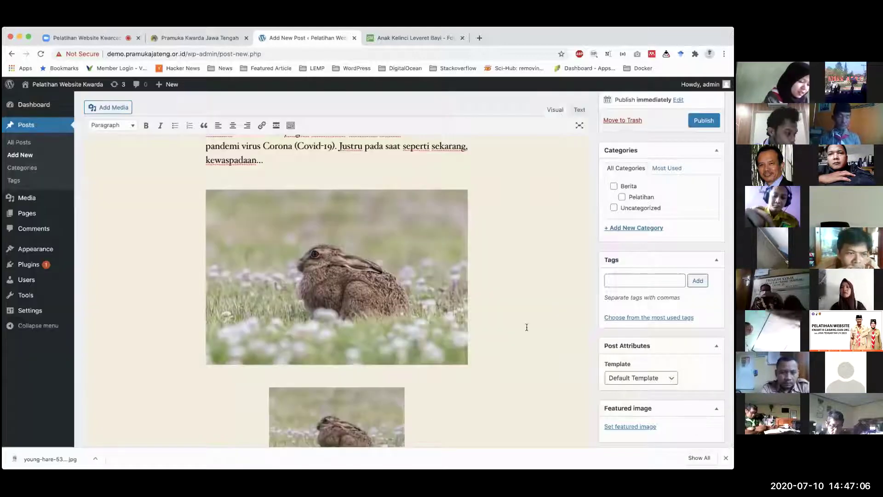
scroll(526, 327, down, 3)
Set the second hare photo to Full Size 640 × 427
click(339, 322)
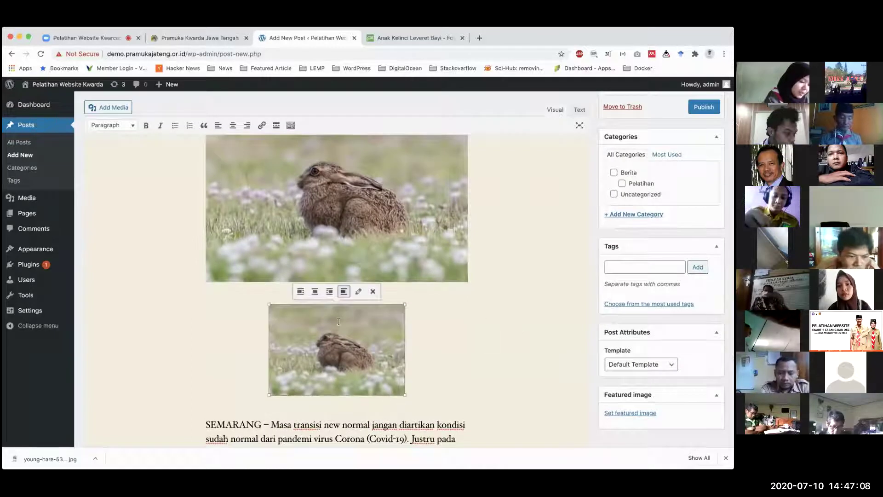
click(358, 293)
click(192, 230)
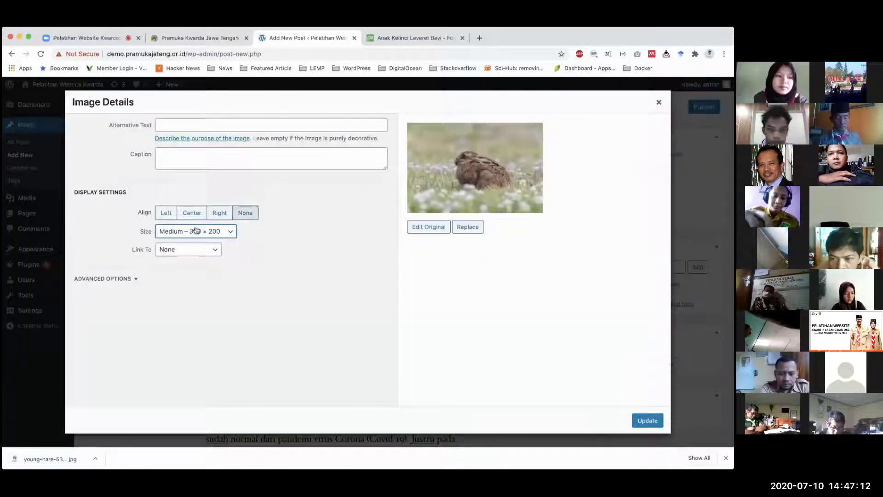
click(195, 244)
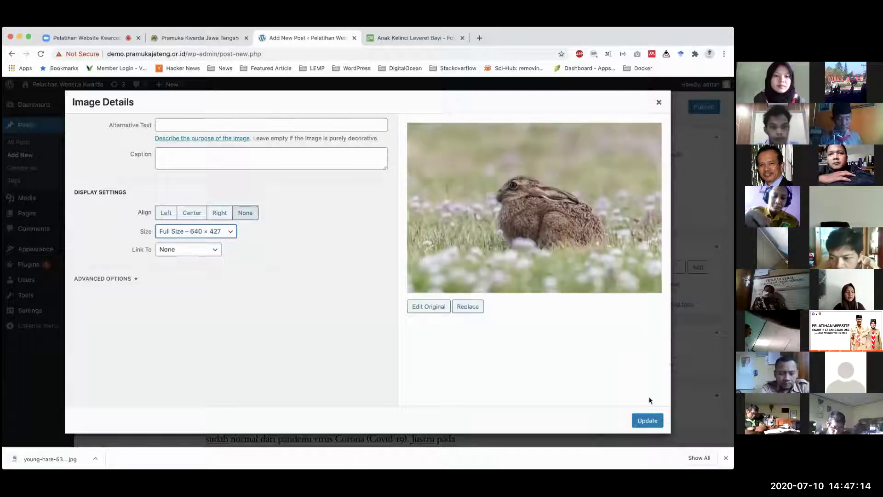
click(647, 420)
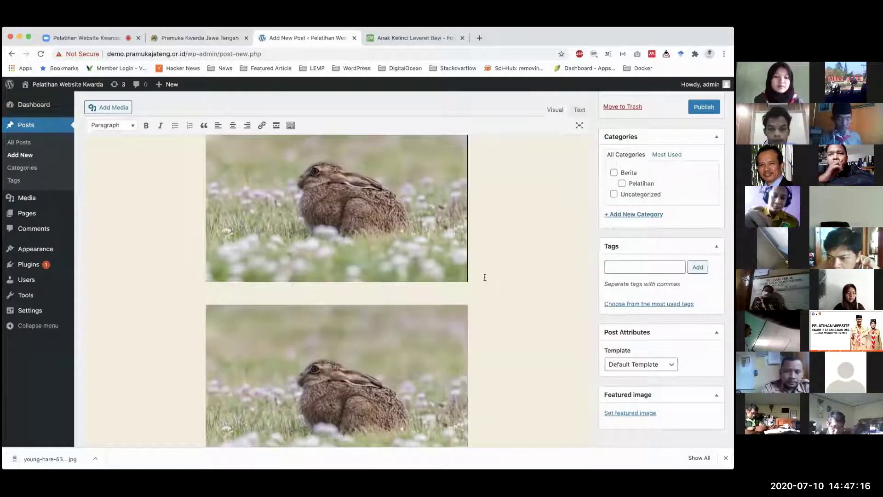
scroll(485, 278, down, 2)
scroll(484, 276, down, 2)
scroll(484, 277, up, 5)
scroll(484, 277, up, 1)
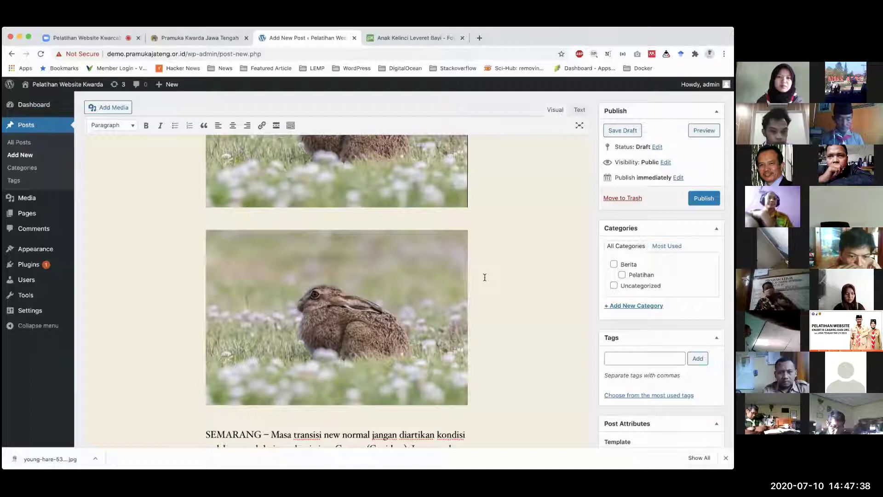
scroll(485, 277, down, 2)
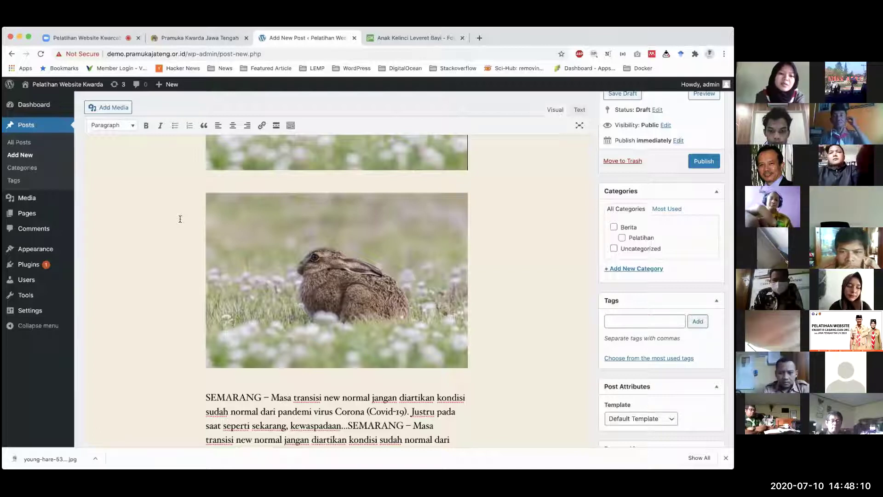
scroll(180, 219, up, 10)
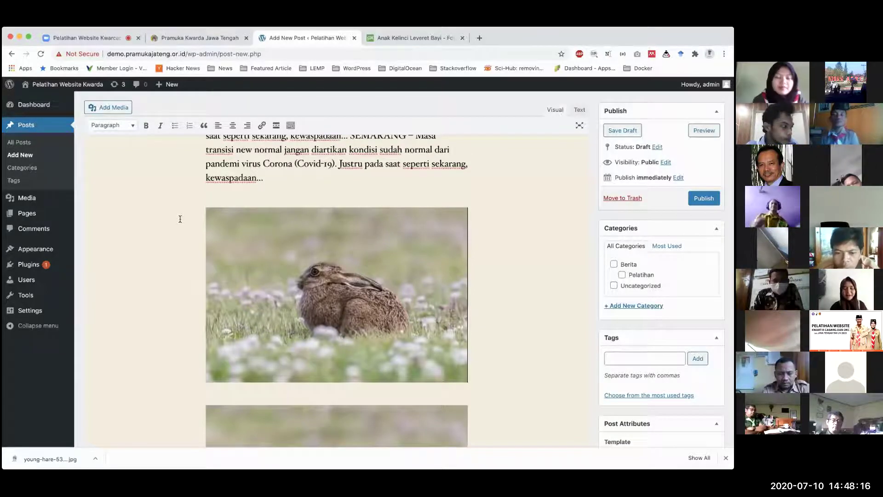
scroll(180, 219, up, 5)
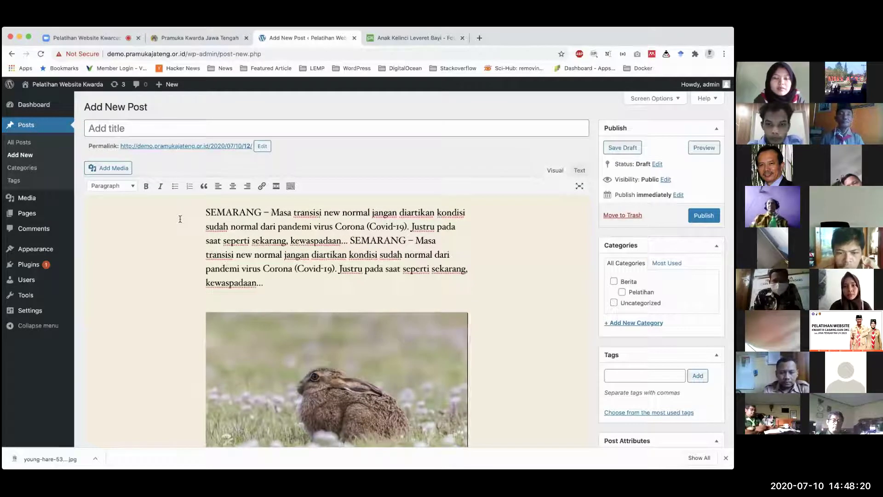
In a new tab, search for google analytics and open the Google Analytics site
key(super+t)
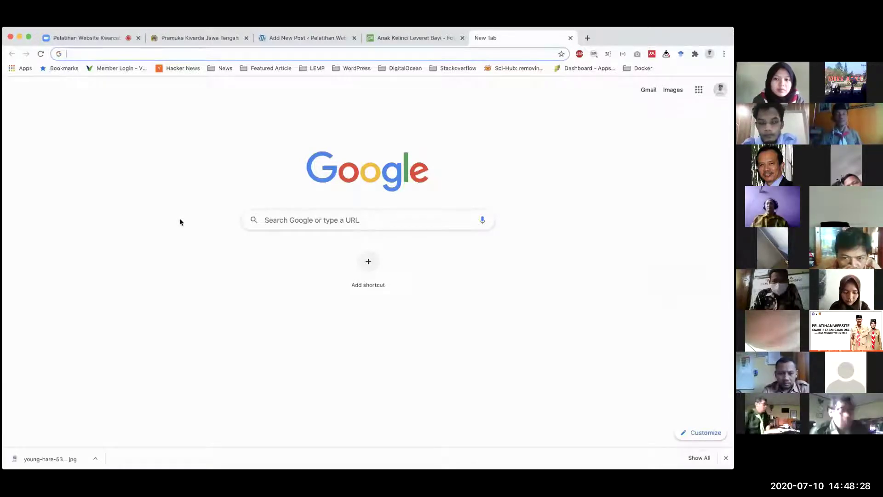
text(google an)
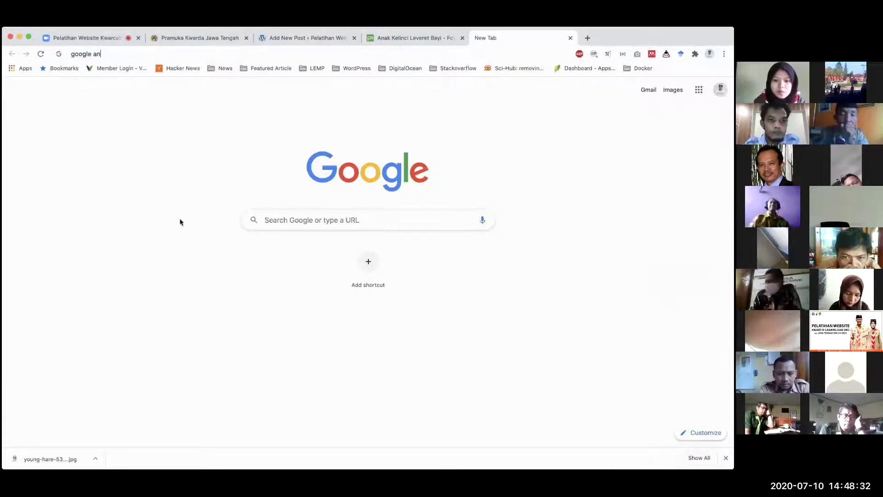
key(Down)
key(Down)
key(Down)
key(Return)
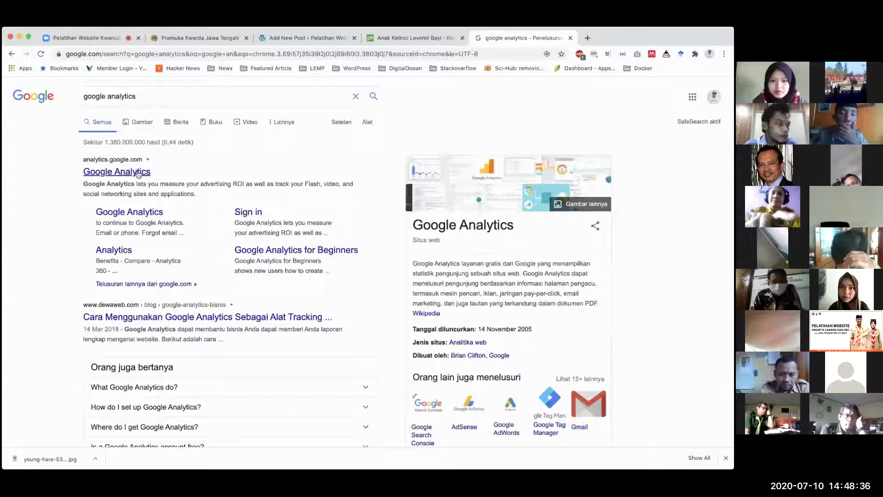
click(138, 173)
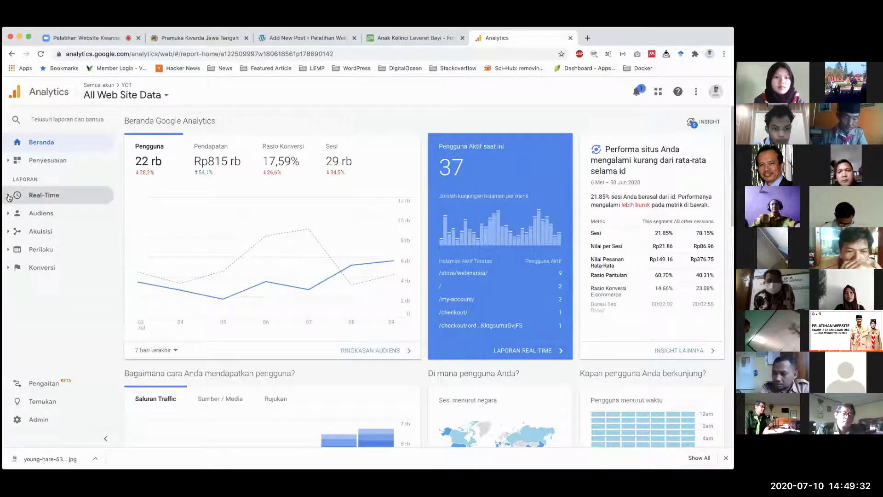
Expand the Real-Time and Audiens report lists and scroll through the home report
click(9, 198)
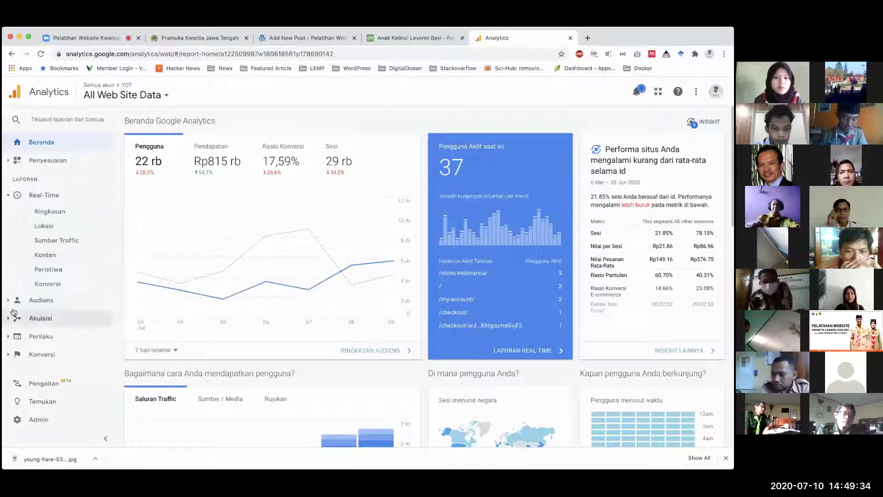
click(18, 300)
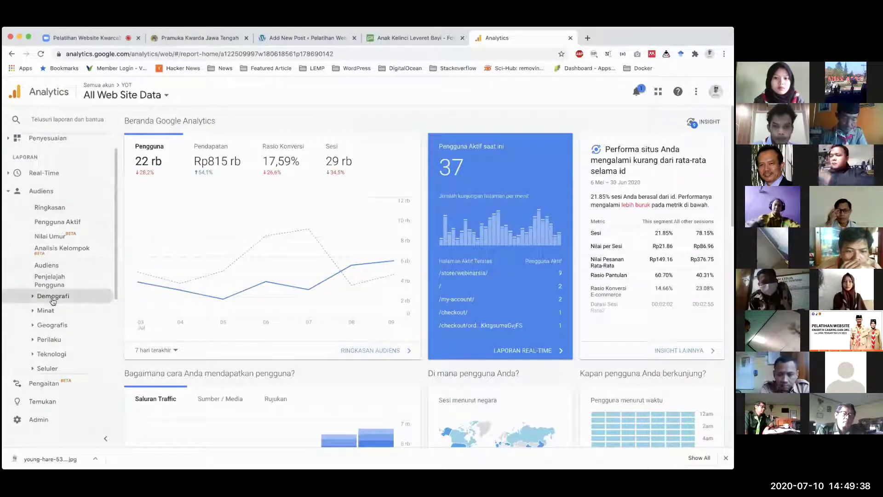
scroll(53, 303, down, 2)
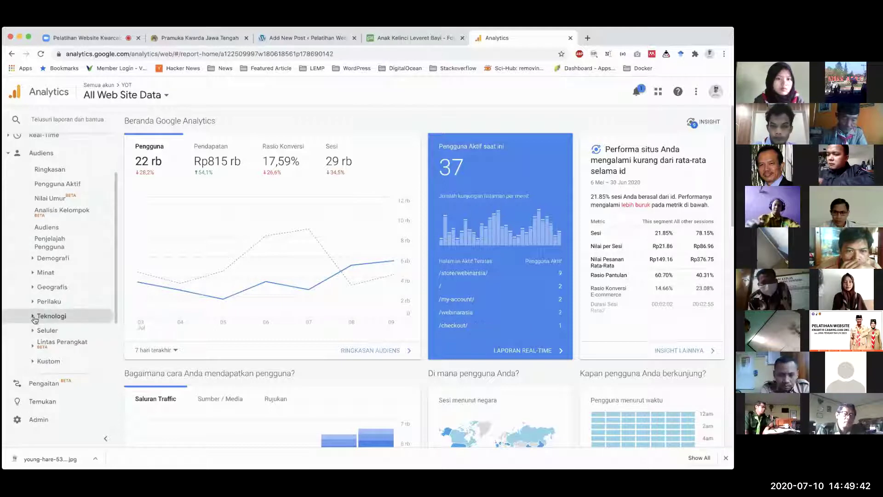
scroll(307, 320, down, 1)
scroll(306, 321, down, 7)
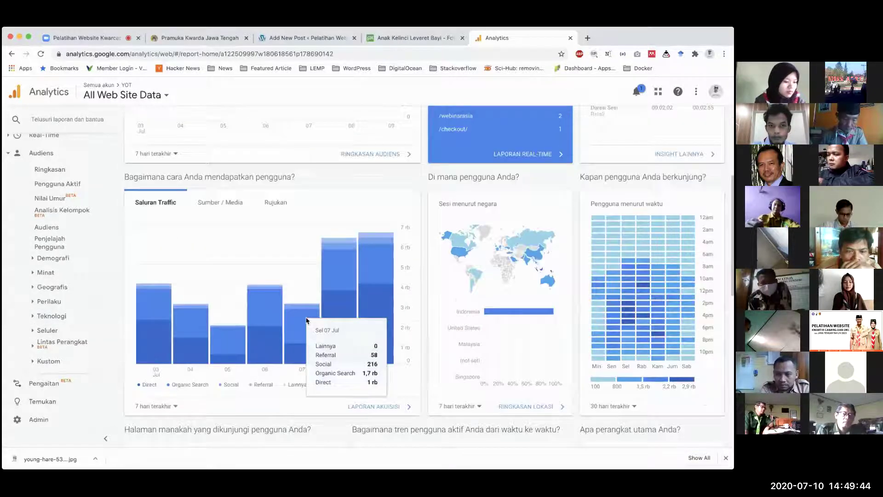
scroll(306, 320, up, 3)
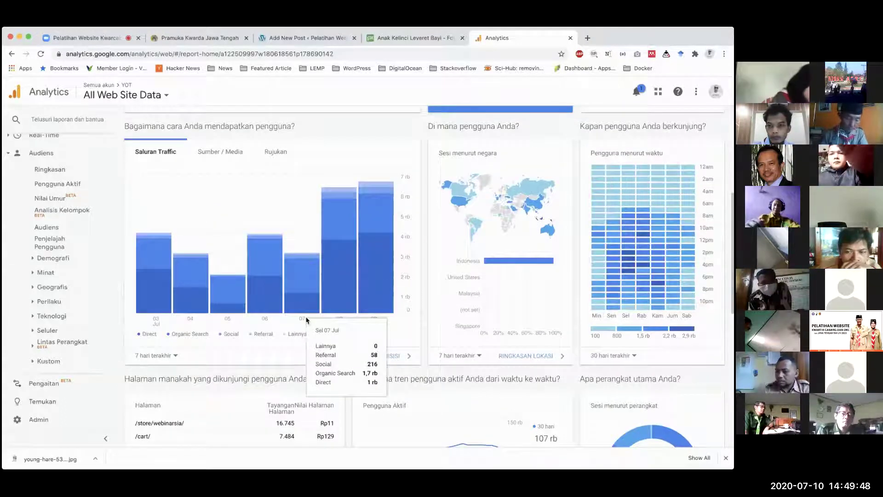
key(super+a)
key(Home)
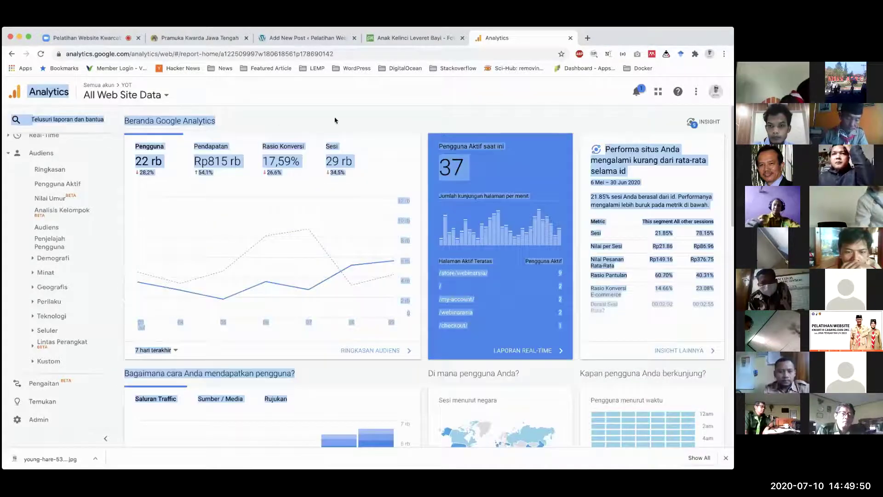
click(349, 159)
Review the home report's user, session, page and device cards, ending at the top overview
scroll(405, 183, down, 5)
scroll(406, 183, down, 7)
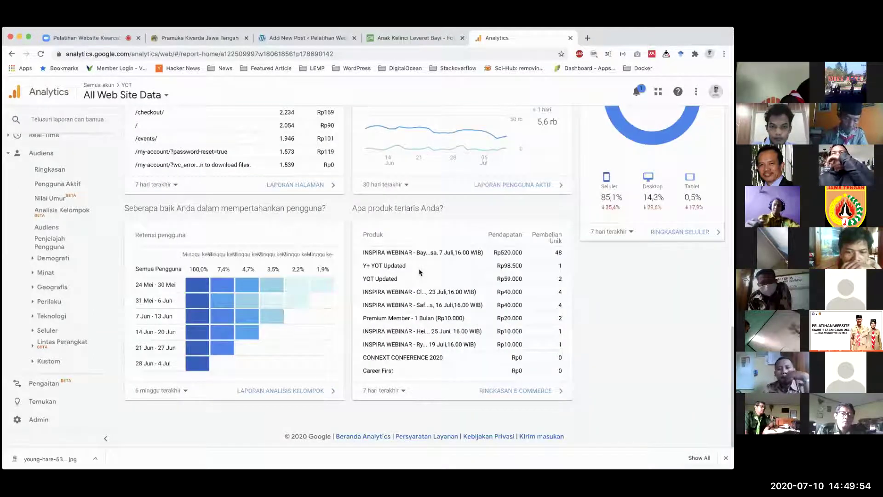
scroll(545, 258, up, 1)
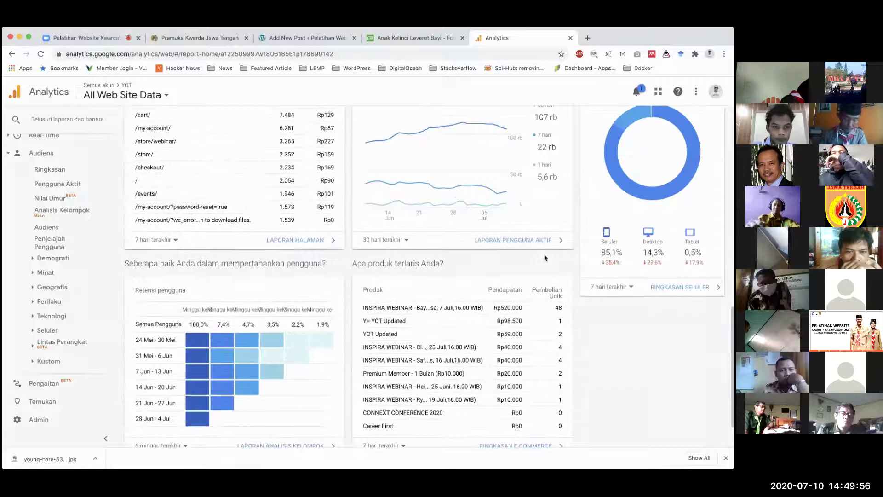
scroll(544, 258, up, 1)
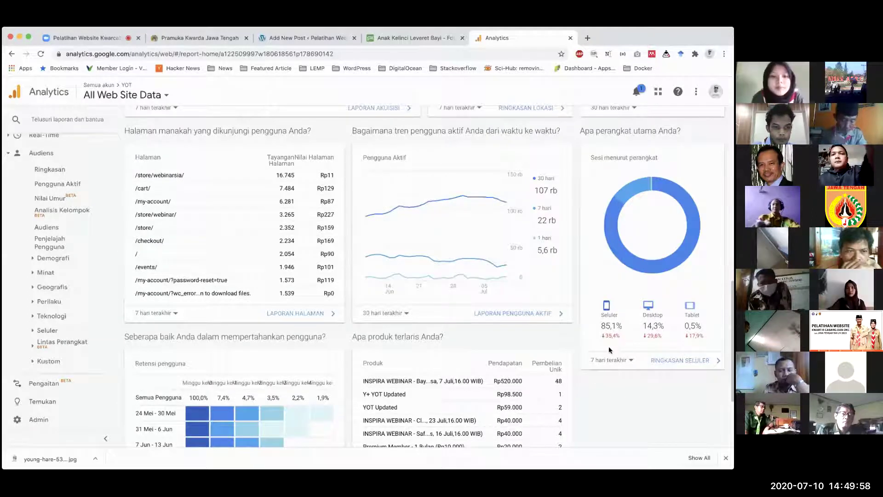
mouse_move(607, 330)
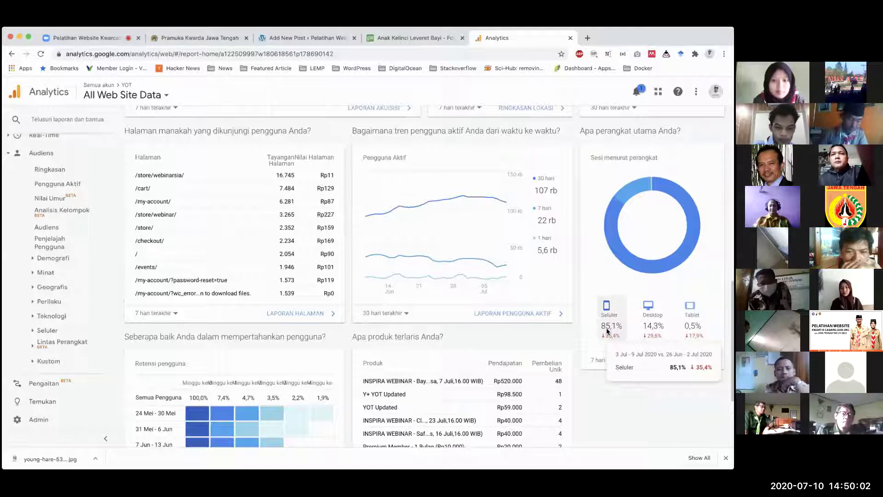
mouse_move(691, 324)
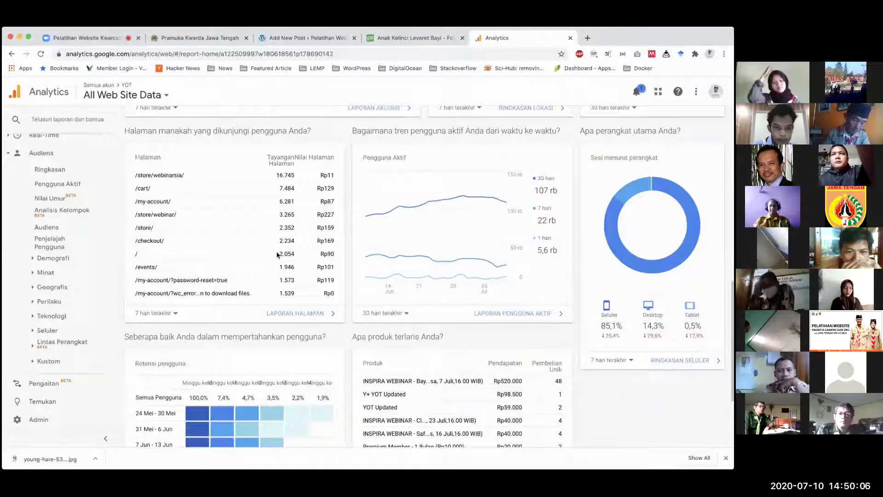
scroll(277, 255, up, 5)
scroll(277, 254, up, 2)
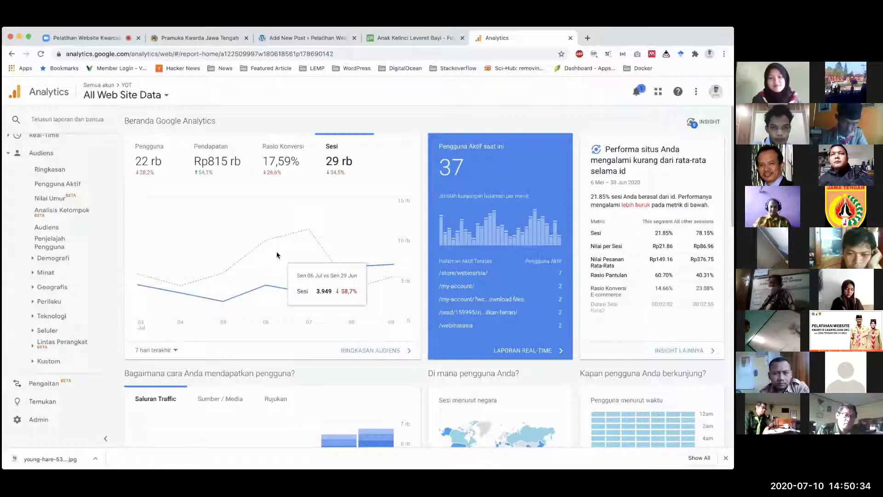
Return to the demo site's Add New Post tab and go to Plugins > Add New
click(326, 39)
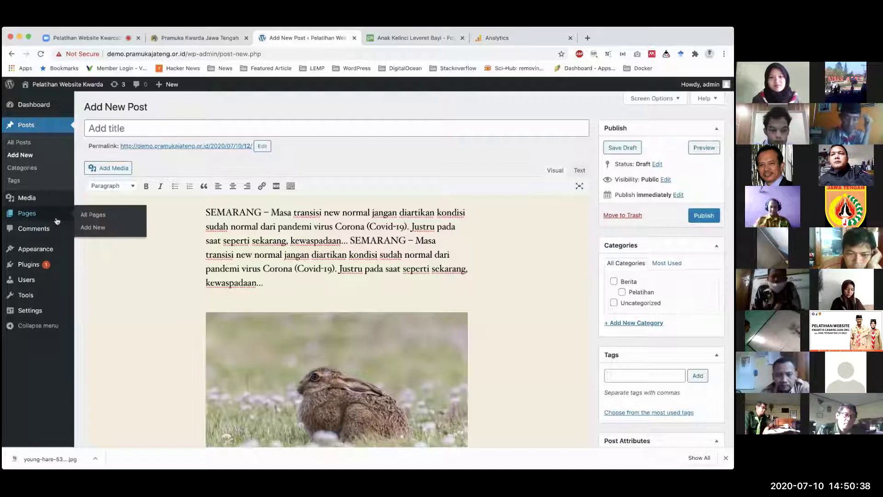
mouse_move(40, 268)
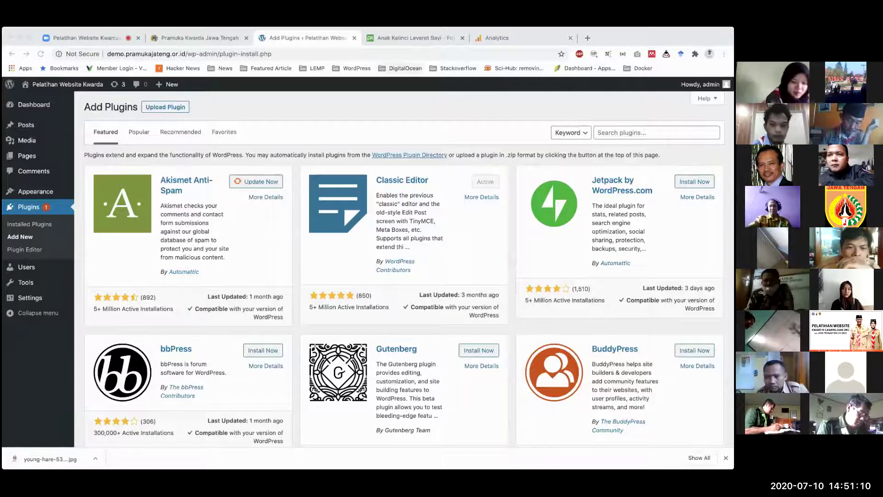
Switch to the live pramukajateng.or.id site and choose Dasbor from its site-name menu
click(198, 37)
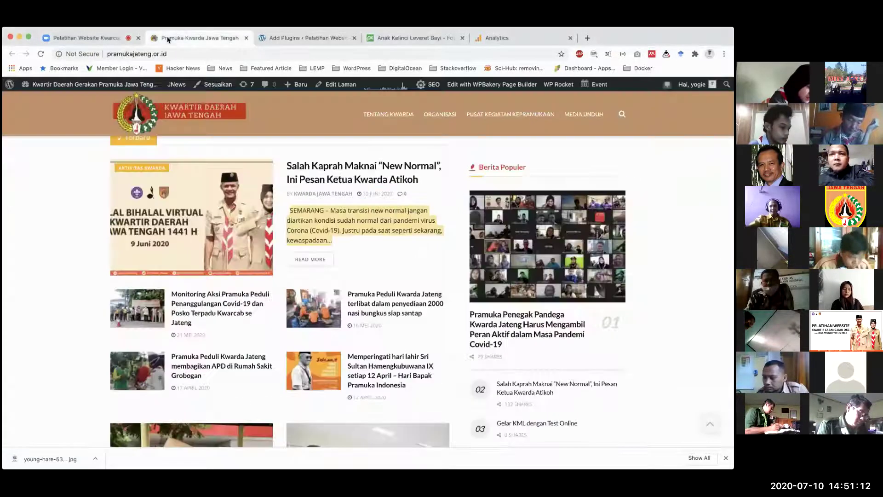
mouse_move(69, 84)
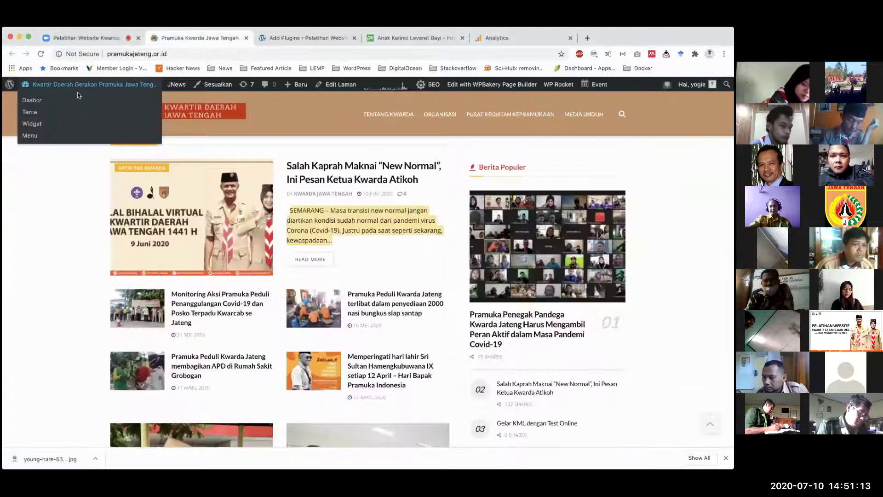
click(33, 101)
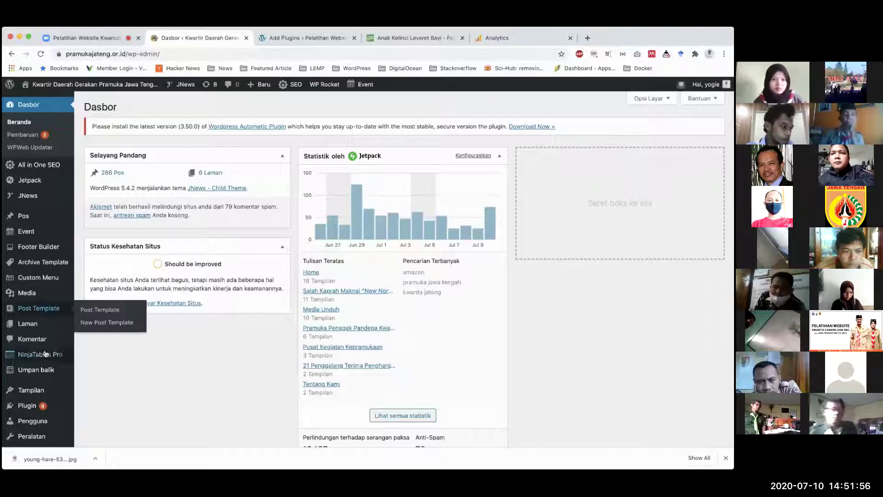
click(309, 40)
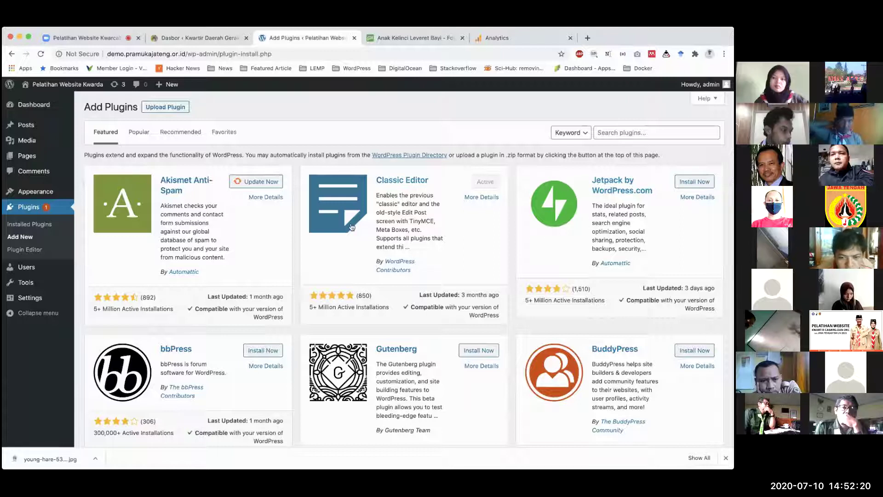
click(194, 40)
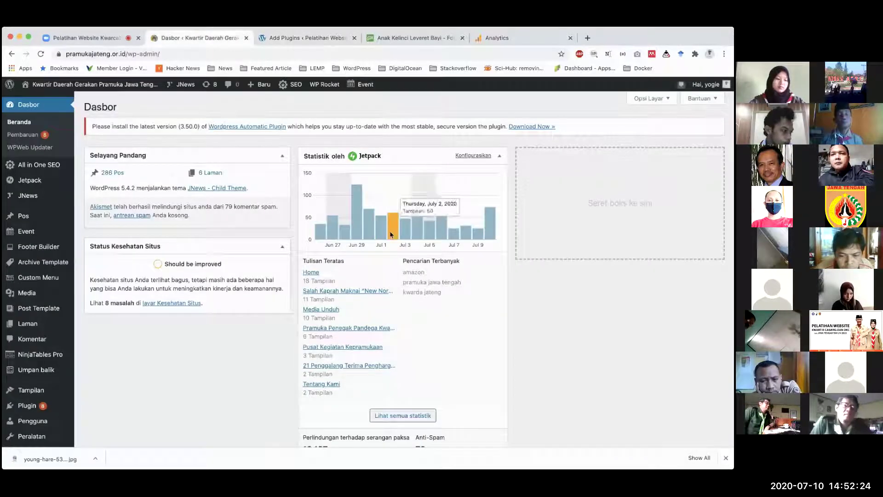
click(403, 416)
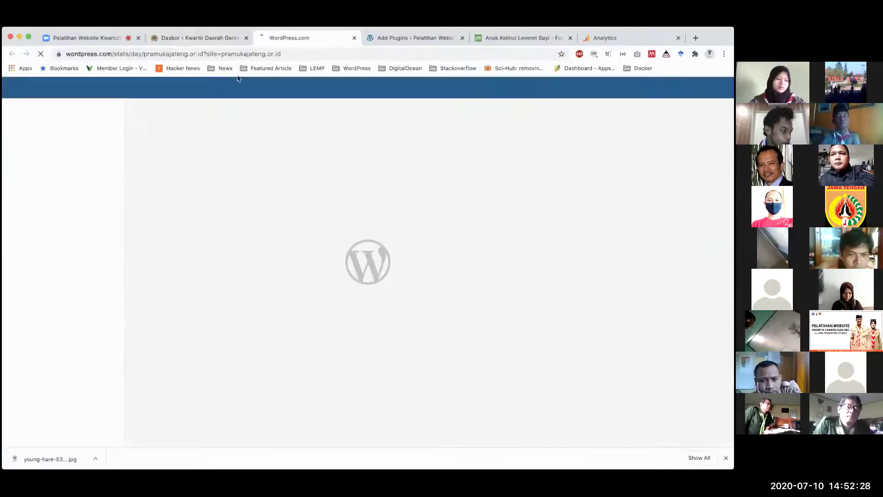
click(202, 39)
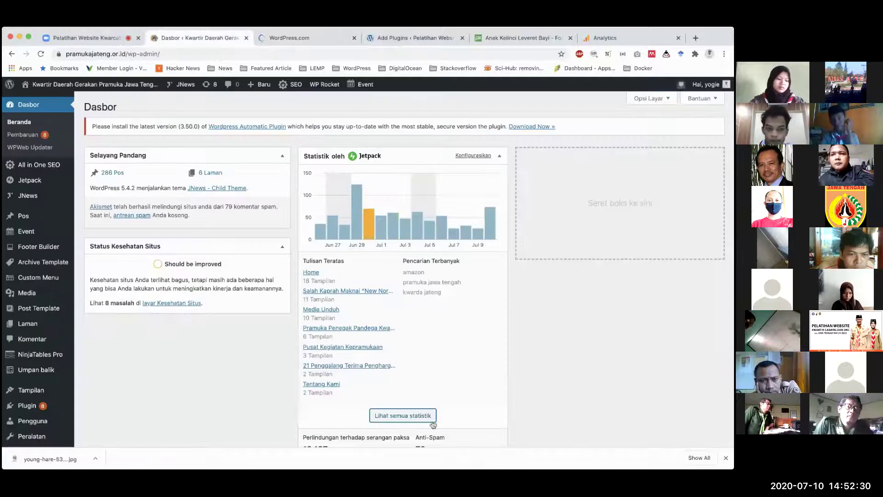
click(303, 39)
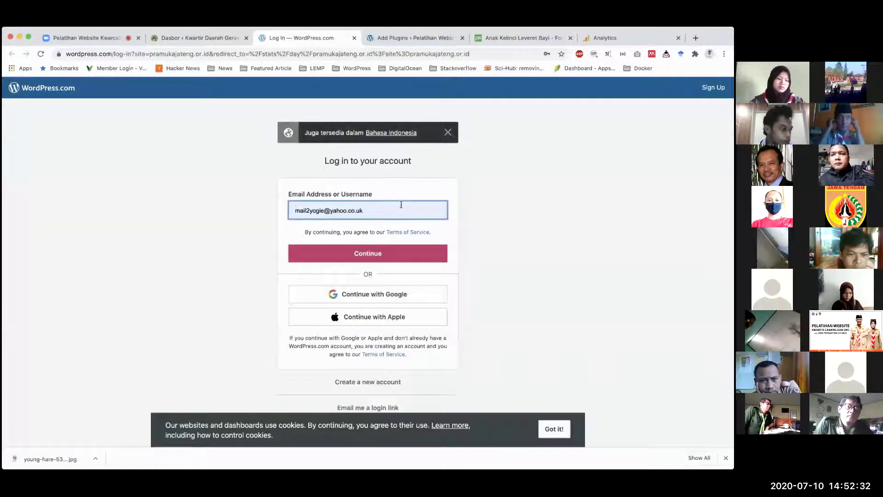
click(354, 38)
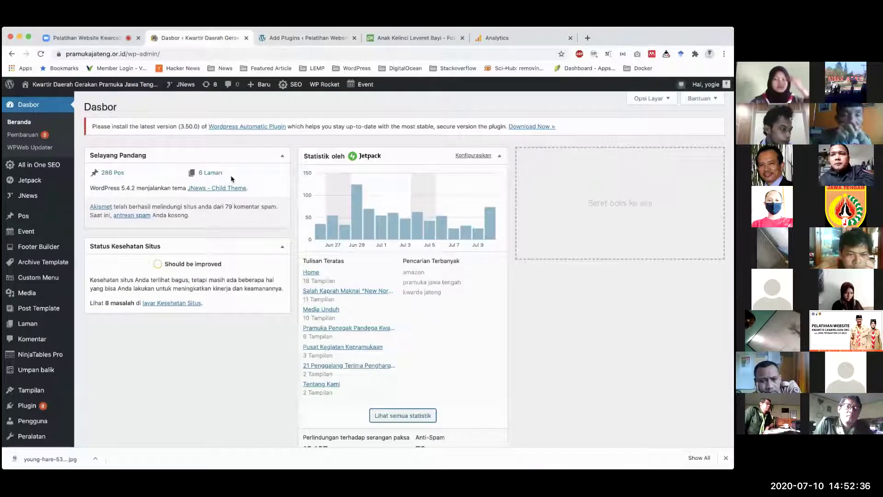
Open the live site's Posts list and look over the published articles and their view counts
click(31, 215)
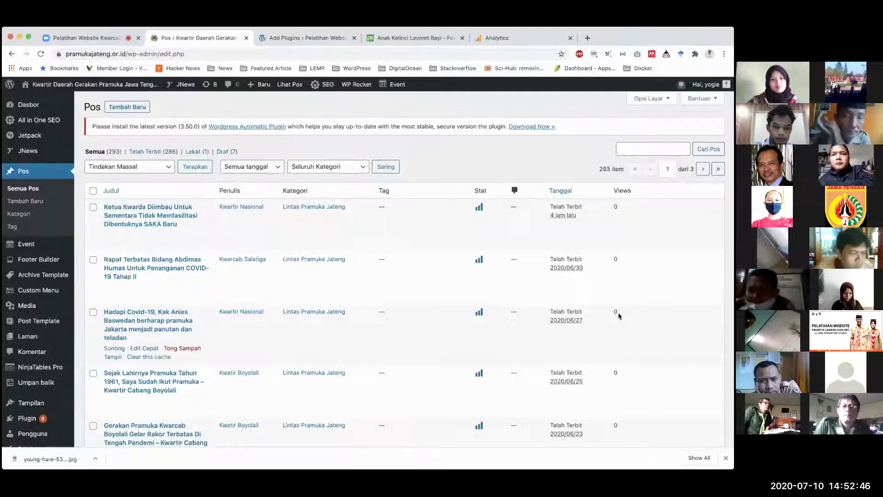
scroll(619, 316, down, 15)
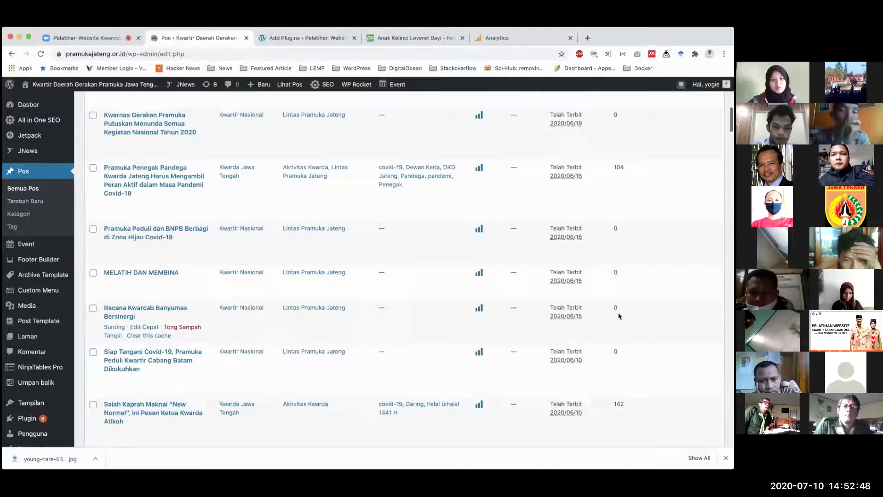
scroll(618, 315, up, 3)
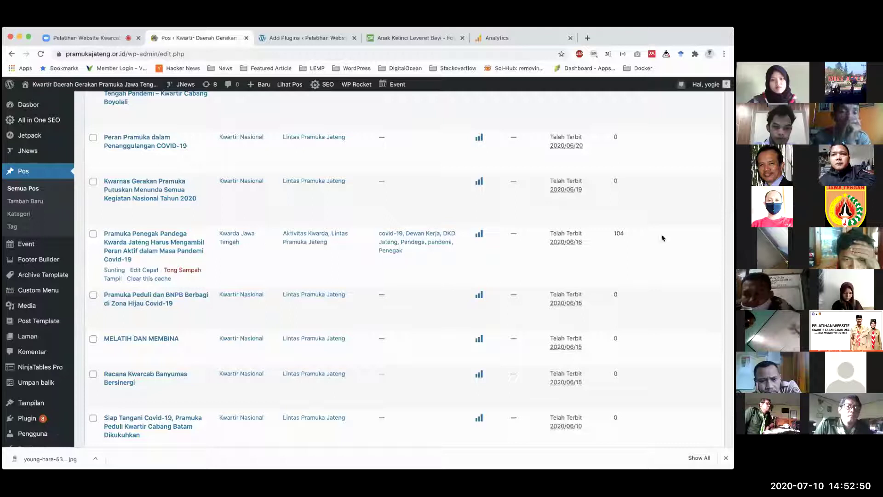
scroll(618, 237, down, 4)
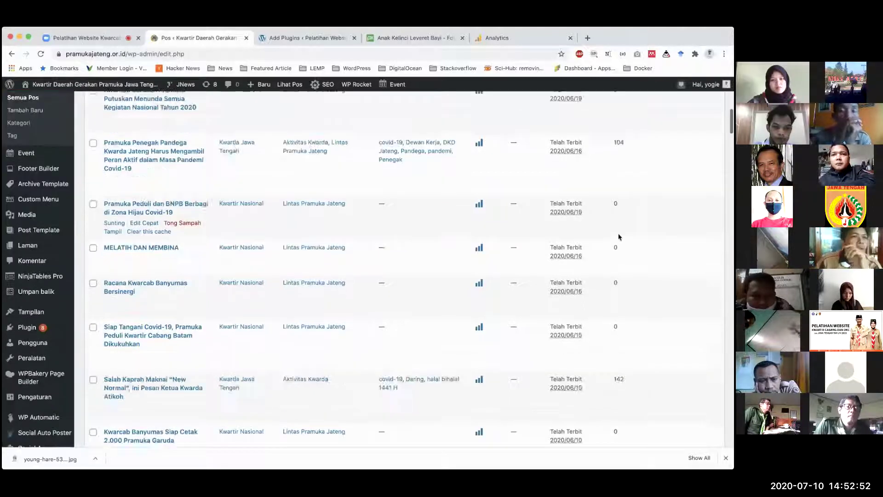
scroll(619, 237, down, 3)
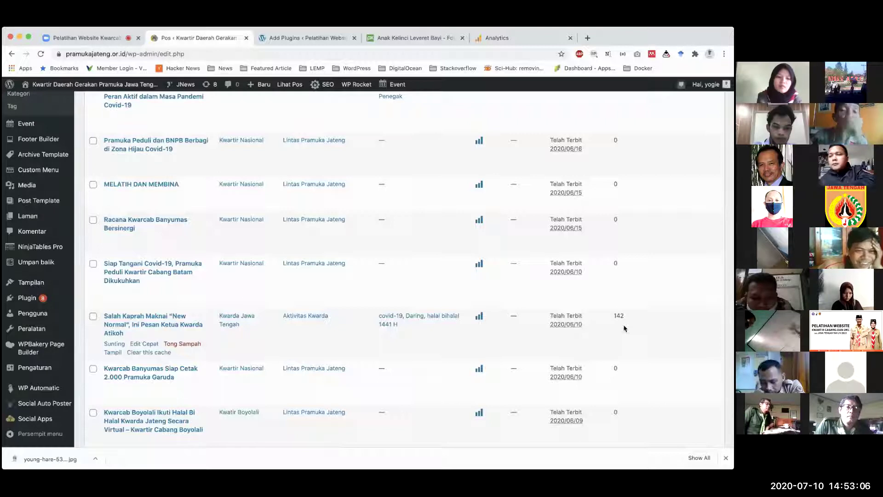
scroll(624, 328, down, 8)
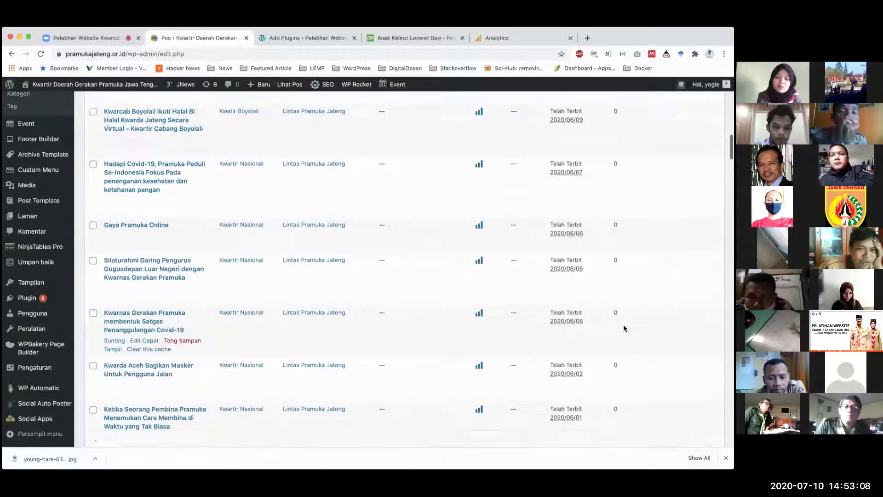
scroll(624, 328, down, 9)
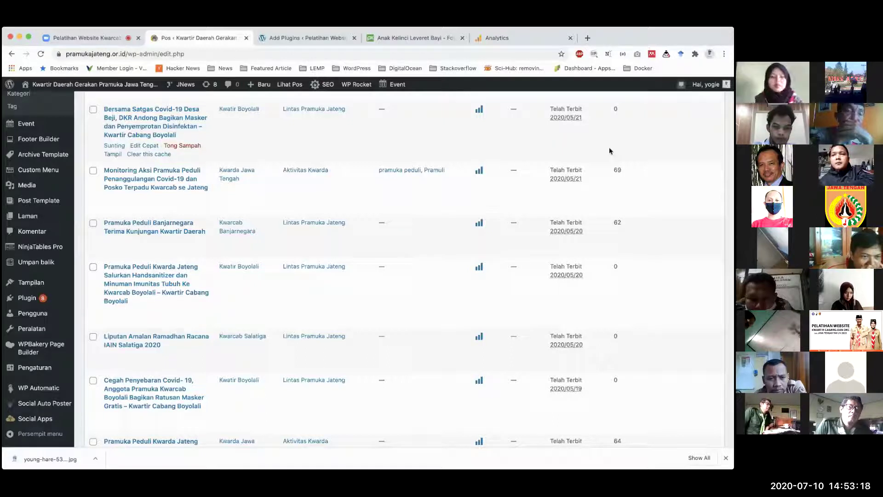
Switch to the demo training site and start a blank Add New Post
click(289, 38)
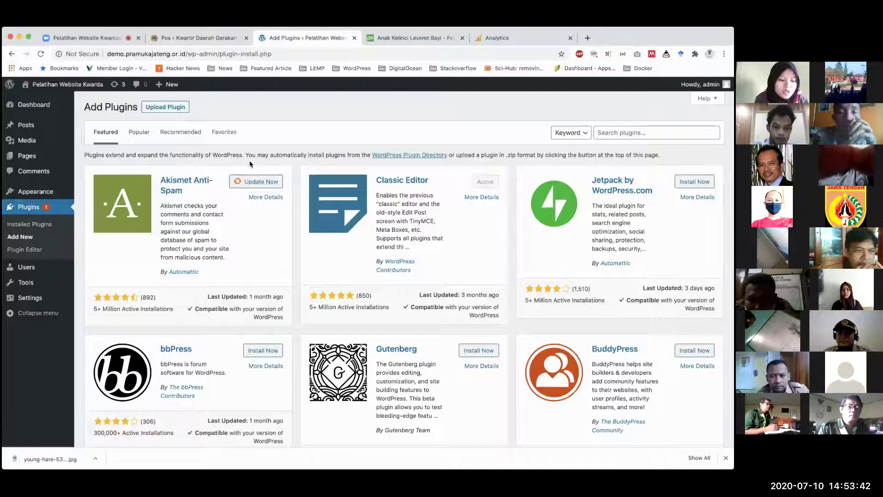
mouse_move(26, 125)
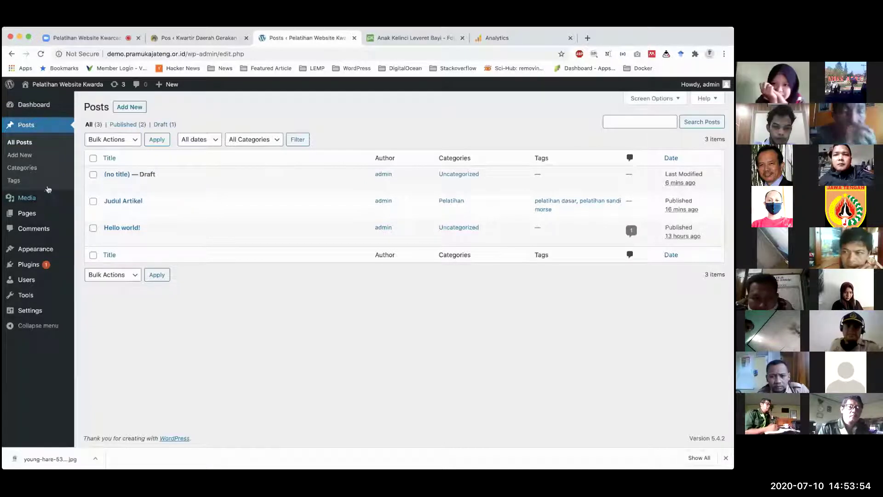
click(24, 155)
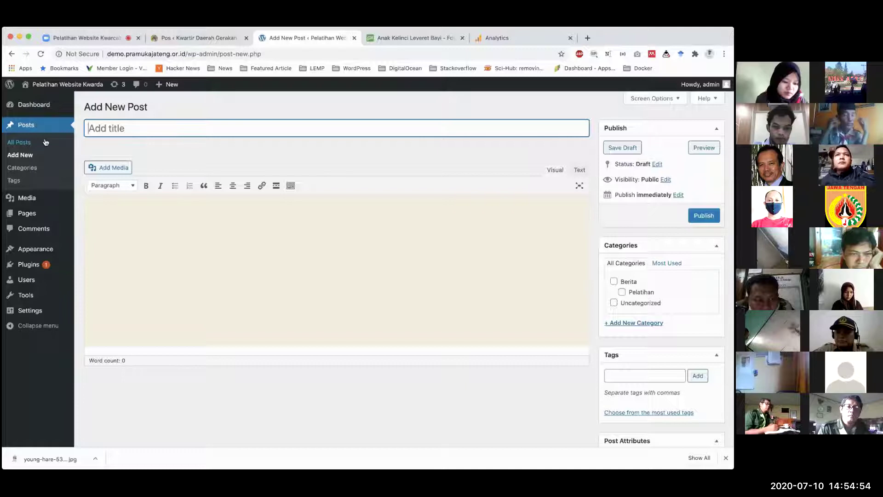
Go to the demo site's All Posts and open 'Judul Artikel' in the editor
click(20, 142)
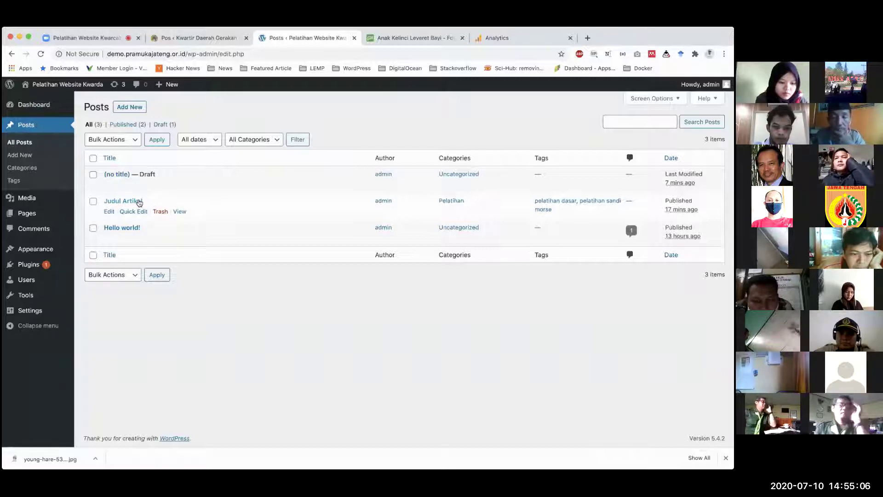
click(139, 202)
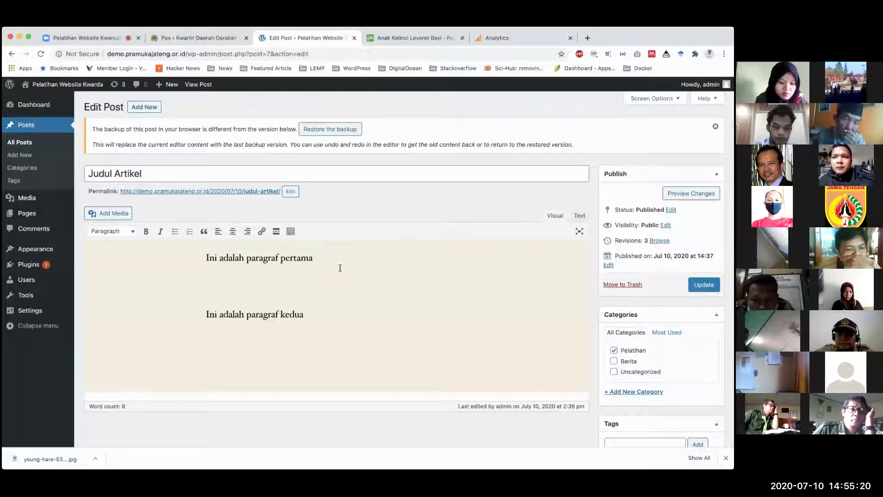
Remove the empty paragraph in 'Judul Artikel', then return to the All Posts list
scroll(334, 267, down, 1)
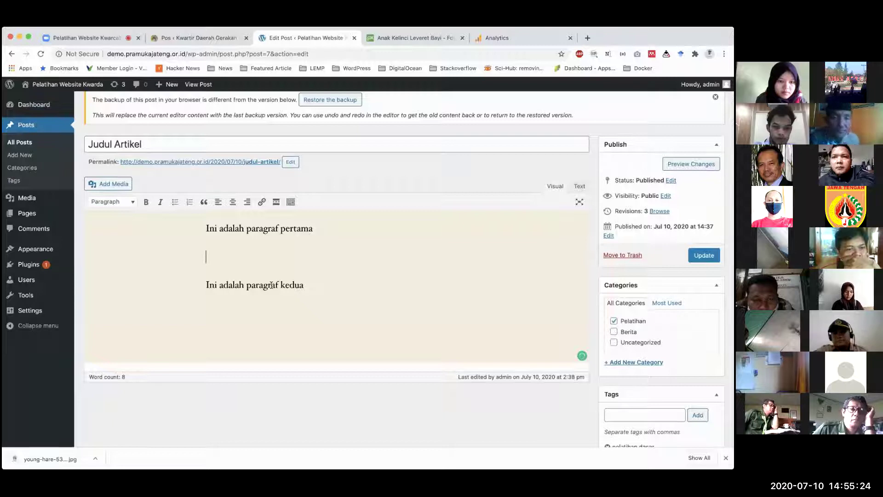
key(Delete)
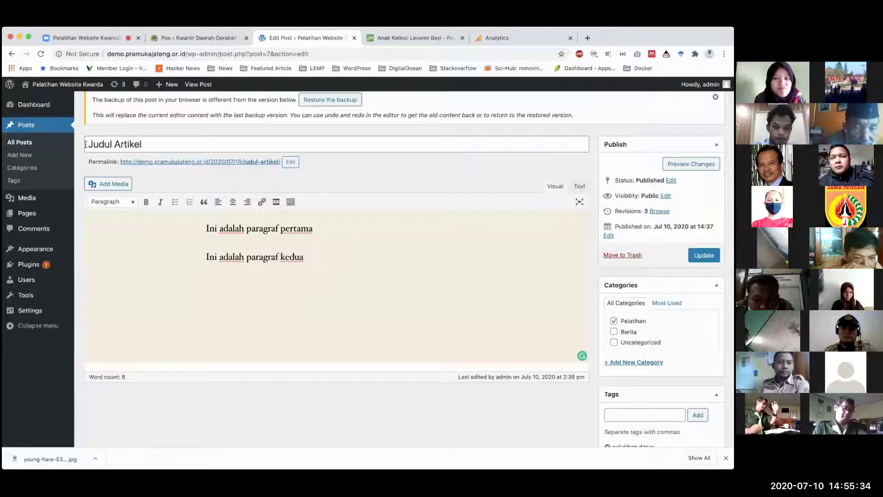
click(26, 141)
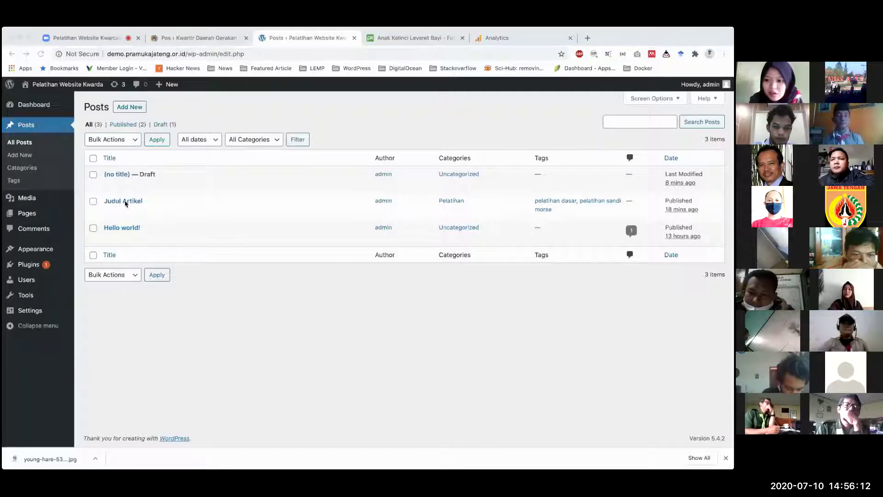
Visit the admin Dashboard, then go to the All Posts list
click(27, 106)
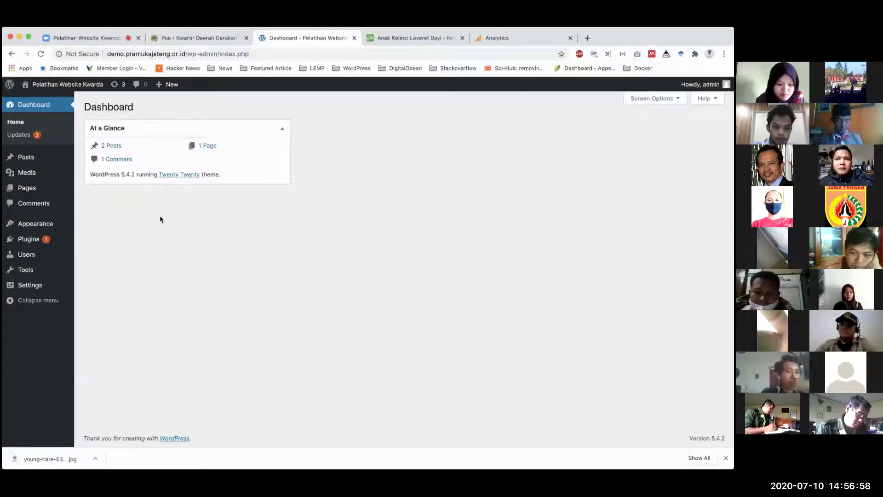
mouse_move(37, 160)
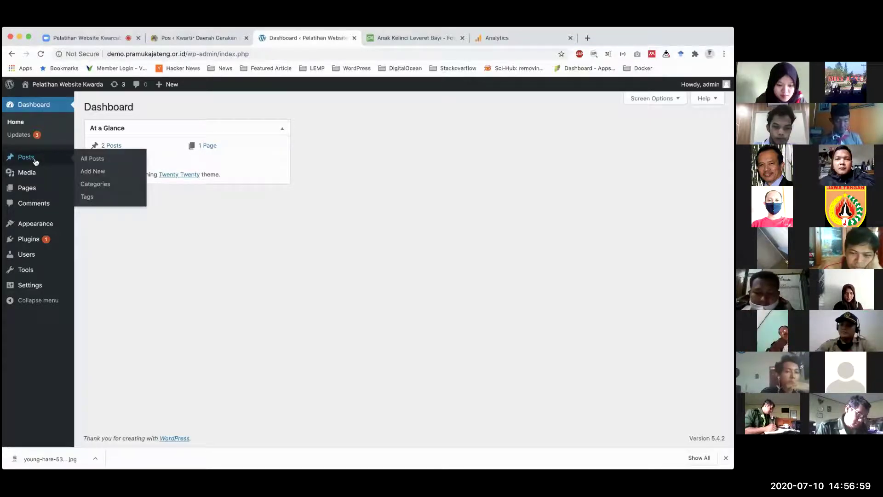
click(84, 159)
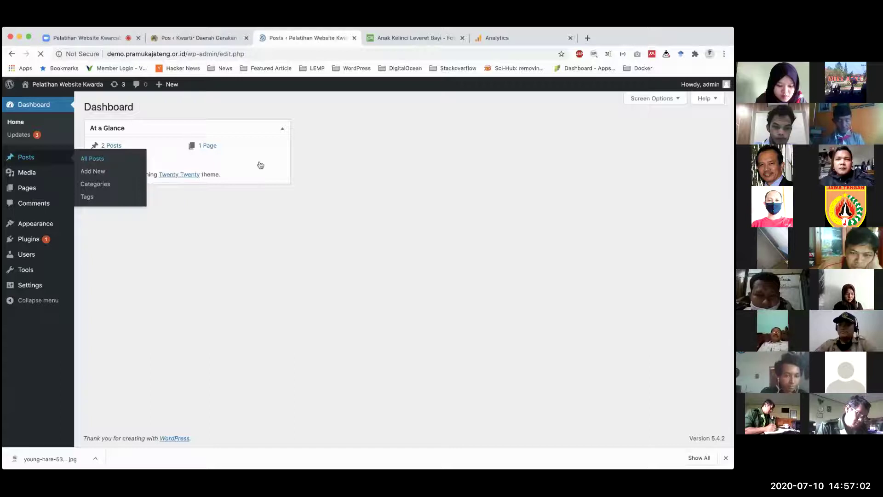
Start a new post and type the test text 'knfklsanklfnskd' into the body
click(137, 108)
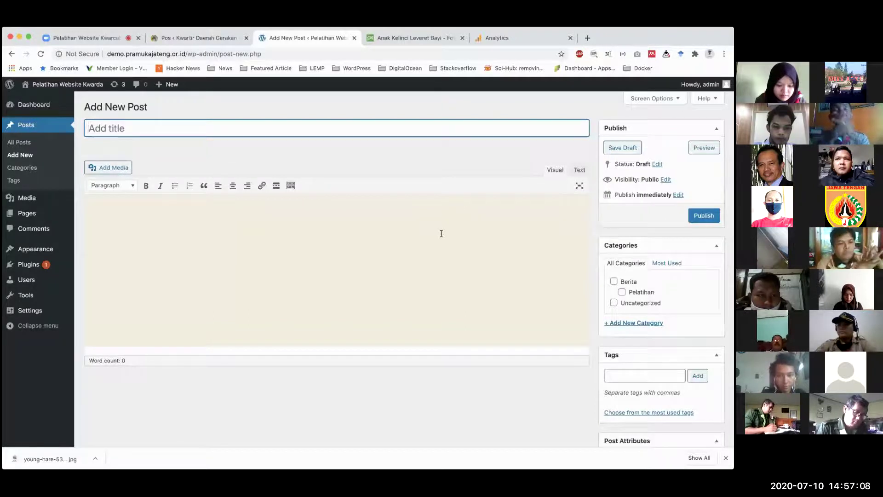
click(233, 293)
text(knfklsanklfnskd)
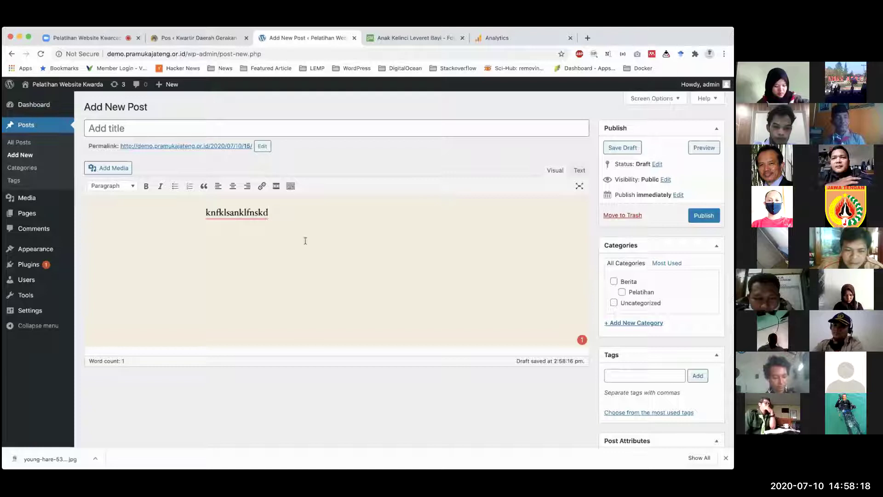
Delete the test text, then open and close the media library without inserting anything
key(BackSpace)
key(BackSpace)
key(BackSpace)
key(BackSpace)
key(BackSpace)
key(BackSpace)
key(BackSpace)
key(BackSpace)
key(BackSpace)
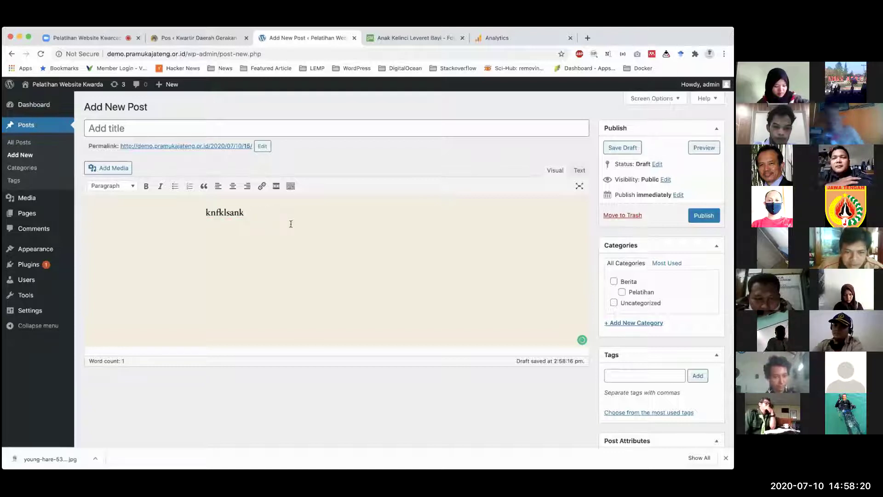
key(BackSpace)
key(BackSpace)
key(BackSpace)
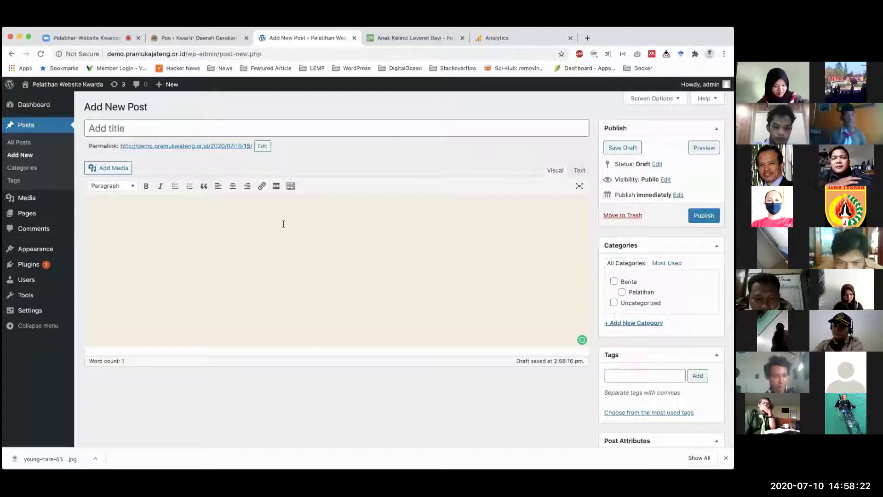
click(115, 168)
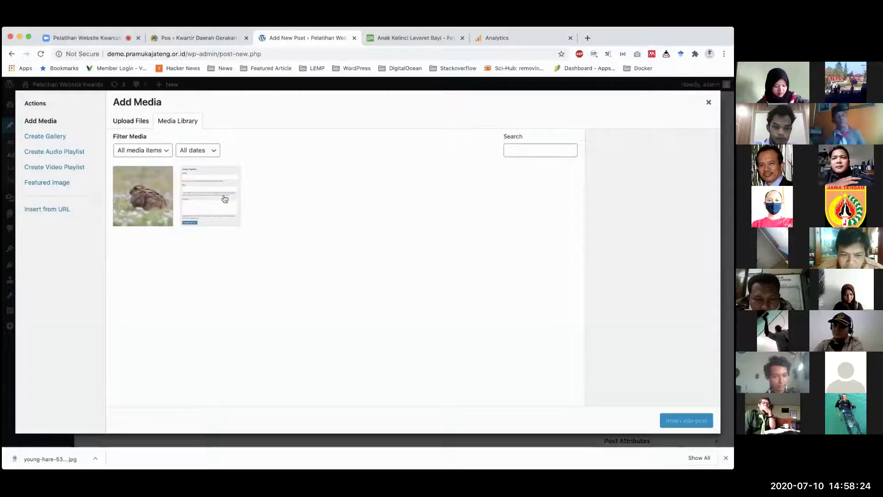
click(708, 102)
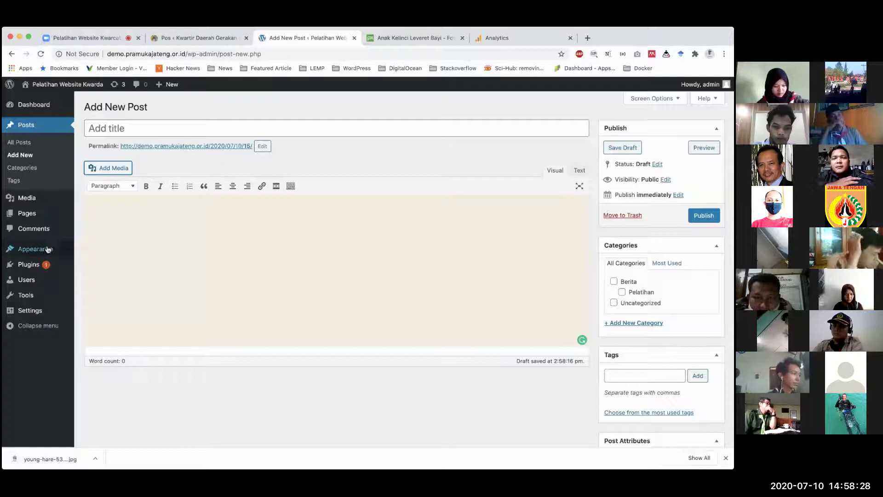
mouse_move(46, 251)
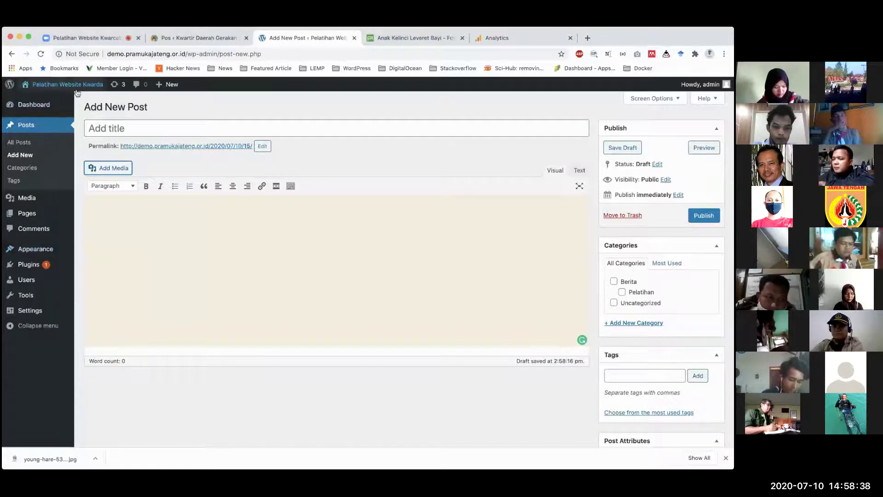
Visit the demo site's front end, which shows the 'Judul Artikel' post
mouse_move(55, 85)
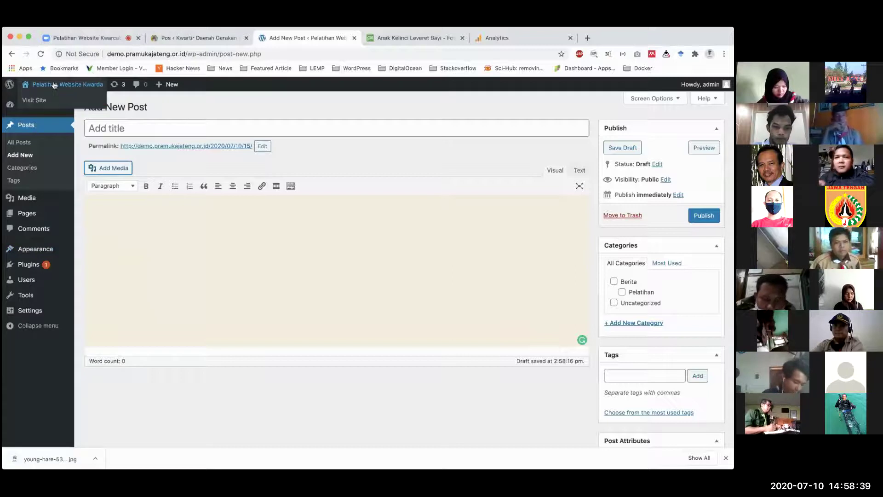
click(34, 101)
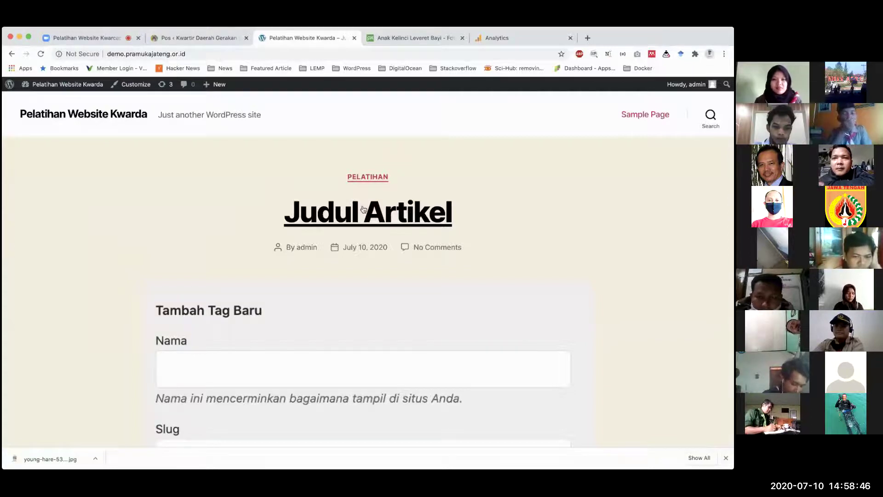
mouse_move(62, 94)
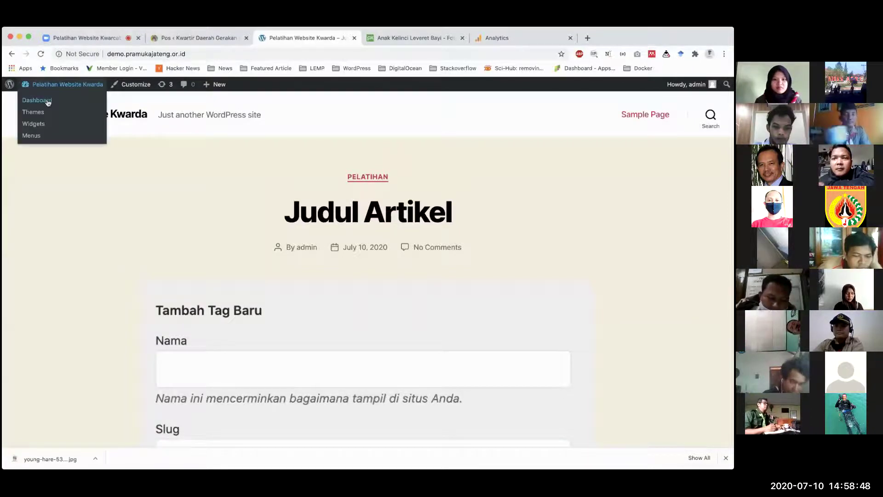
Open Add New Themes, choose the Popular tab and scroll through themes like Calliope, Sydney and Zakra
mouse_move(25, 225)
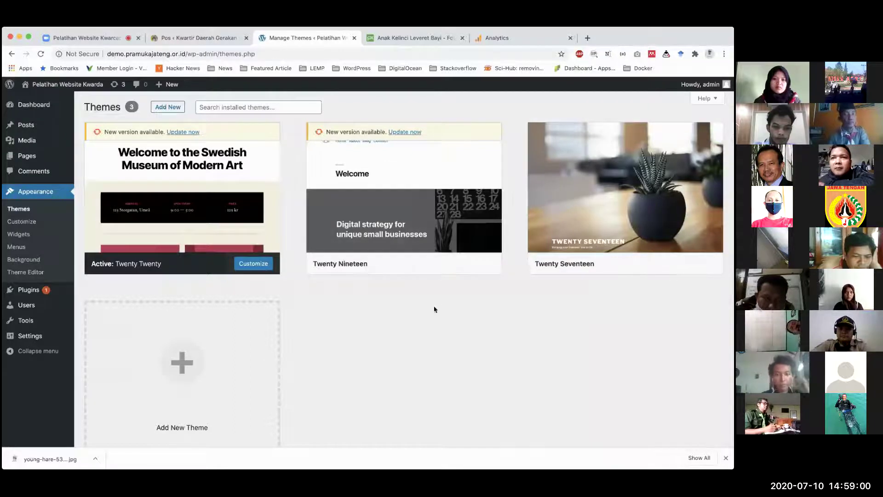
scroll(434, 309, down, 3)
scroll(423, 306, up, 3)
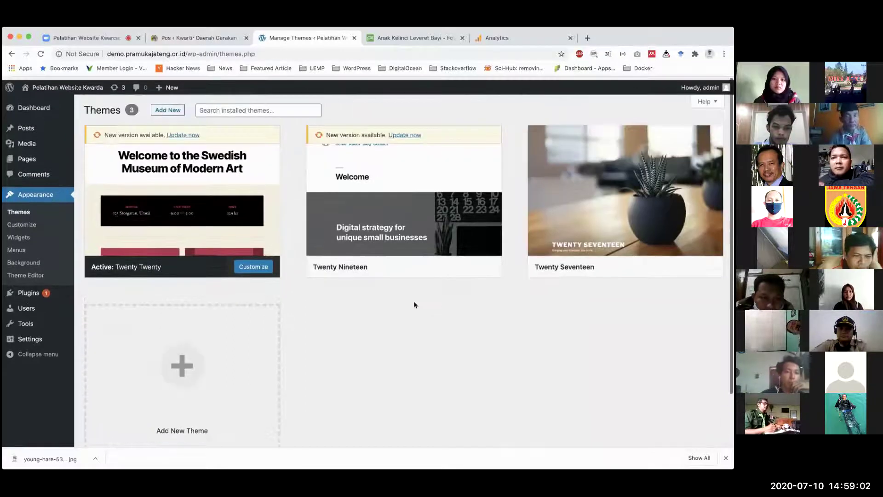
click(169, 108)
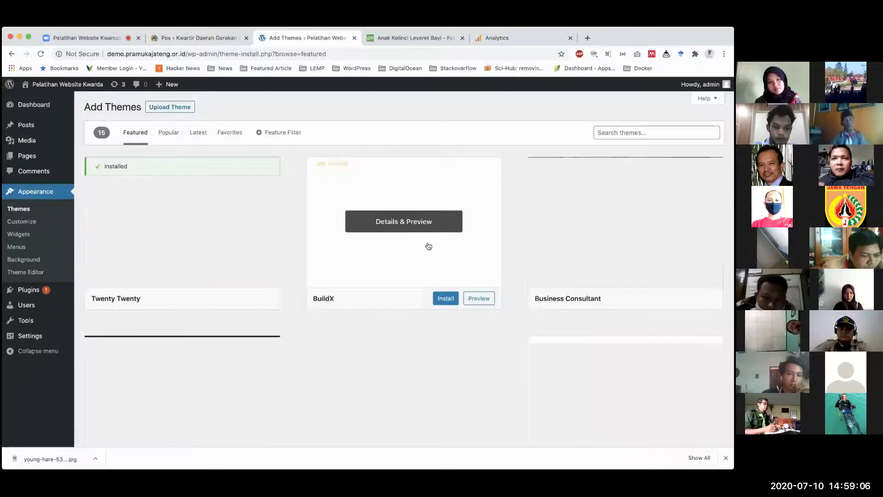
click(169, 133)
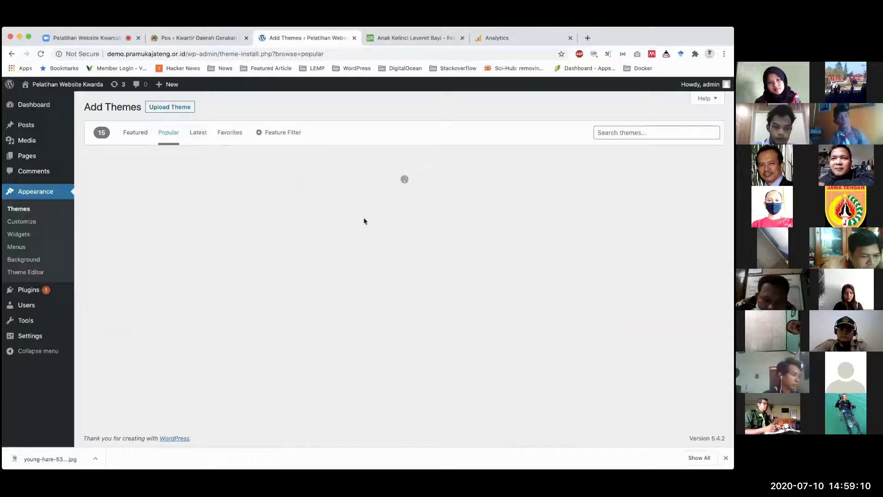
scroll(361, 302, down, 2)
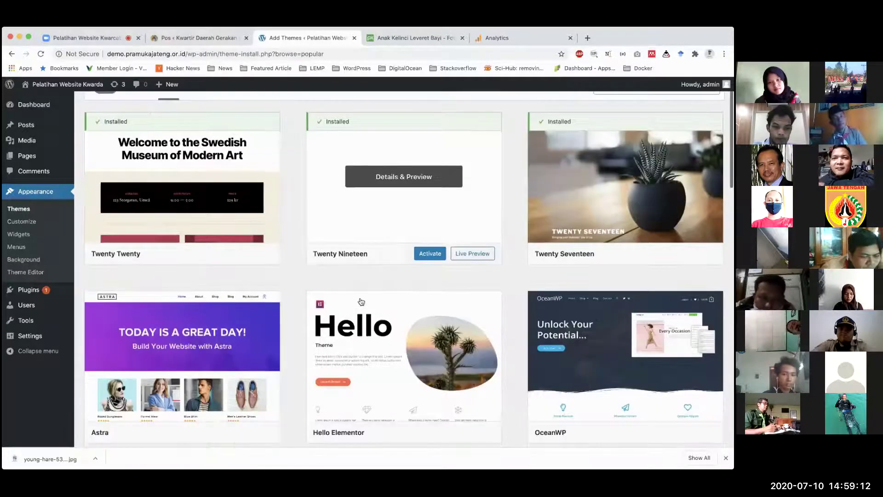
scroll(361, 301, down, 10)
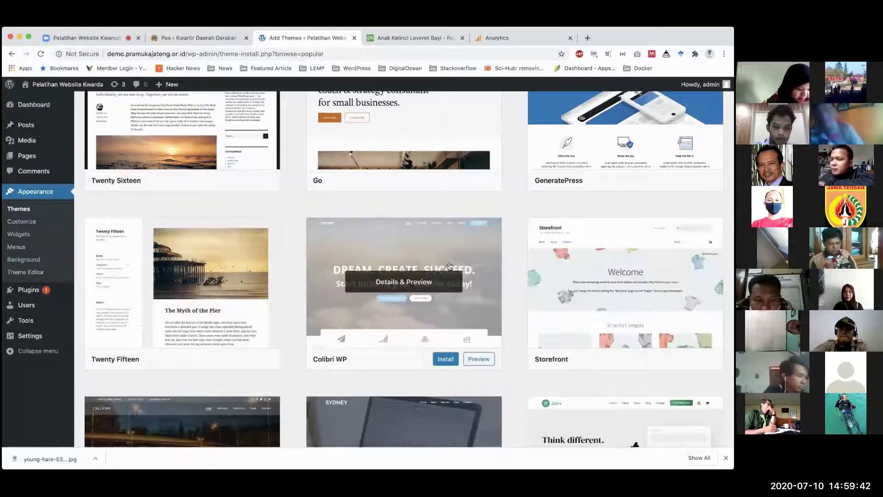
scroll(375, 299, down, 3)
scroll(224, 253, down, 1)
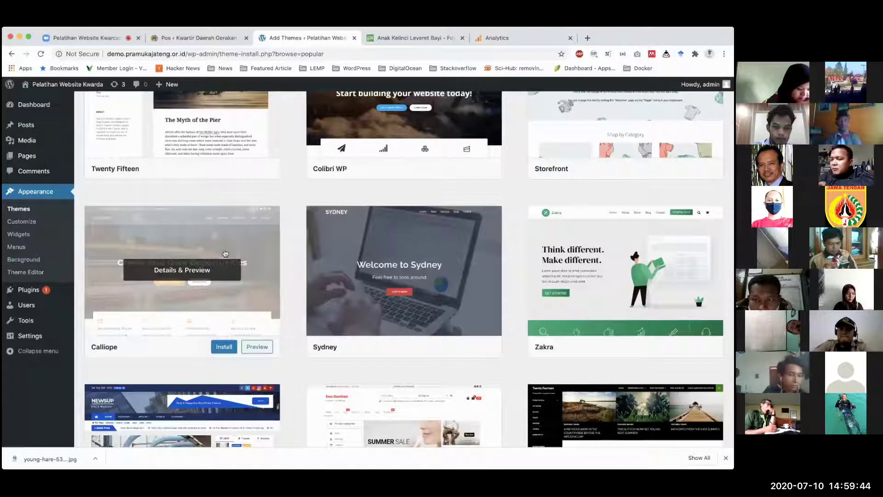
click(257, 348)
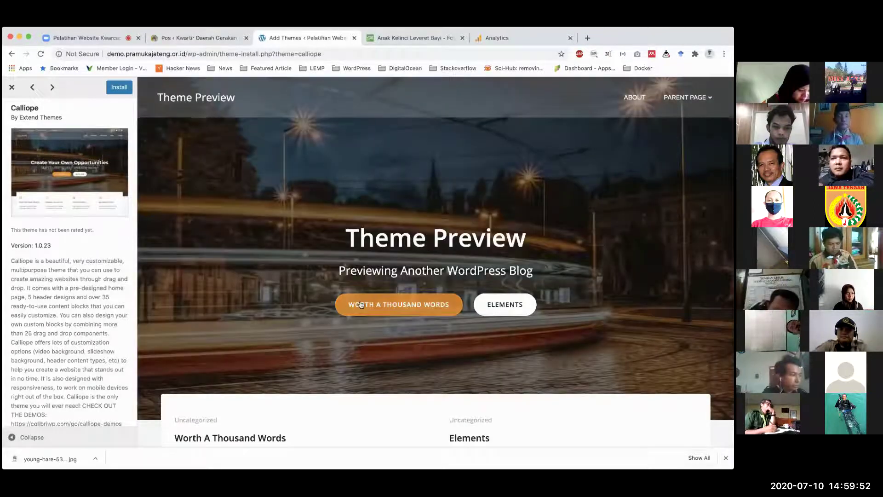
click(361, 305)
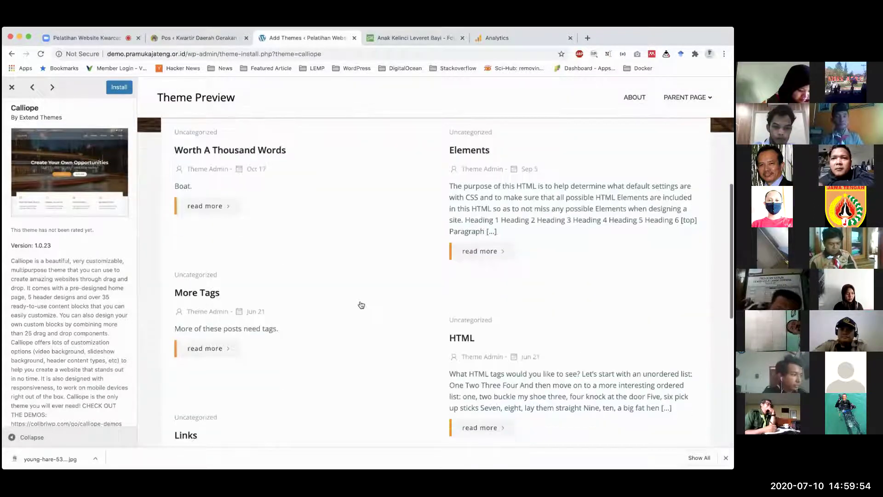
scroll(361, 305, down, 5)
scroll(361, 305, up, 15)
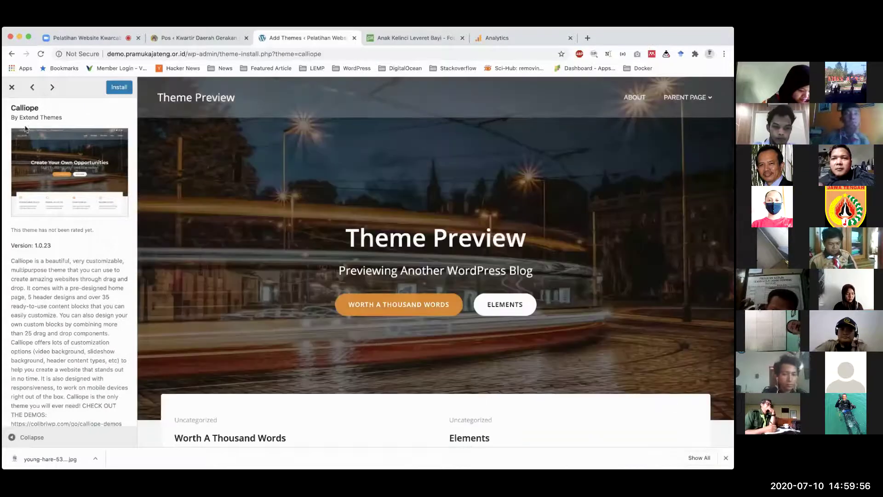
click(12, 86)
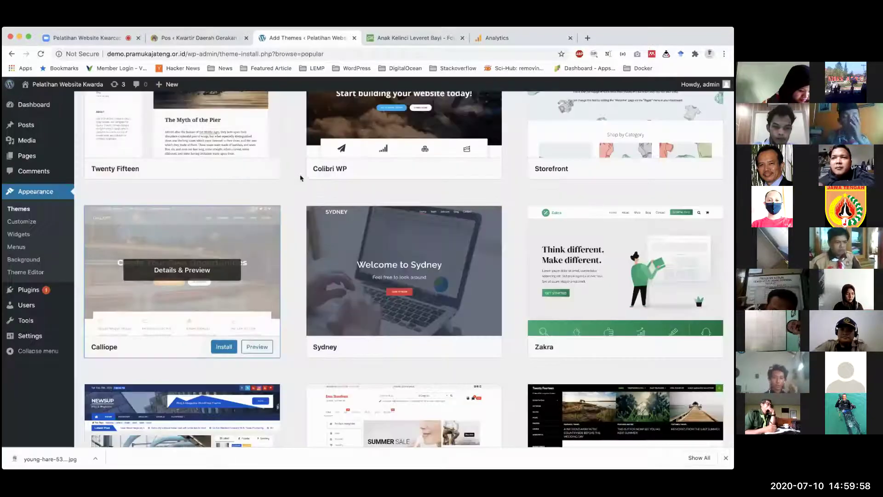
Scroll the Popular themes grid to the Lyrical card and open its live preview
scroll(391, 190, down, 3)
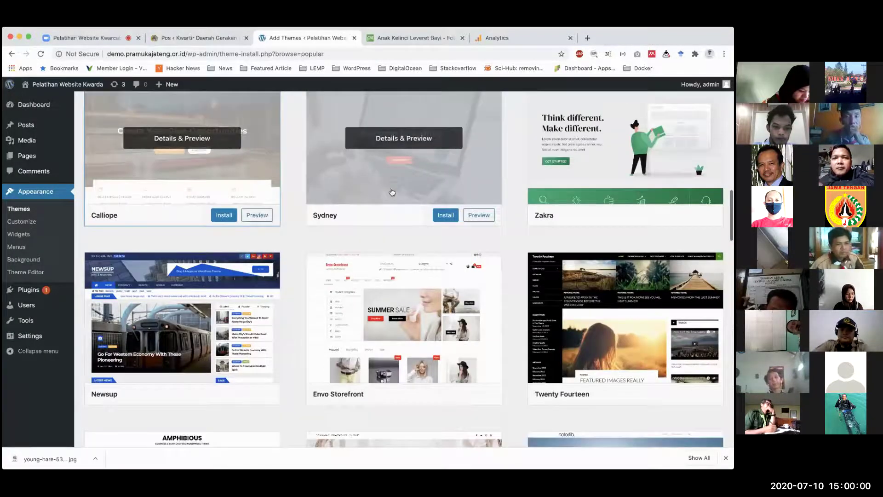
scroll(391, 193, down, 3)
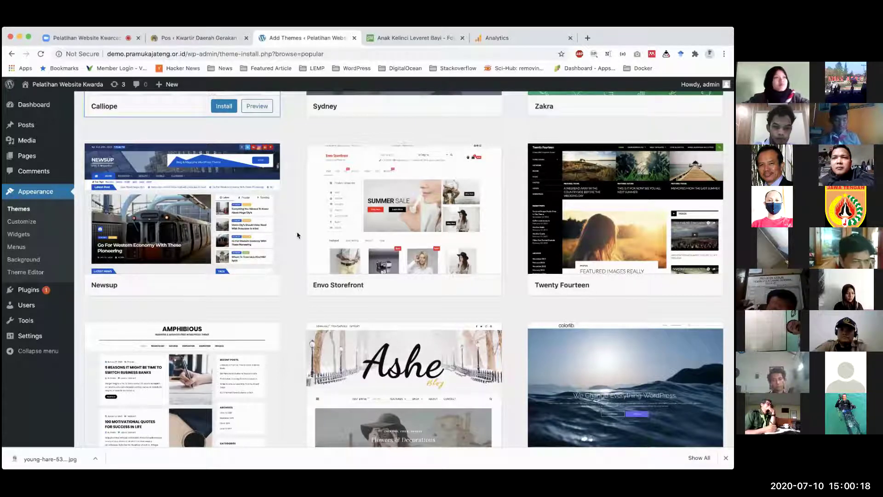
scroll(297, 235, down, 2)
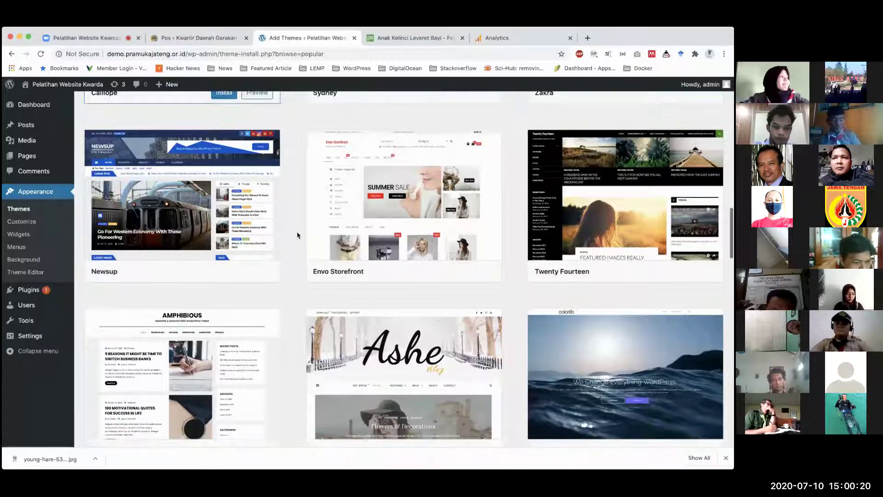
scroll(297, 235, down, 3)
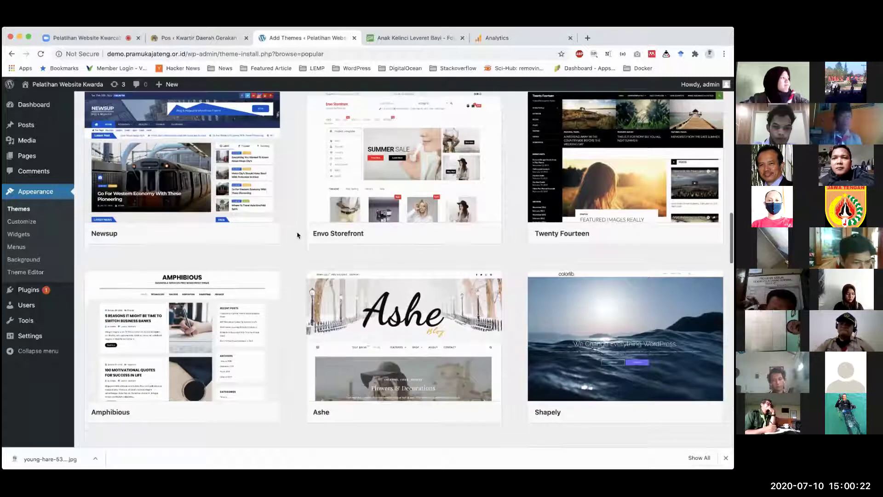
scroll(297, 235, down, 5)
scroll(297, 235, down, 10)
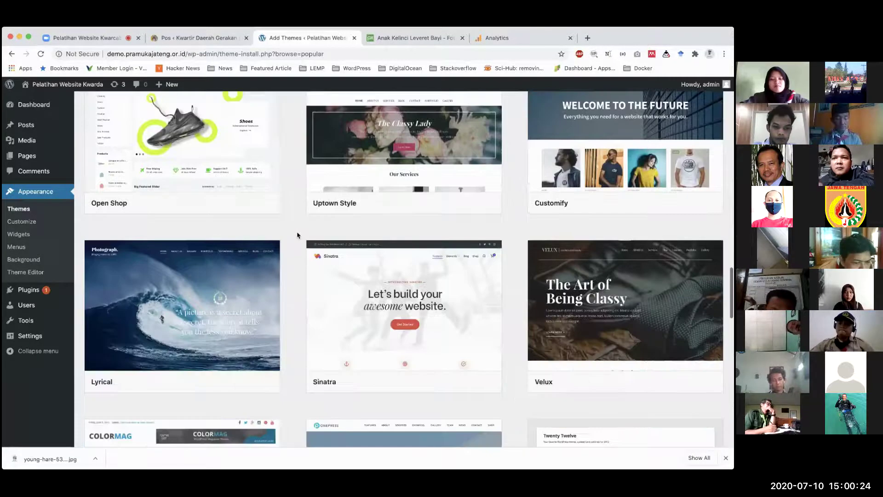
scroll(297, 235, down, 3)
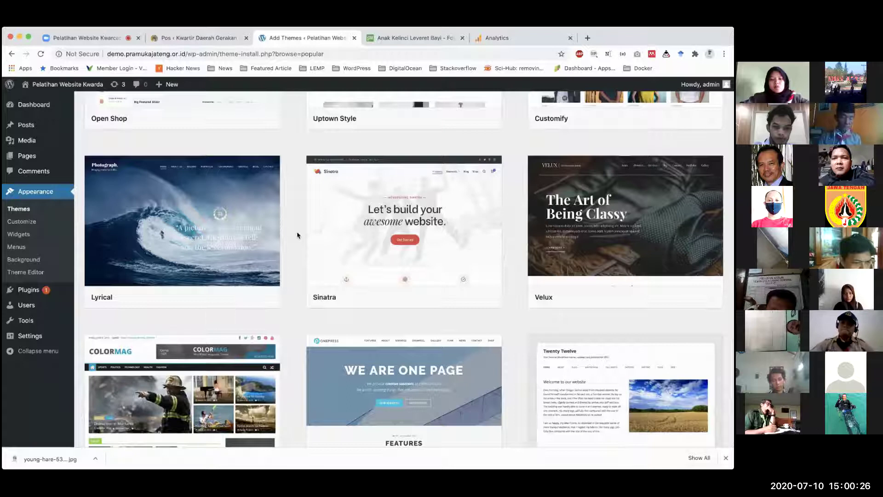
scroll(297, 235, down, 3)
scroll(297, 234, down, 3)
scroll(300, 234, up, 3)
scroll(164, 236, up, 2)
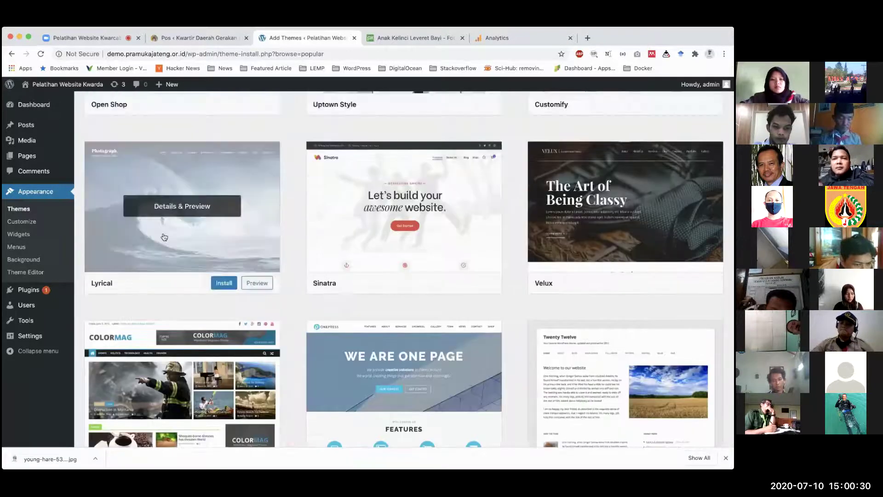
click(251, 282)
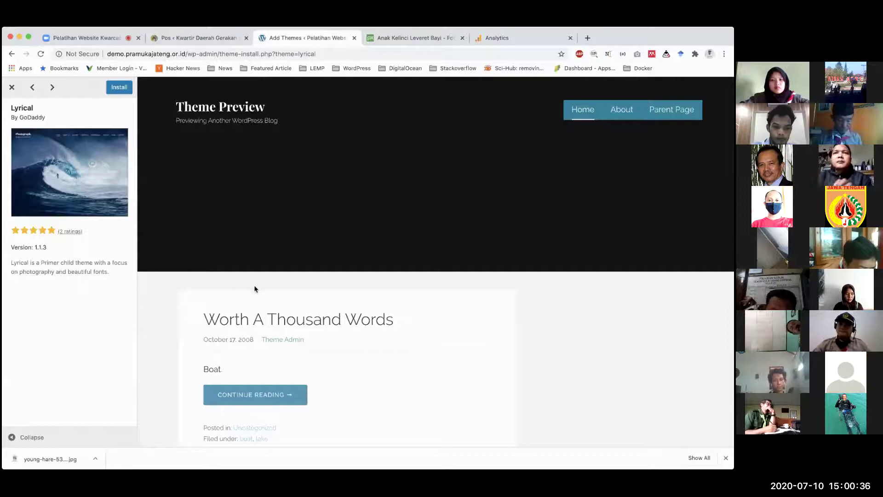
scroll(255, 289, down, 10)
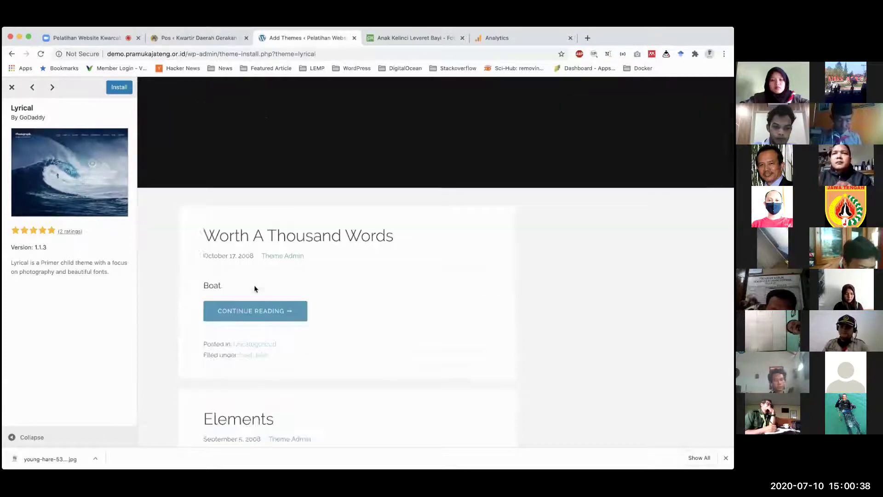
scroll(255, 289, up, 6)
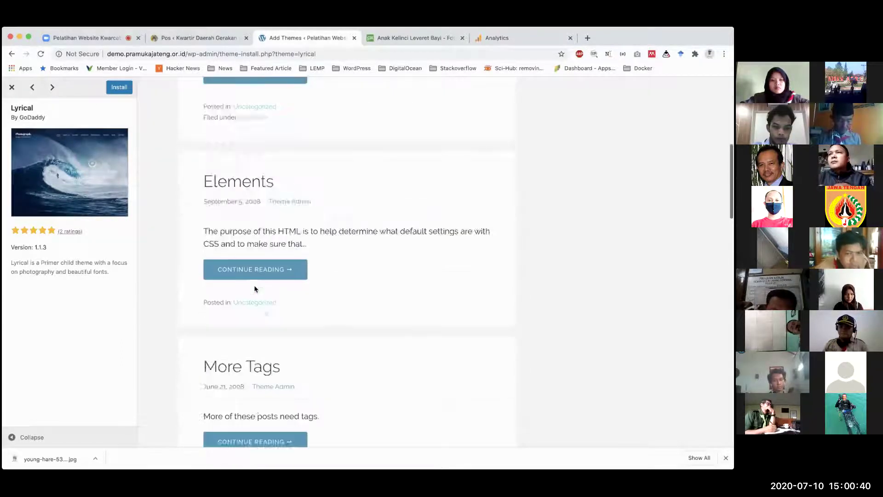
scroll(254, 289, up, 3)
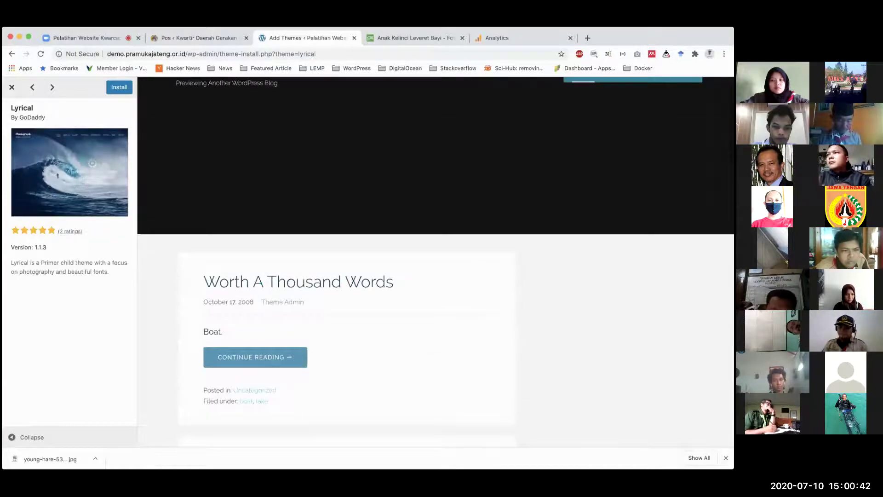
click(12, 87)
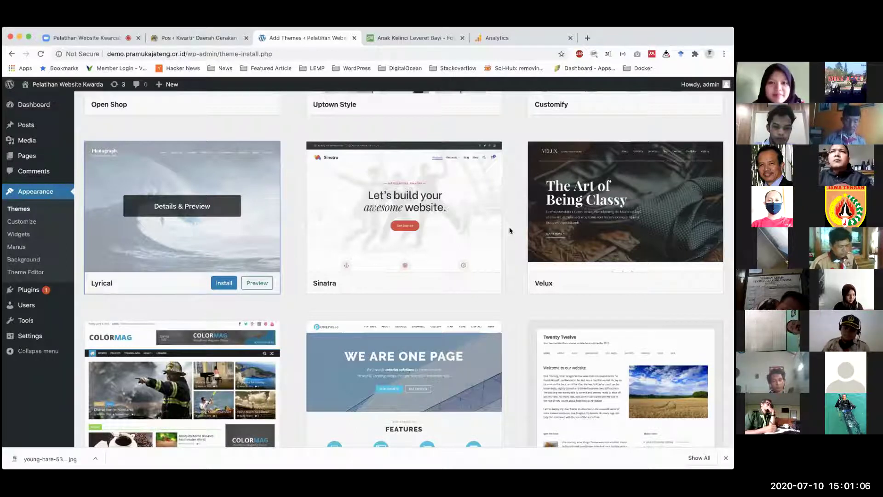
Scroll the Add Themes page back up to its header, tabs and top themes
scroll(509, 231, down, 3)
scroll(510, 230, up, 6)
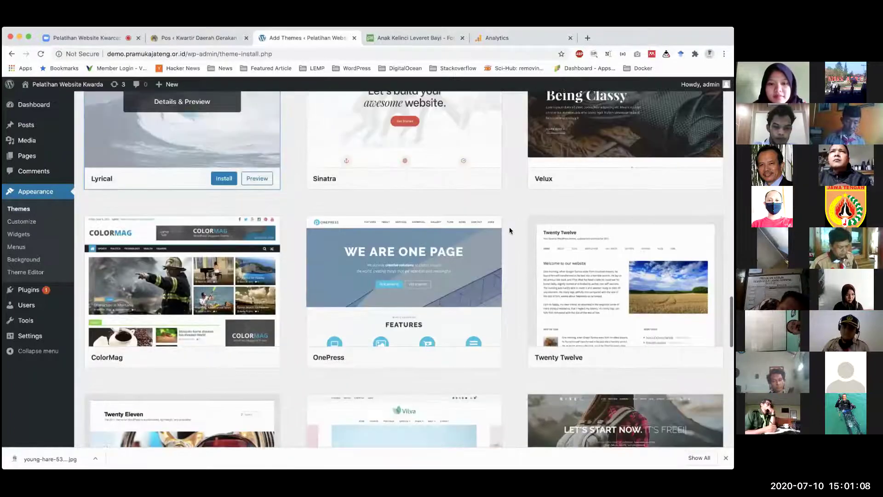
scroll(510, 230, up, 7)
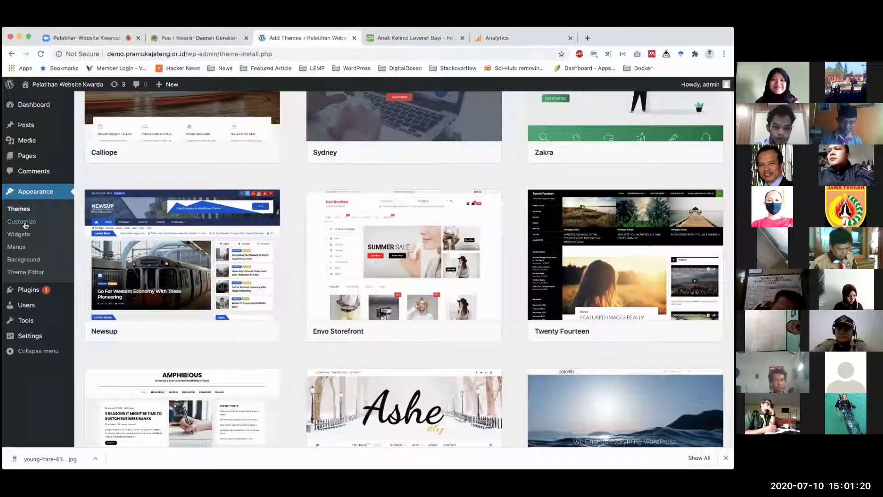
scroll(26, 225, up, 8)
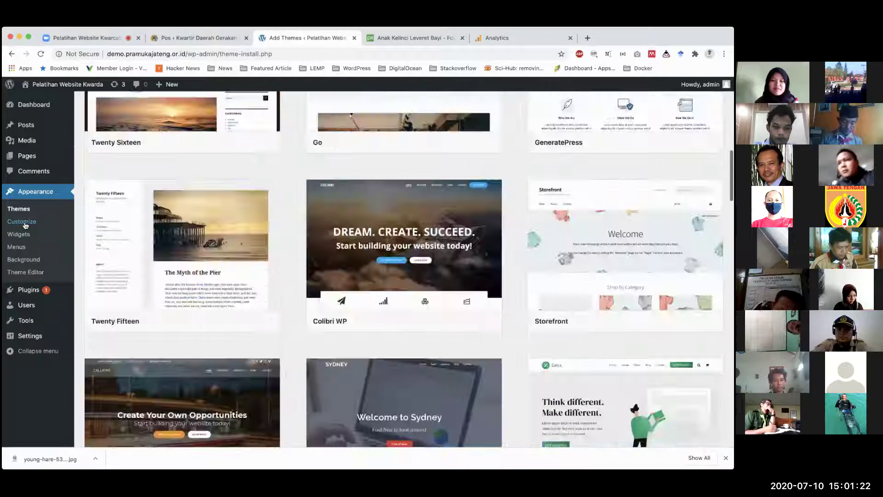
scroll(25, 225, up, 10)
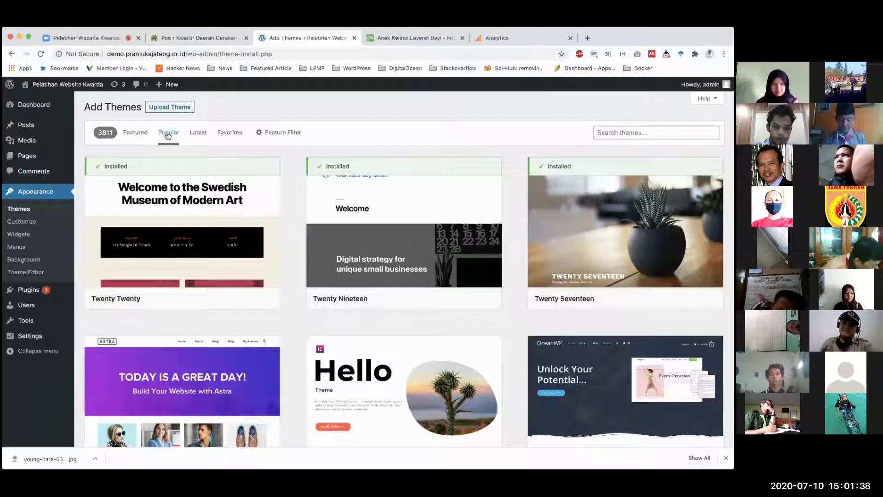
Browse the Latest, Favorites and Featured theme lists, then bring up the Feature Filter options
click(199, 133)
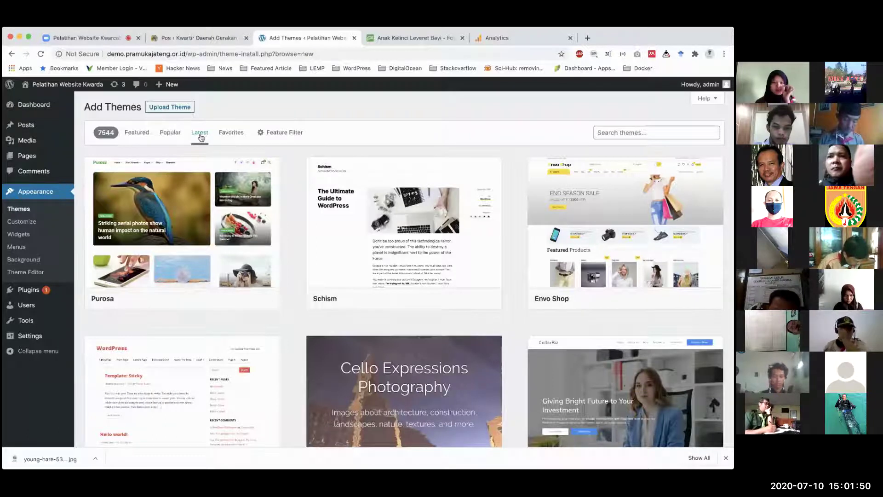
click(230, 134)
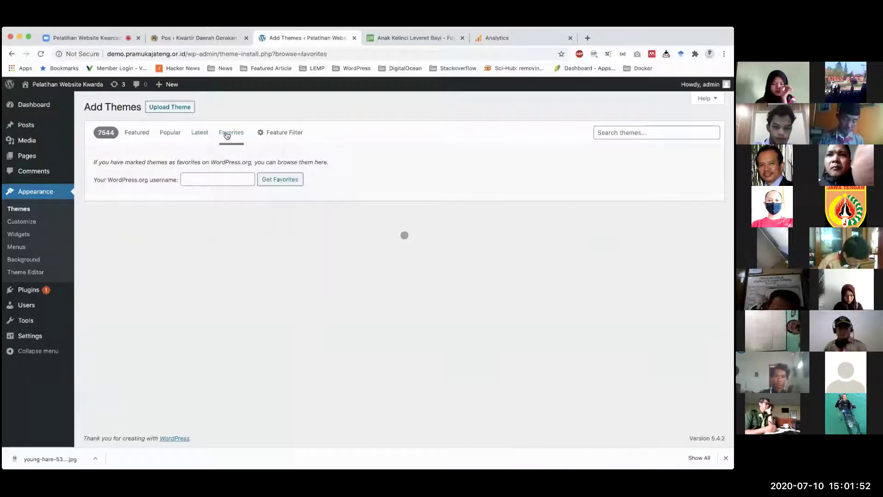
click(133, 132)
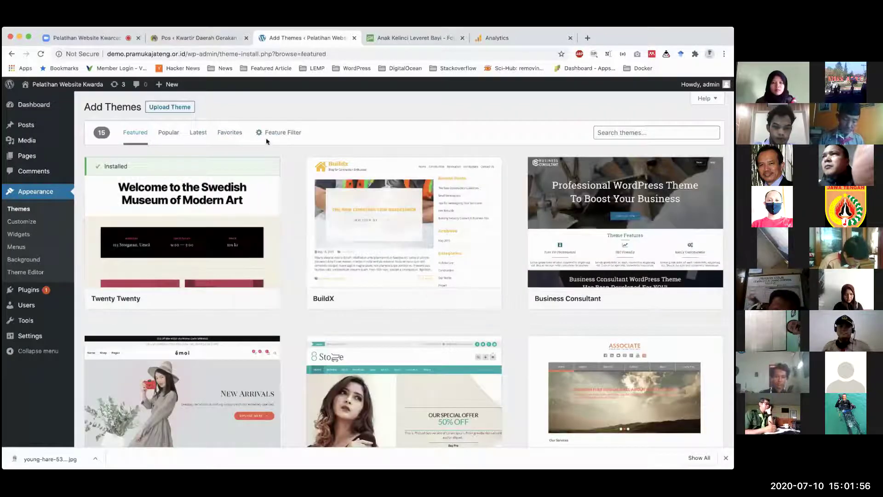
click(284, 133)
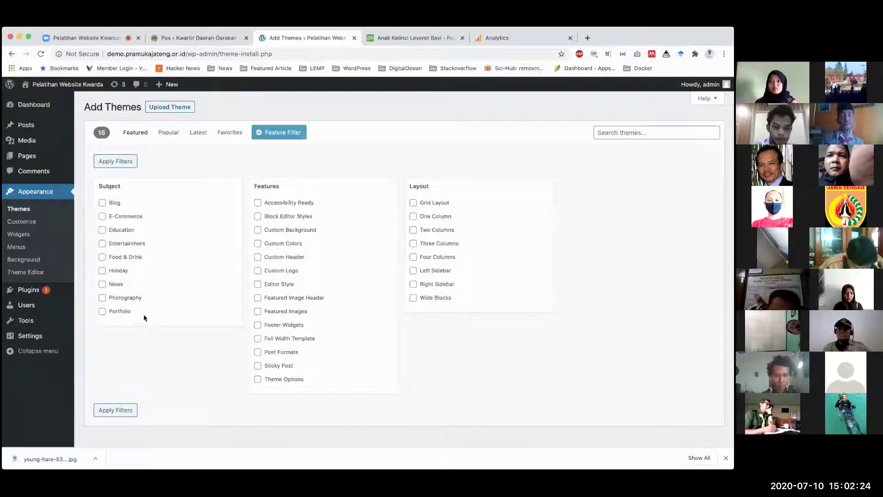
Close the Feature Filter and review the 15 featured themes, including Twenty Twenty, BuildX and Business Consultant
click(139, 134)
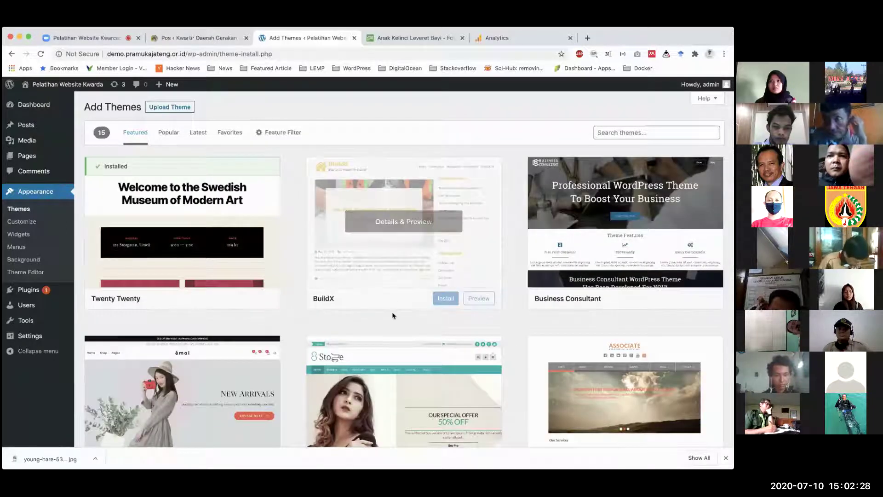
scroll(392, 311, down, 2)
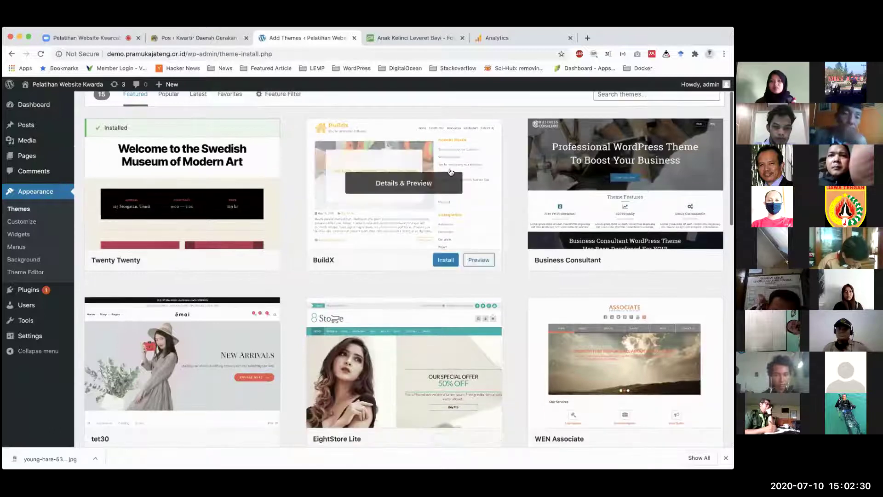
scroll(408, 227, up, 2)
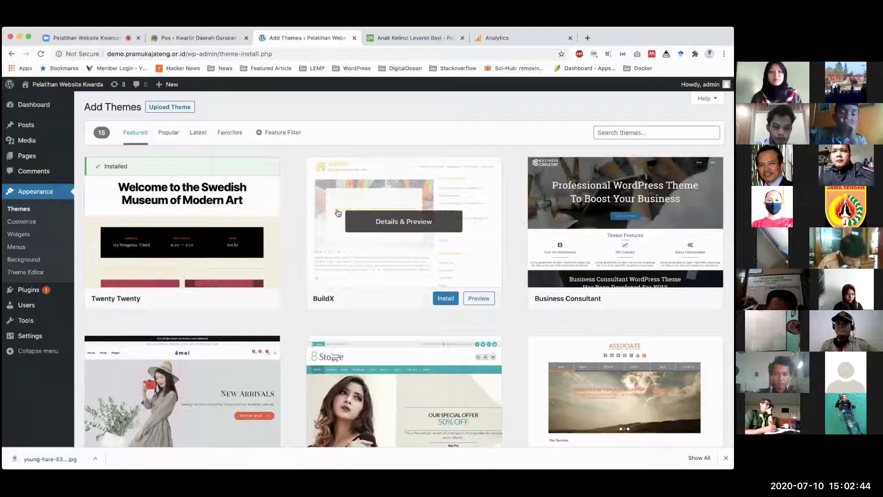
Go to Appearance > Themes and activate the Twenty Seventeen theme
click(19, 210)
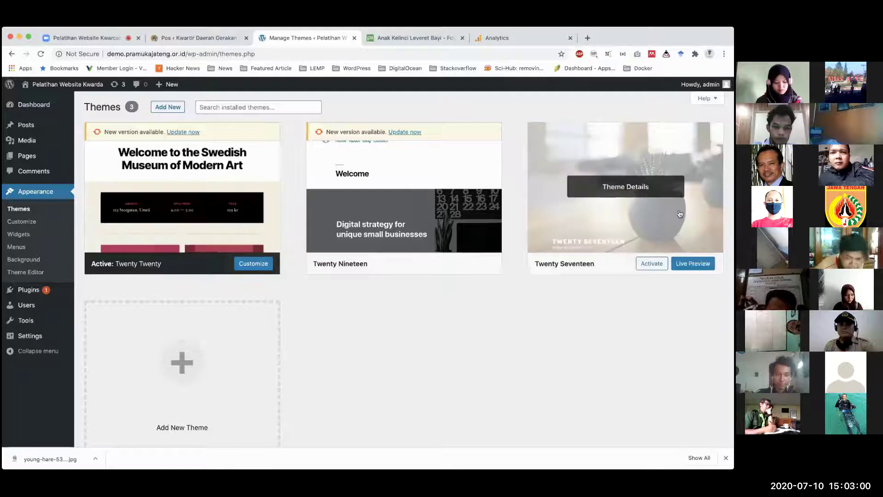
click(647, 265)
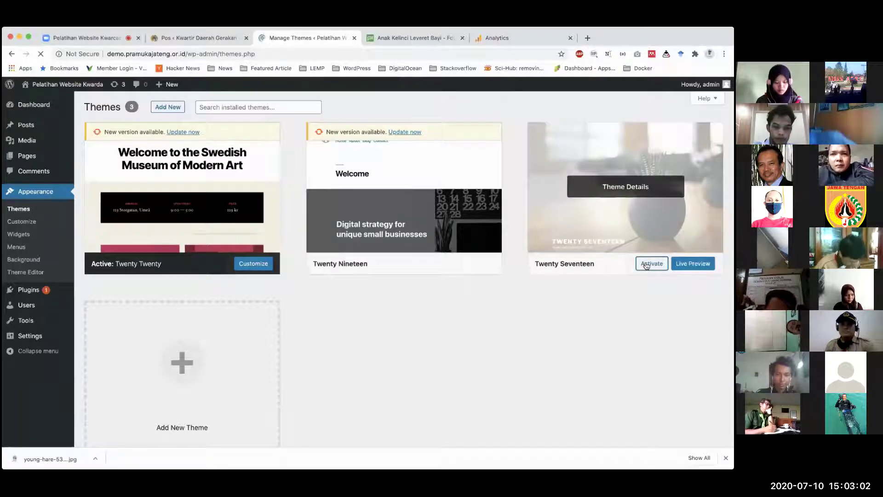
Preview the live site in Twenty Seventeen, then reactivate the Twenty Twenty theme
click(46, 99)
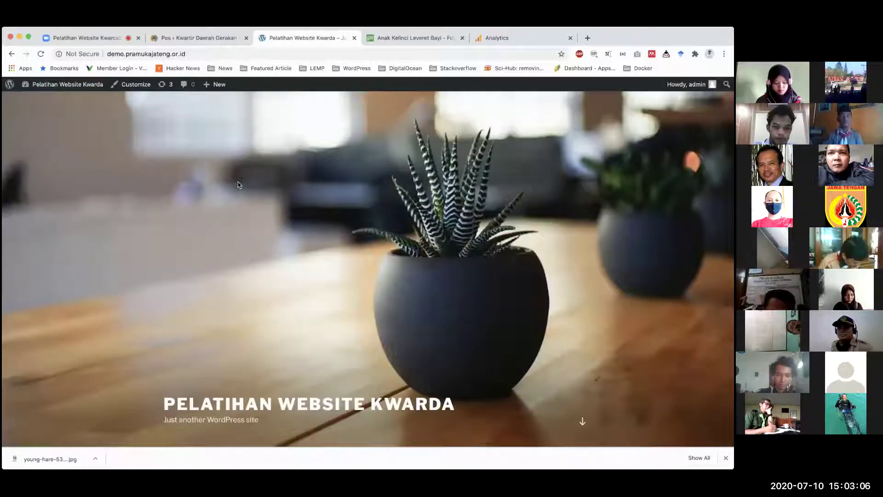
mouse_move(50, 85)
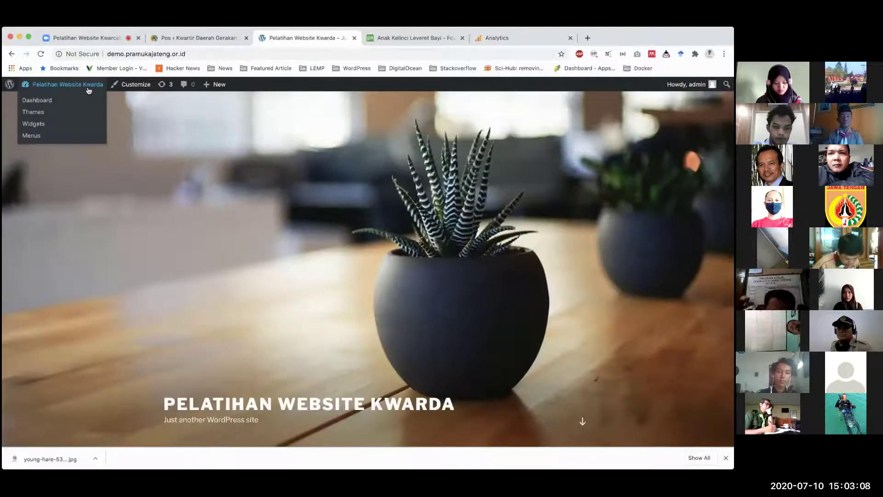
click(33, 112)
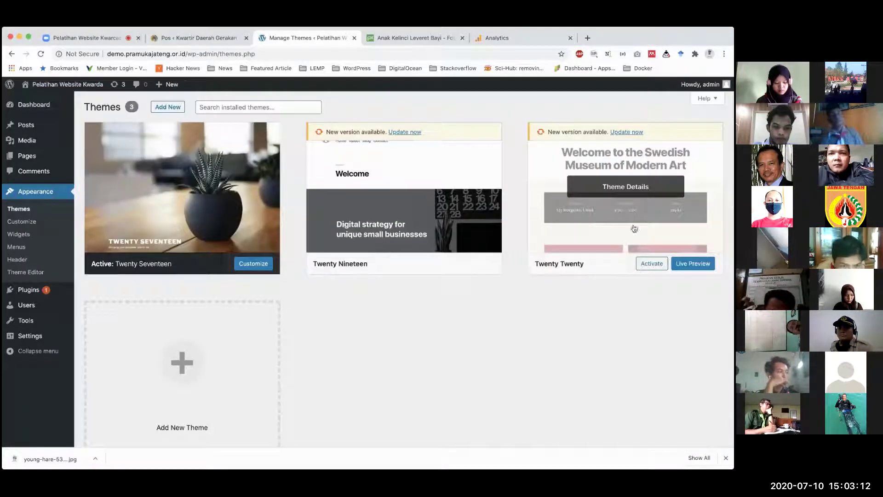
click(652, 263)
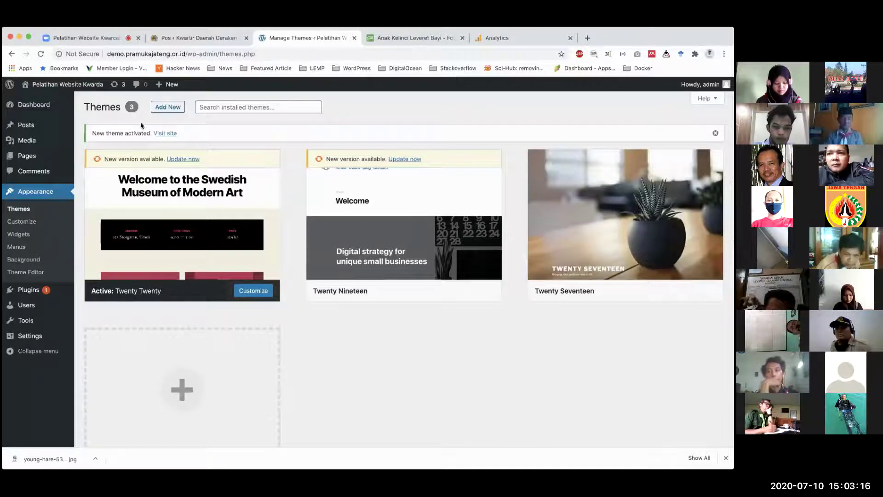
View the live site in Twenty Twenty and return to the admin Dashboard
click(30, 100)
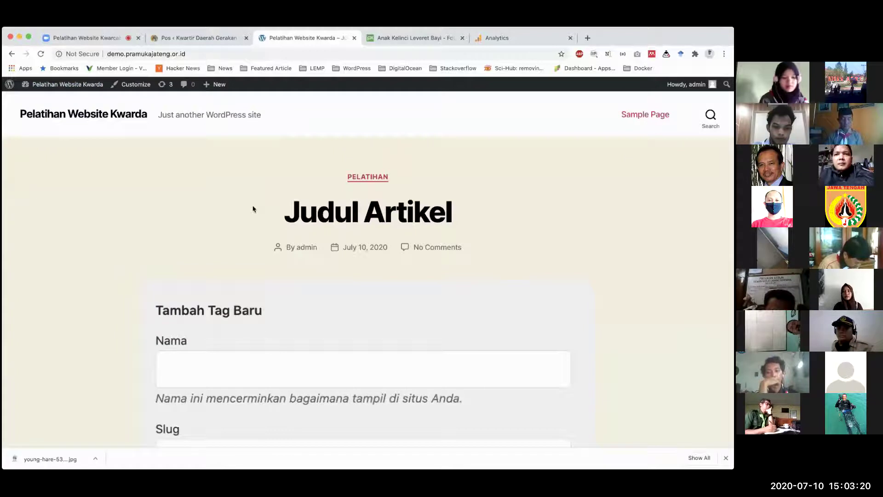
mouse_move(44, 85)
click(33, 100)
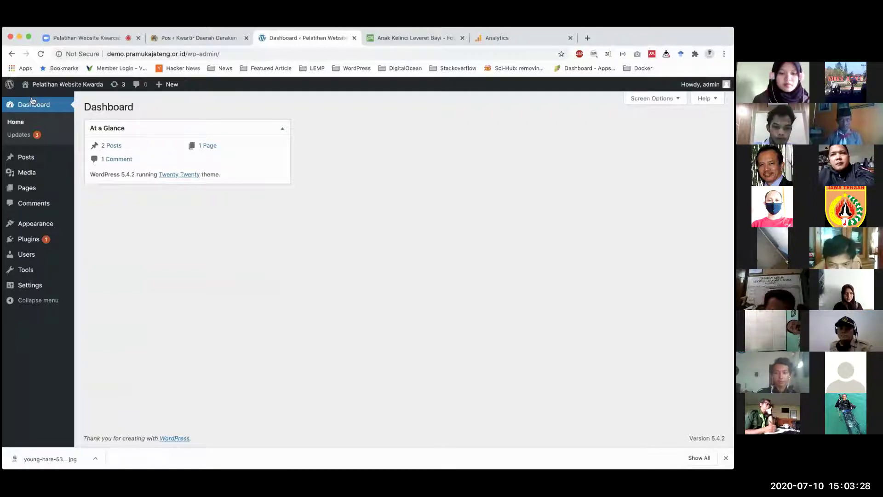
click(94, 225)
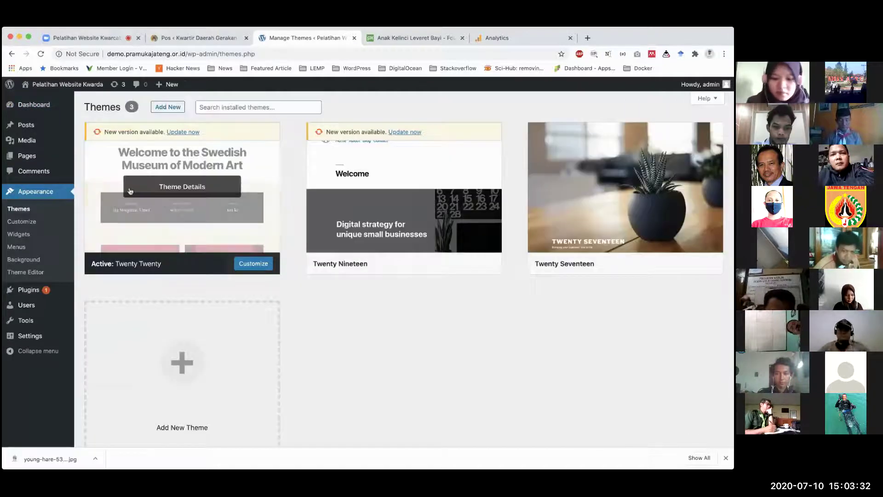
click(168, 107)
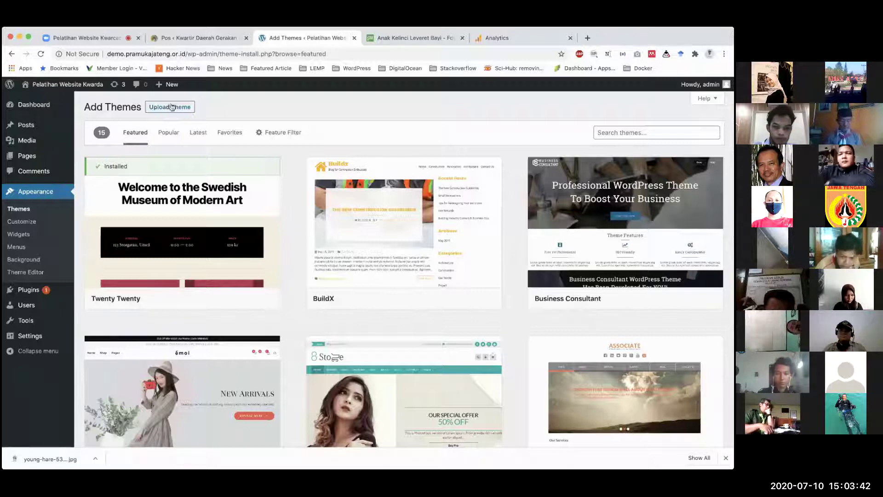
scroll(395, 215, down, 3)
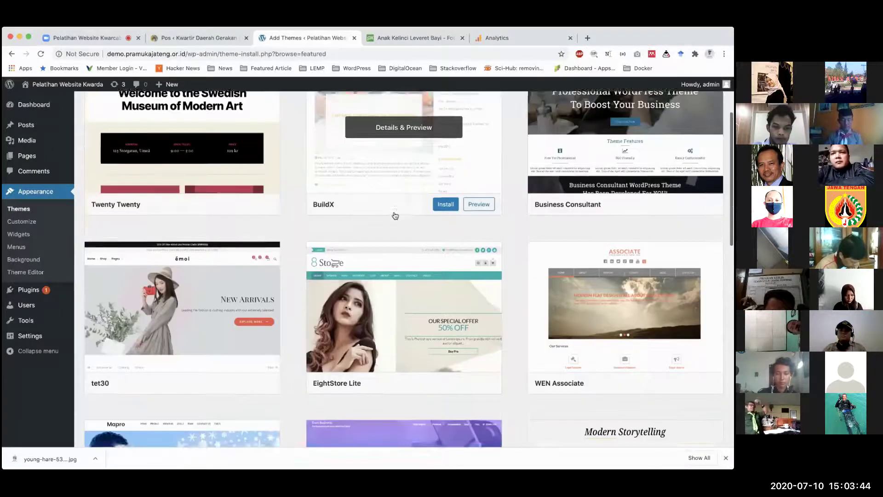
scroll(395, 215, down, 5)
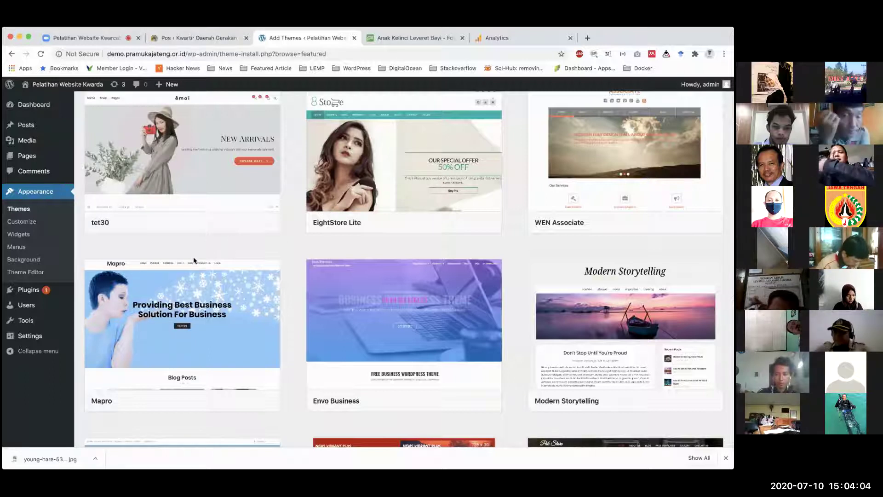
mouse_move(42, 296)
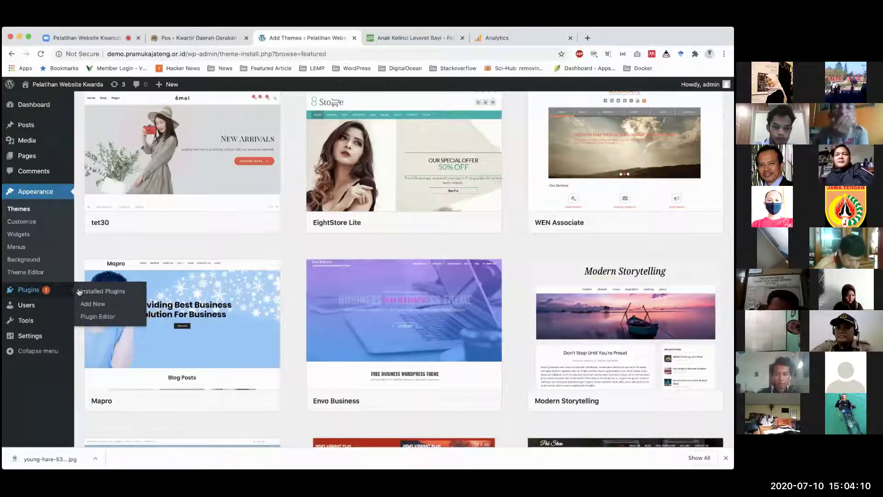
Open Plugins > Add New, browse the Recommended plugins, then return to the Featured plugins list
click(101, 306)
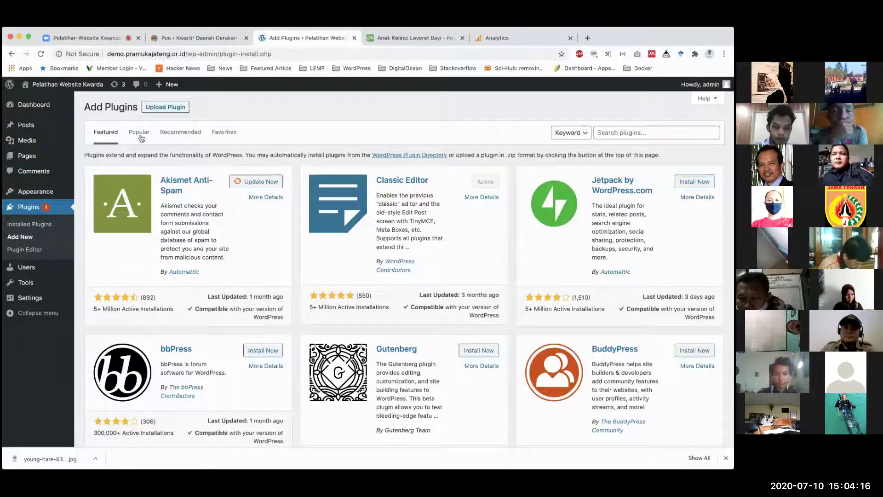
click(178, 135)
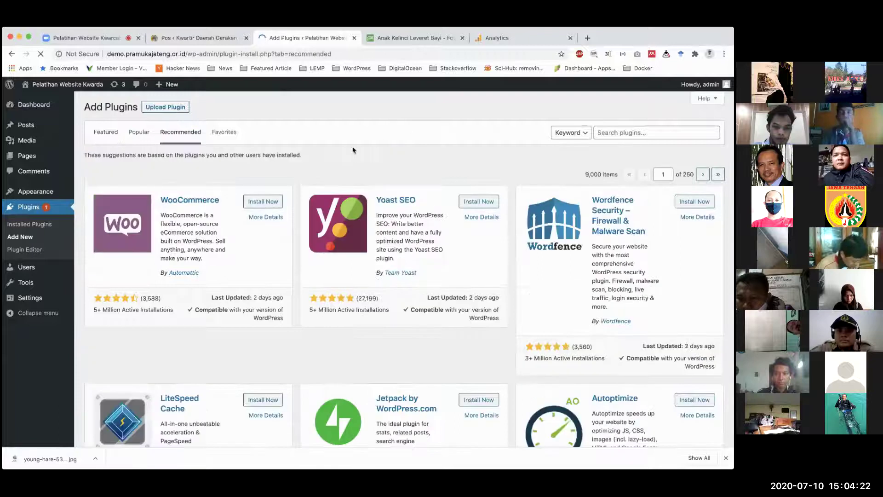
scroll(456, 339, down, 3)
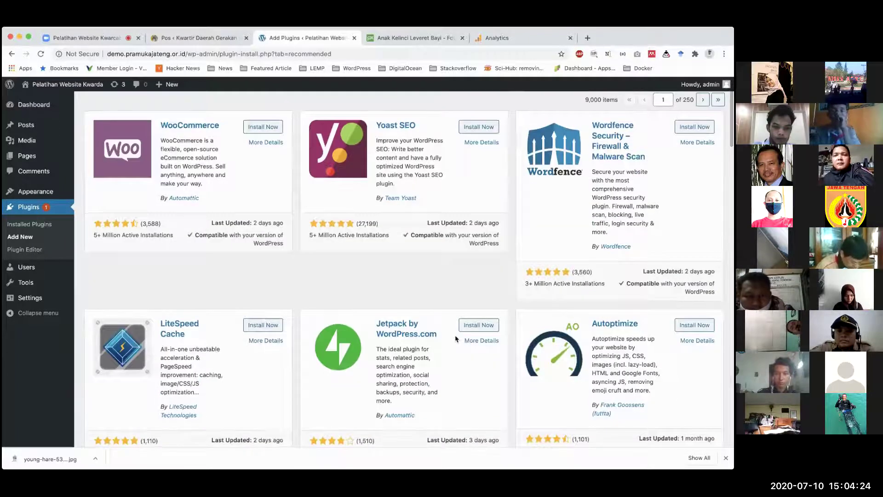
scroll(456, 339, down, 10)
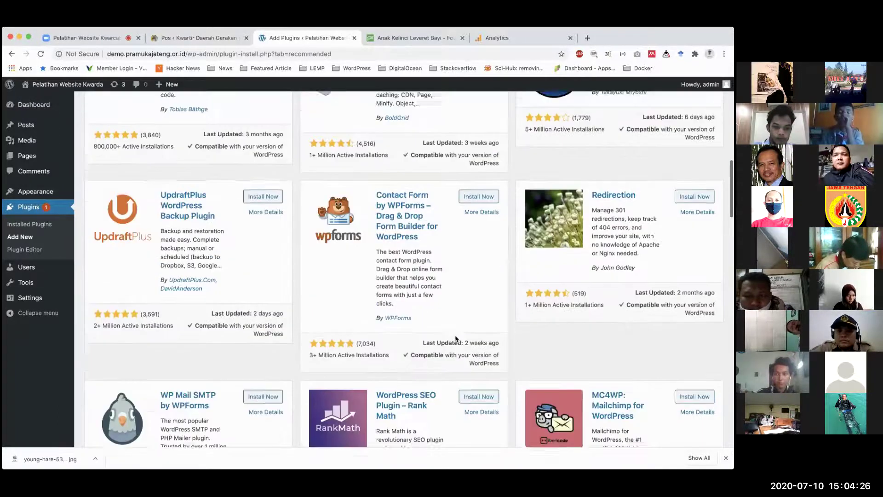
scroll(456, 336, down, 8)
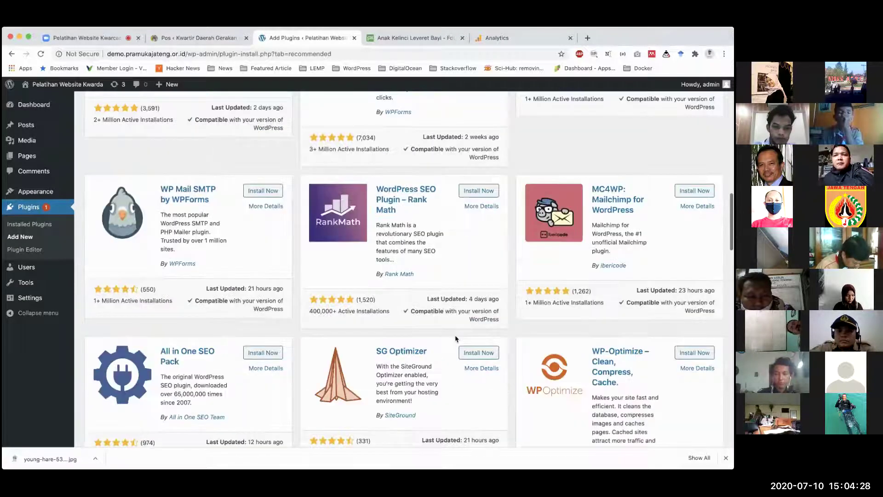
scroll(455, 339, up, 20)
click(115, 135)
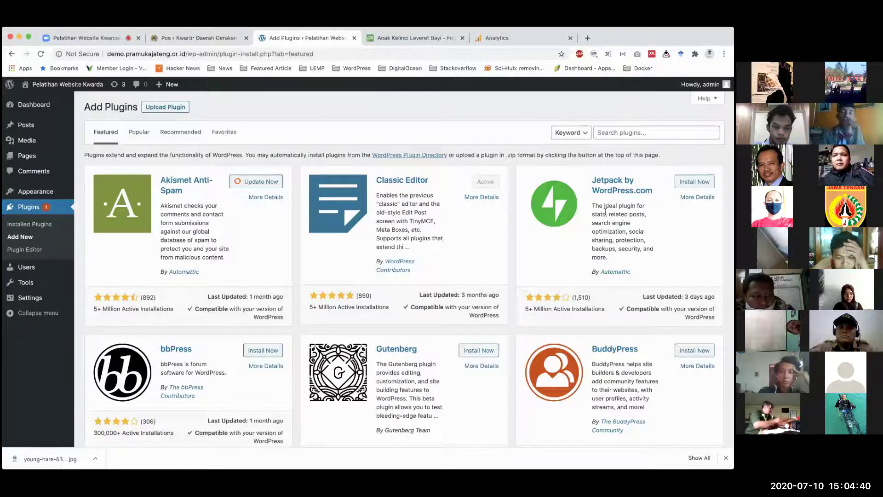
scroll(605, 211, down, 5)
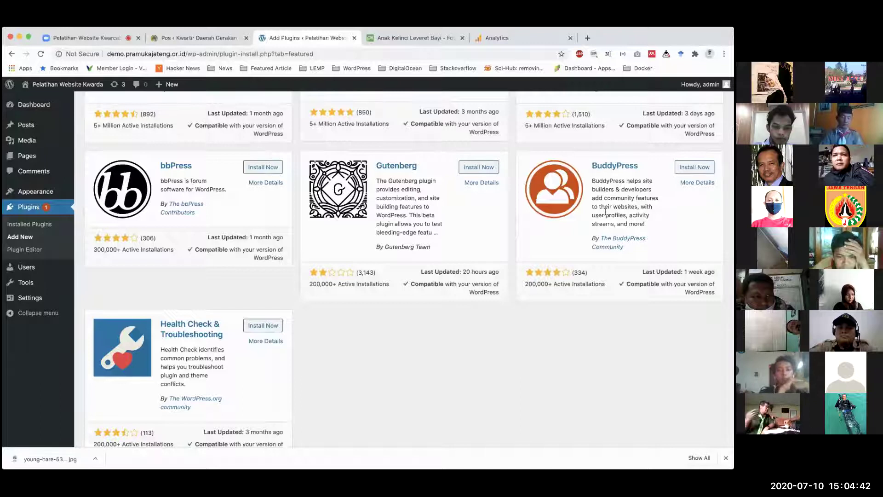
scroll(396, 267, up, 3)
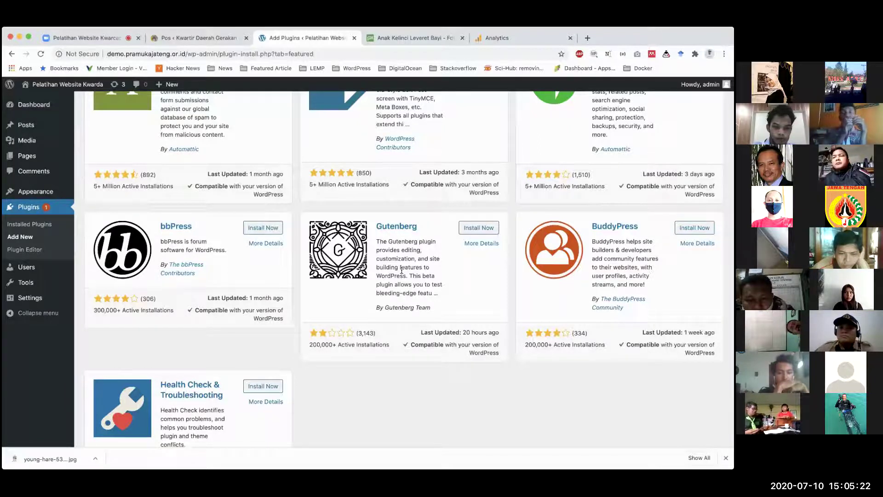
scroll(401, 270, up, 5)
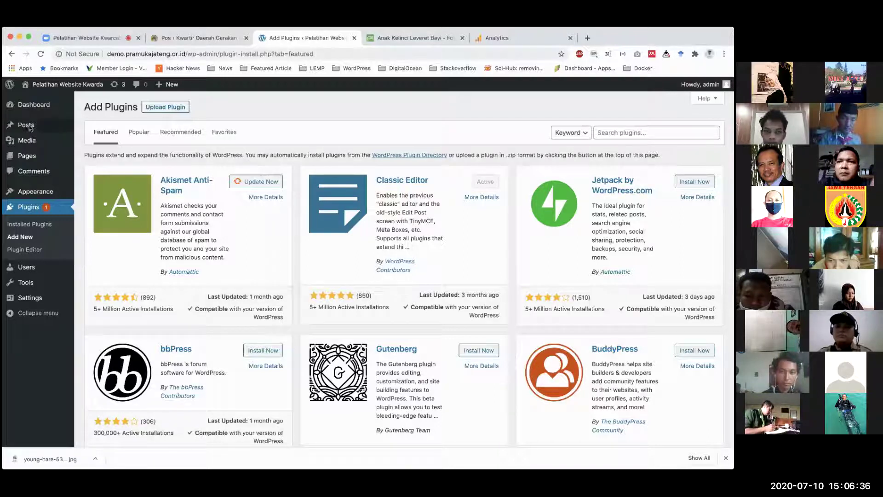
mouse_move(25, 134)
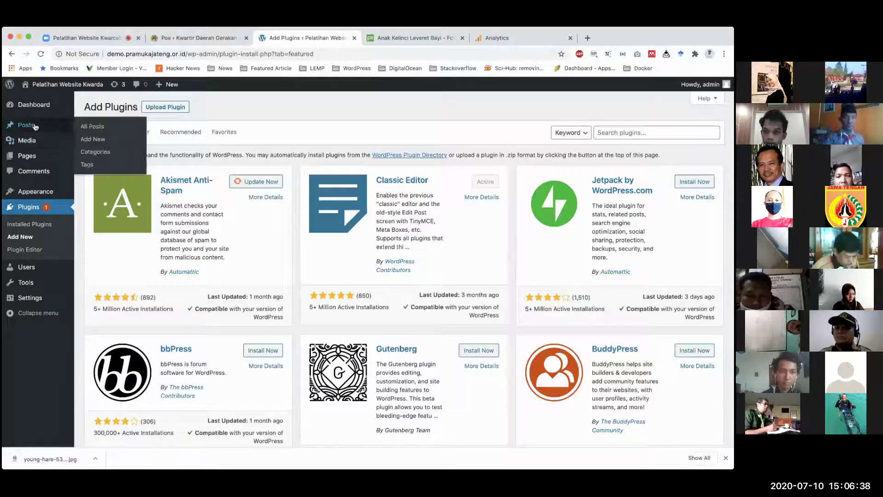
Open Posts > All Posts to list the two drafts, Judul Artikel and Hello world!
click(104, 130)
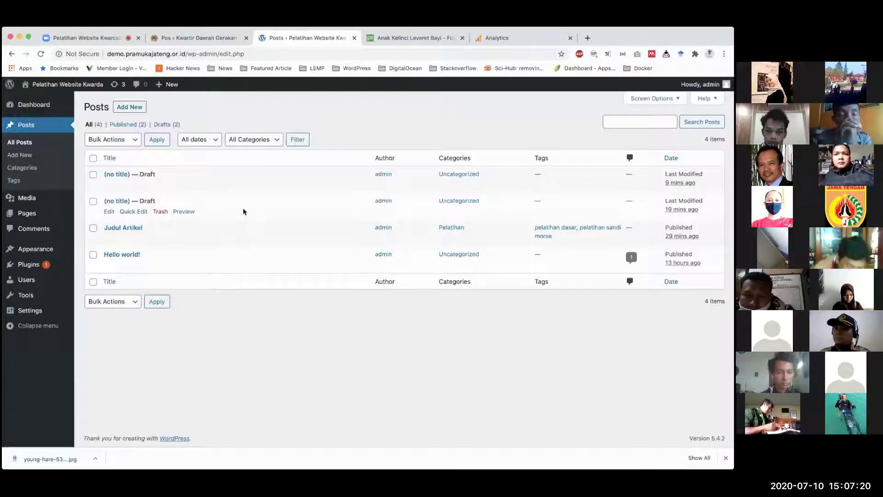
Add a new post titled 'Buatlah judul yang click-bait' with body line 'Isi konten minimal 500 kata'
click(130, 107)
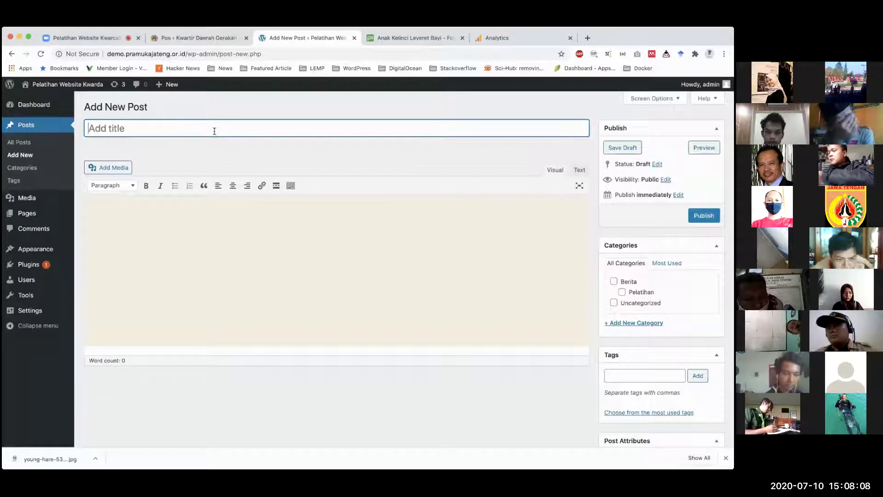
text(Bu)
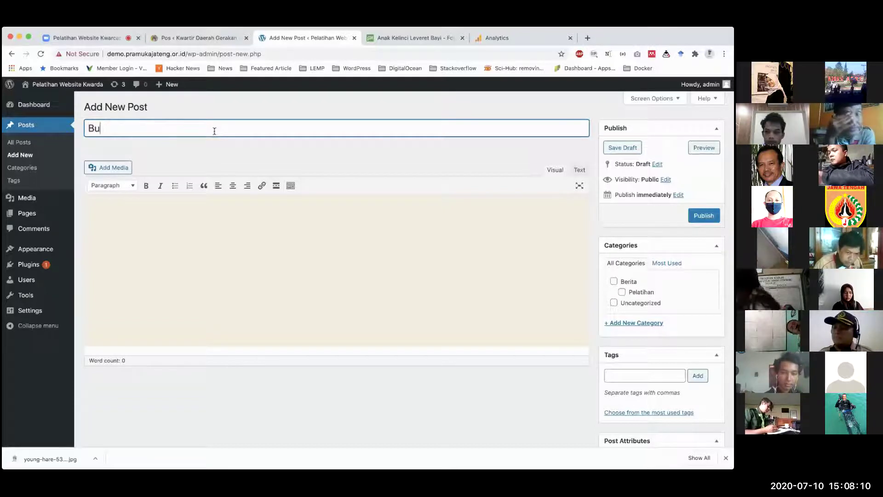
text(atlah judul)
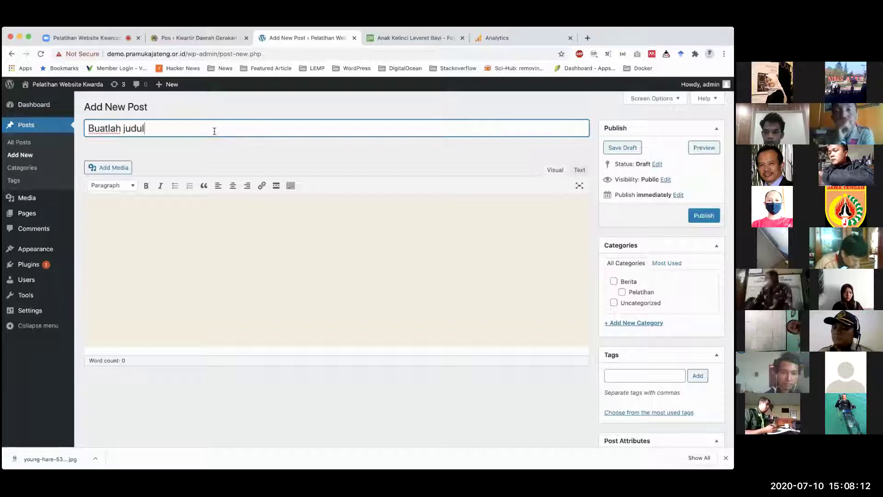
text( yang click-bait)
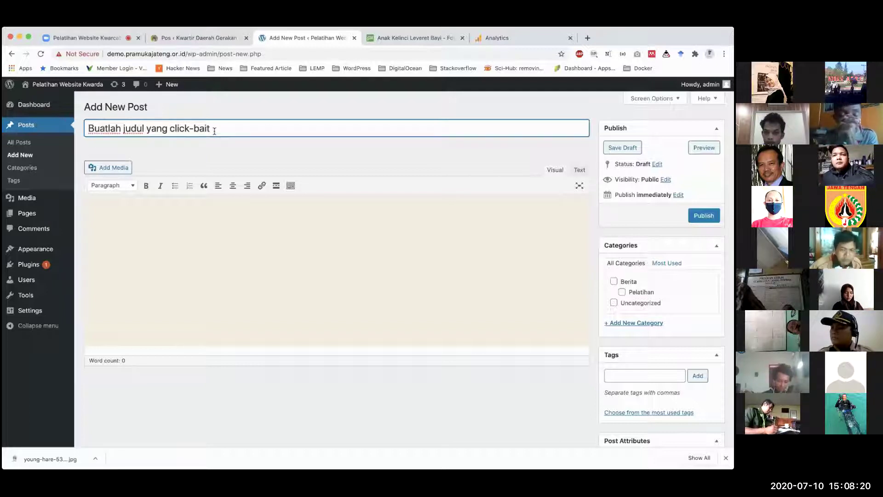
click(165, 223)
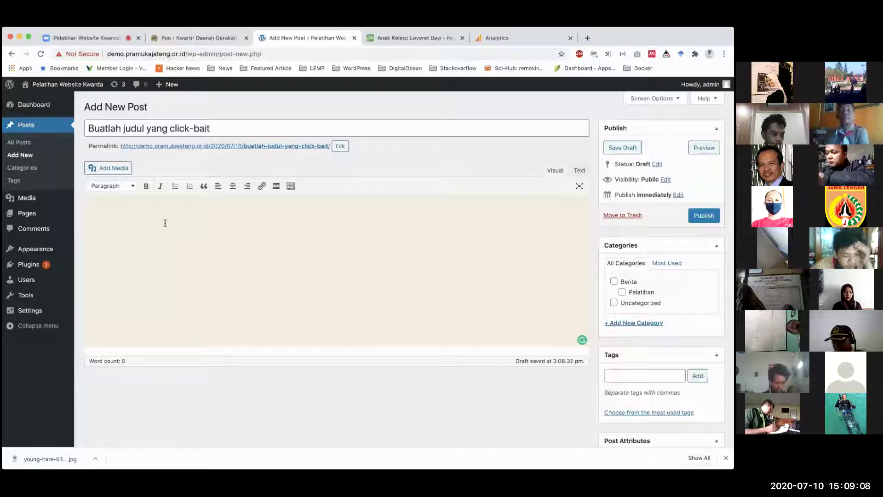
text(yang)
key(BackSpace)
key(BackSpace)
key(BackSpace)
key(BackSpace)
text(mim)
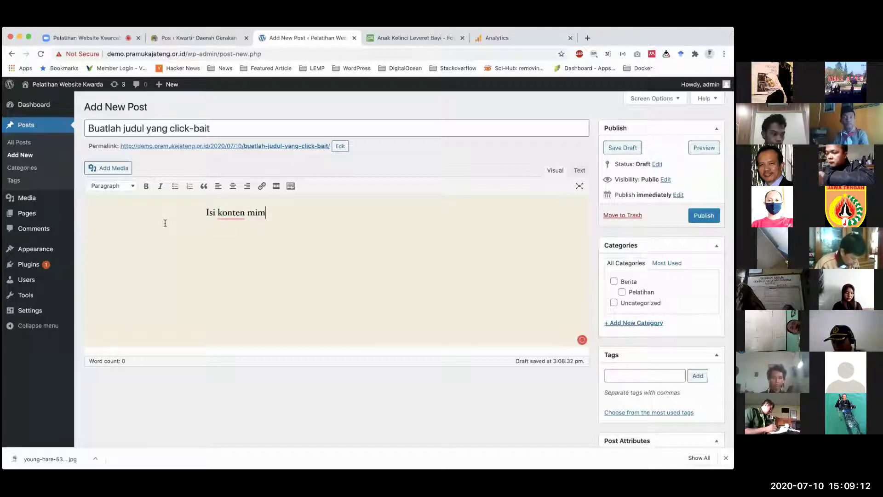
text(imal 500 kata)
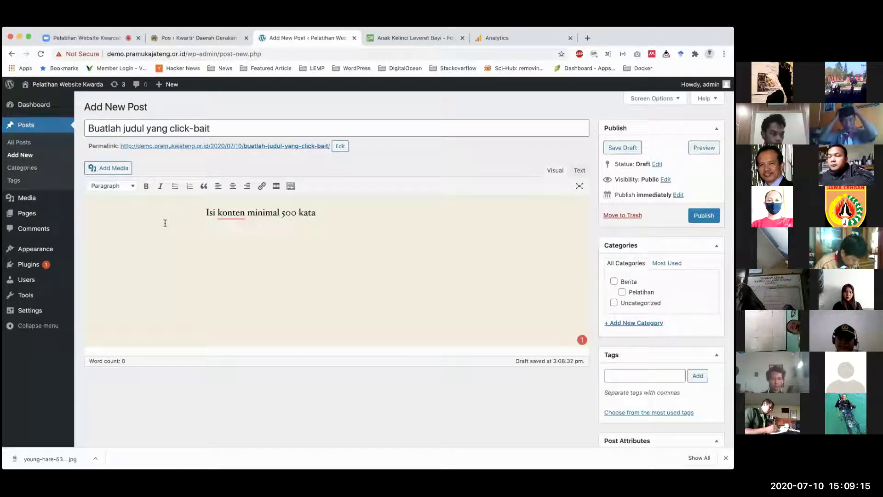
key(Return)
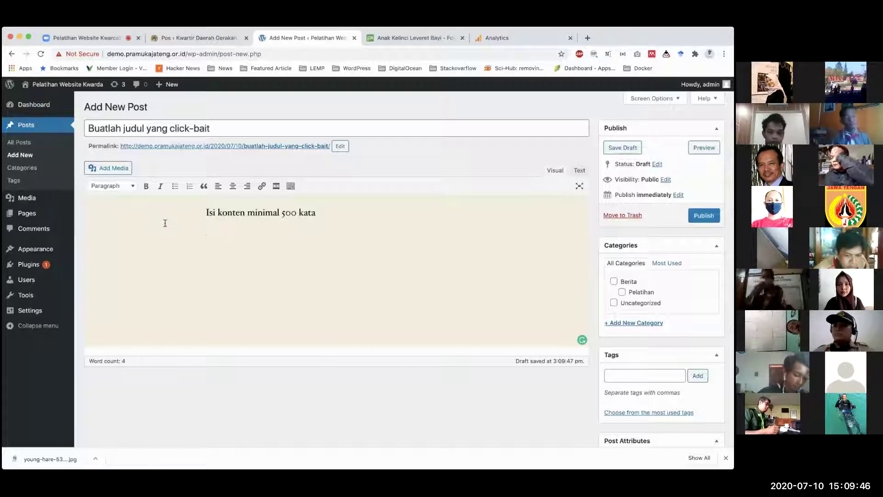
Type 'Tambahkan gambar' as the second body paragraph and start a new empty line
text(Tamb)
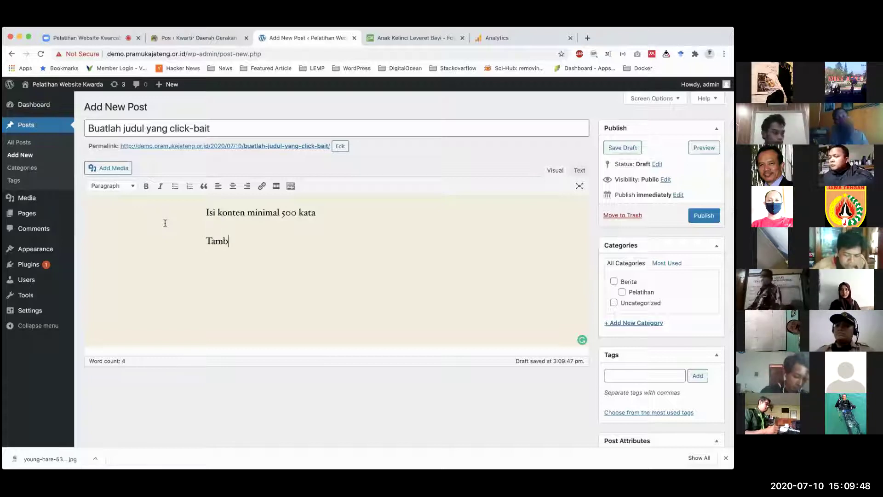
text(ahkan gambar)
key(Return)
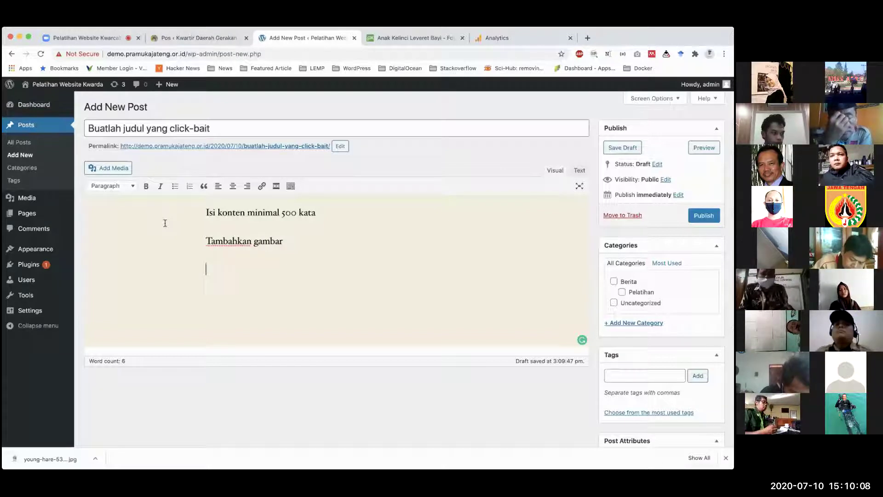
Tick the Pelatihan category and place the cursor in the Tags field
click(622, 291)
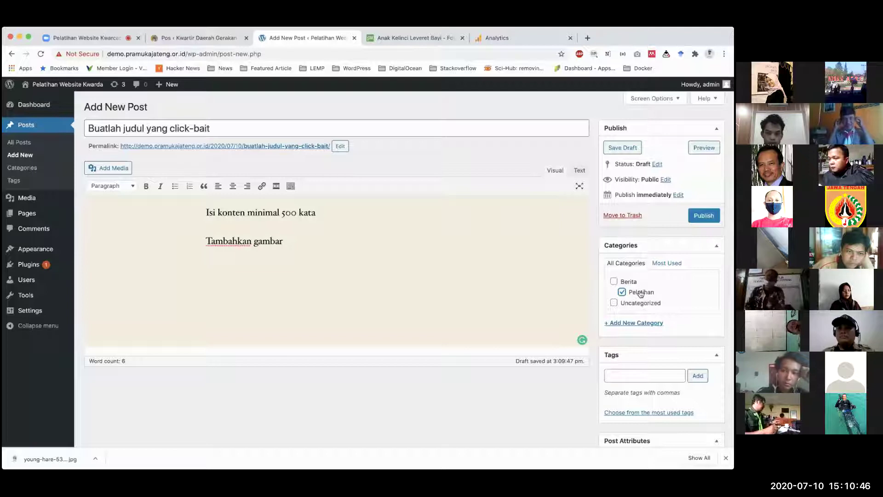
click(618, 375)
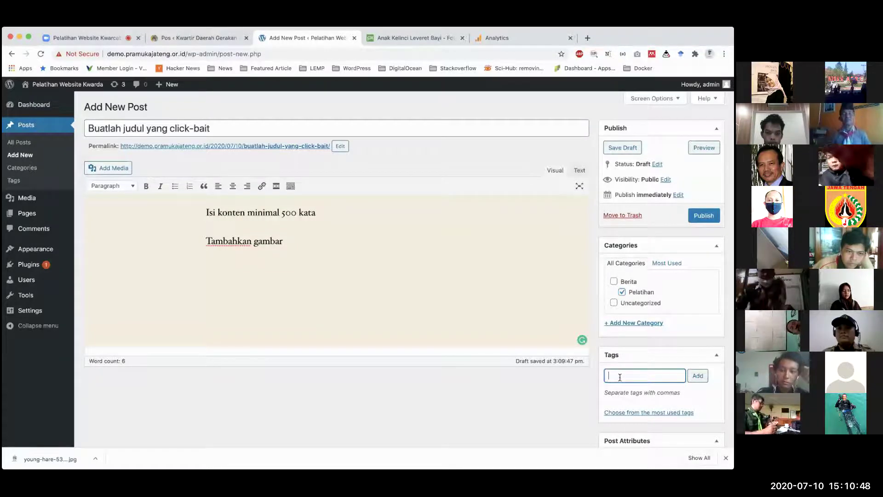